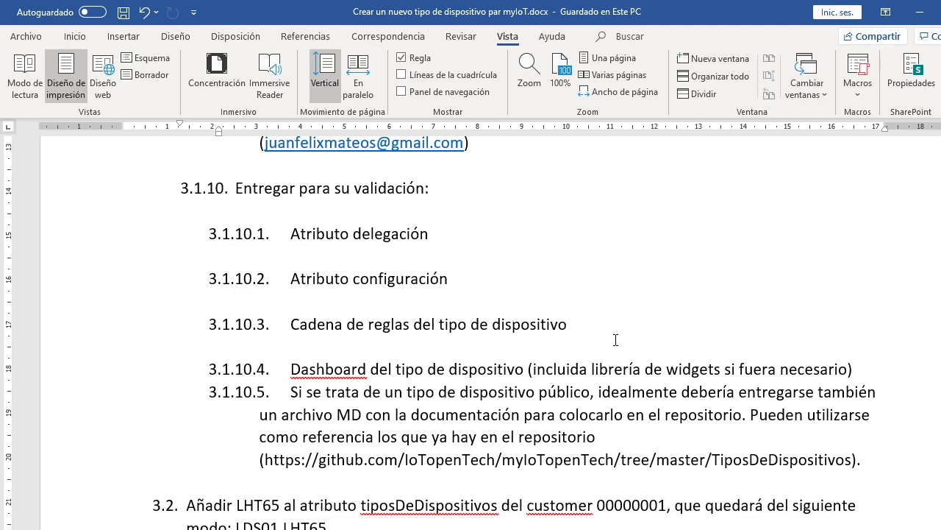
Switch to the manifiesto_lht65.ods spreadsheet in LibreOffice Calc and review its telemetry, internal attribute and shared attribute tables
scroll(616, 339, "down", 3)
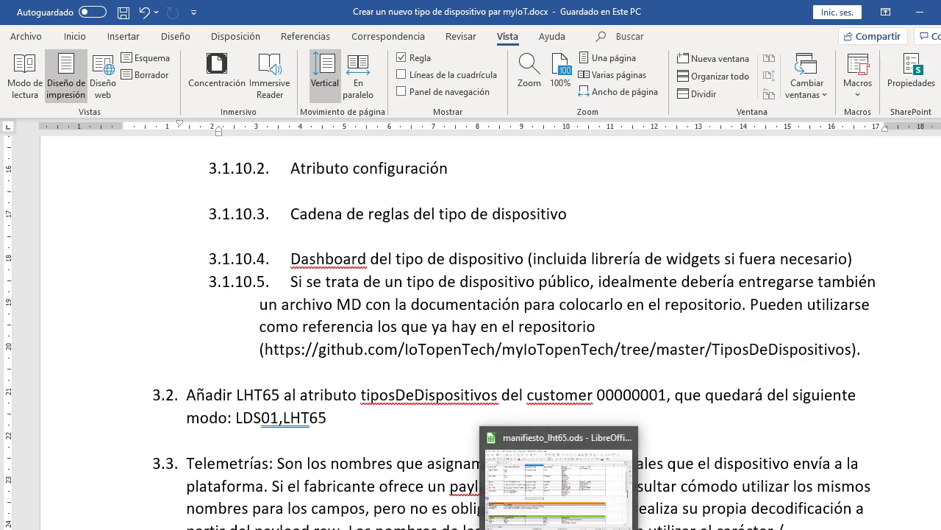
left_click(559, 478)
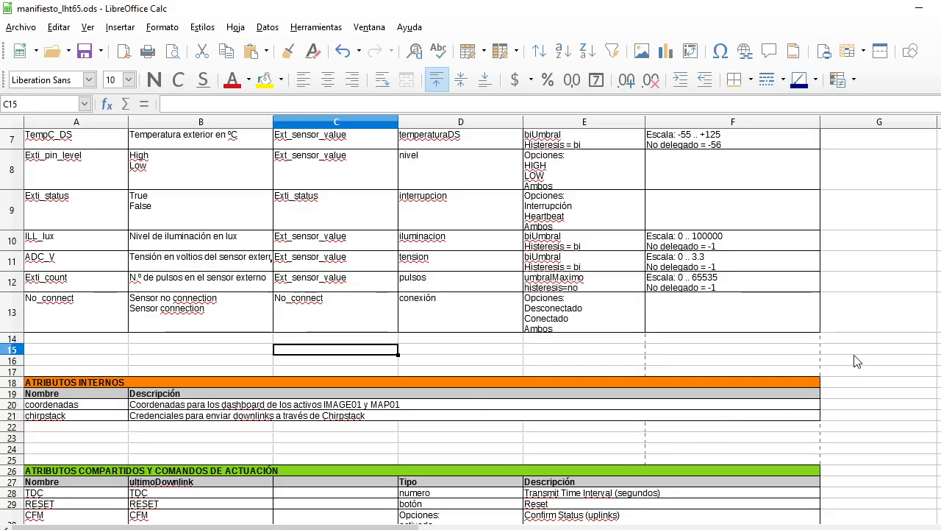
scroll(857, 360, "up", 2)
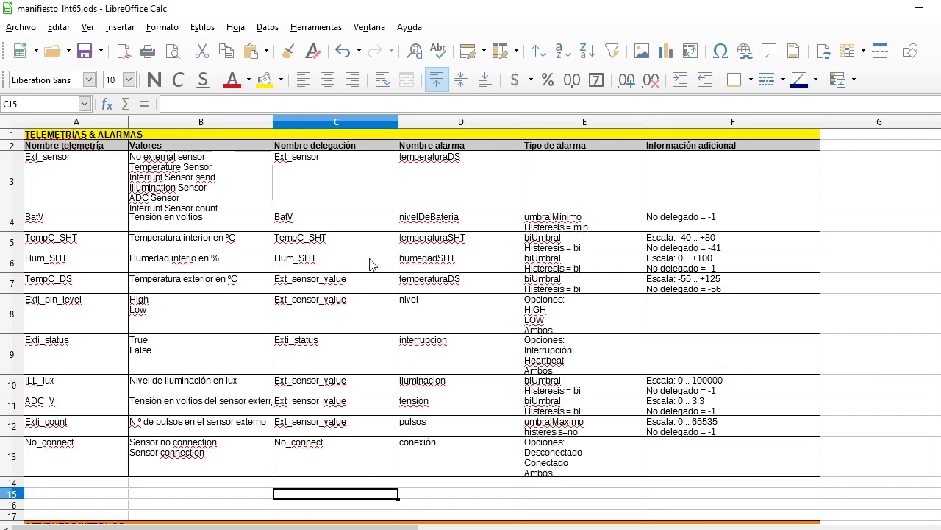
scroll(370, 265, "up", 1)
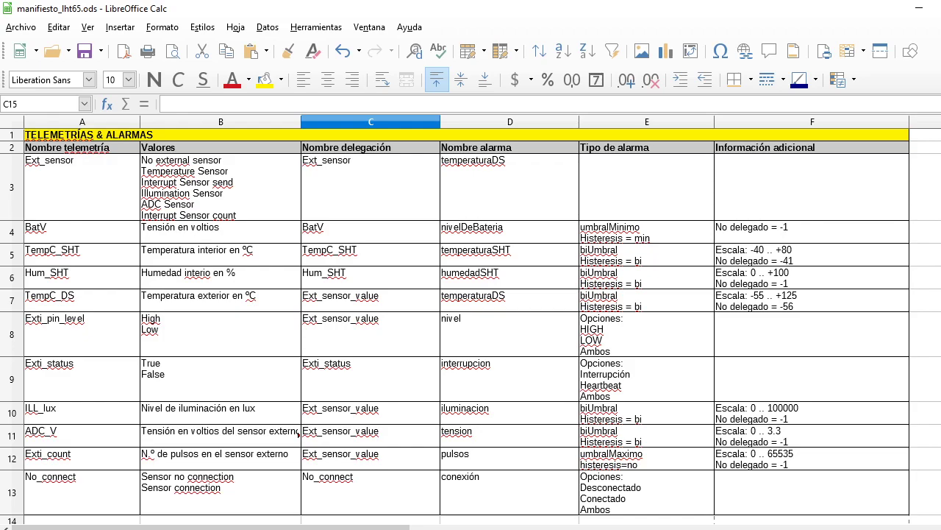
scroll(471, 324, "down", 9)
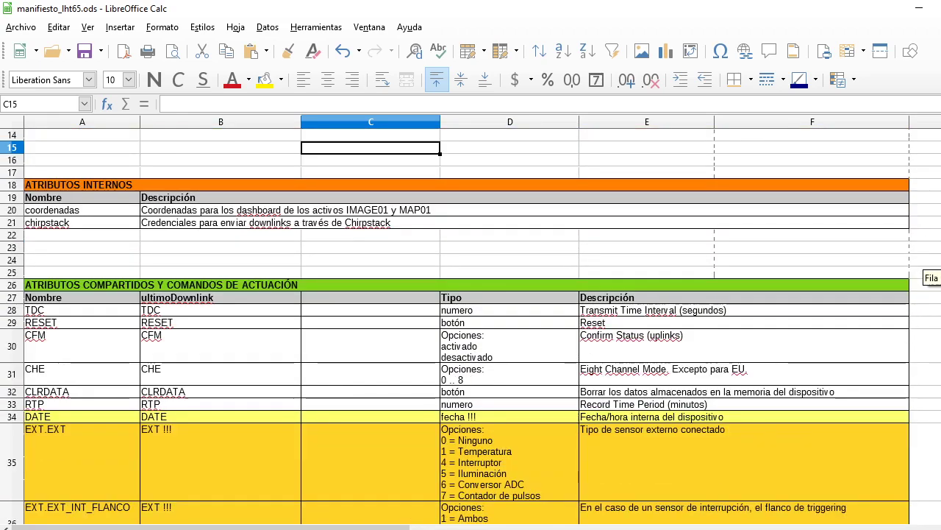
scroll(470, 323, "up", 9)
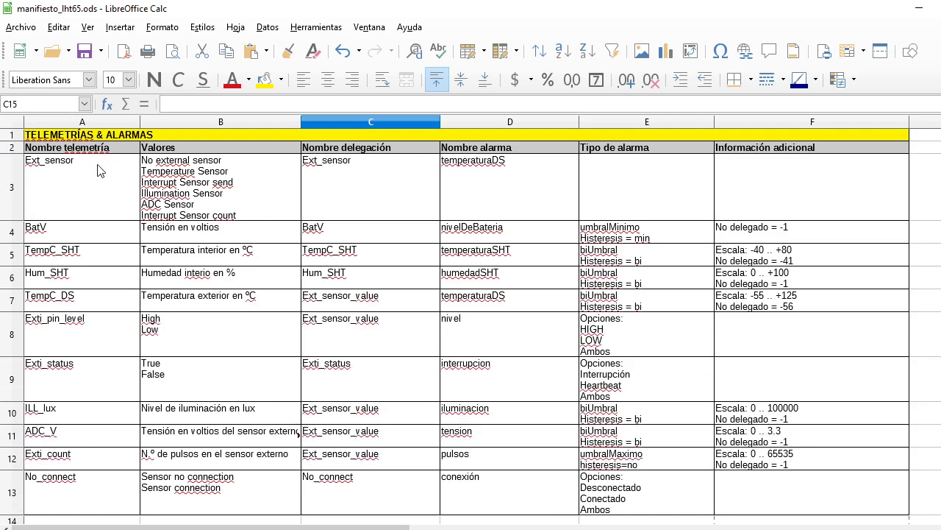
scroll(471, 323, "down", 3)
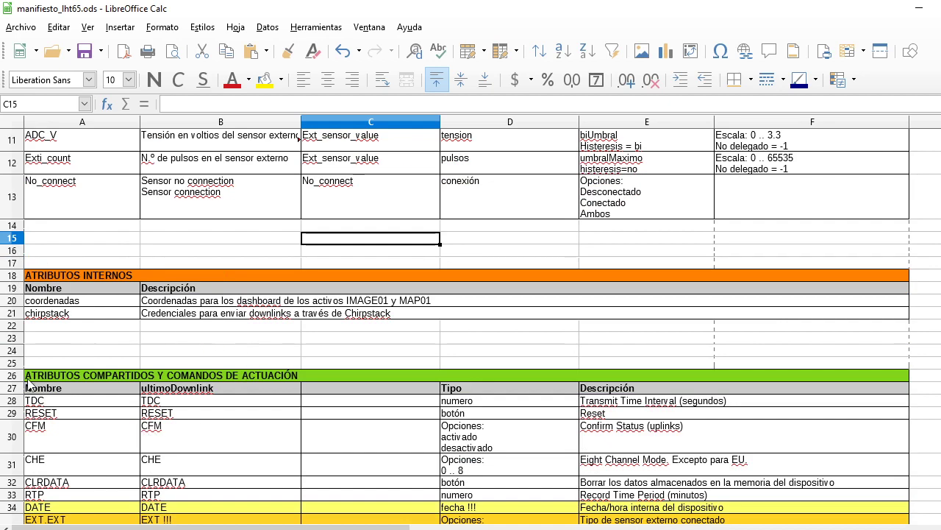
scroll(929, 308, "up", 3)
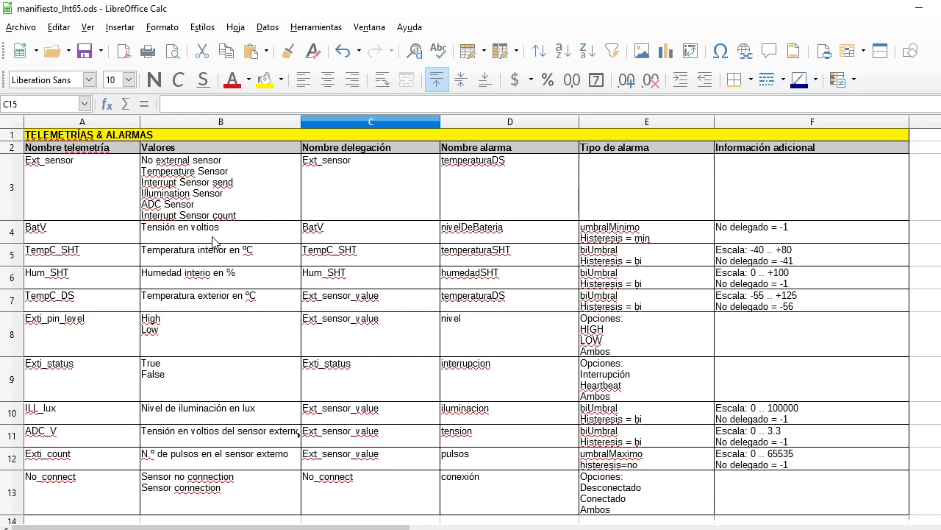
Correct the description in the Hum_SHT row to "Humedad interior en %"
left_click(214, 277)
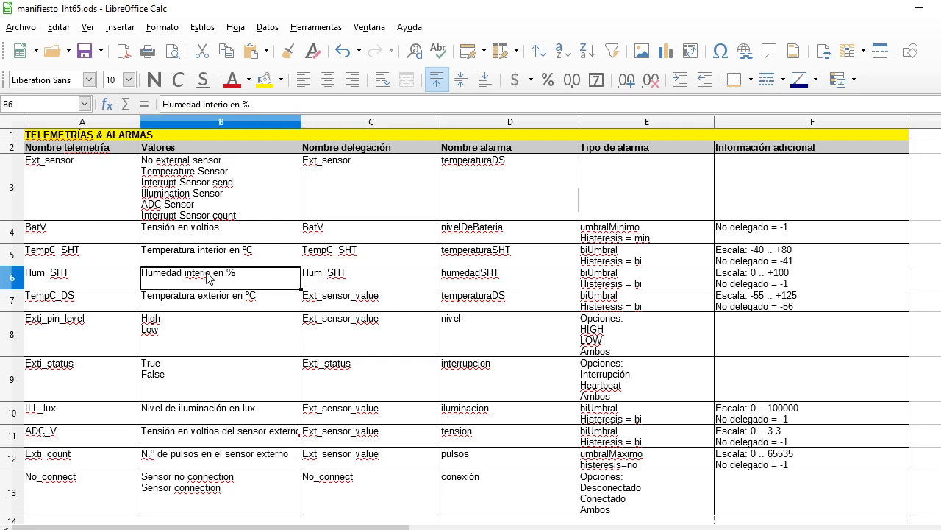
left_click(226, 104)
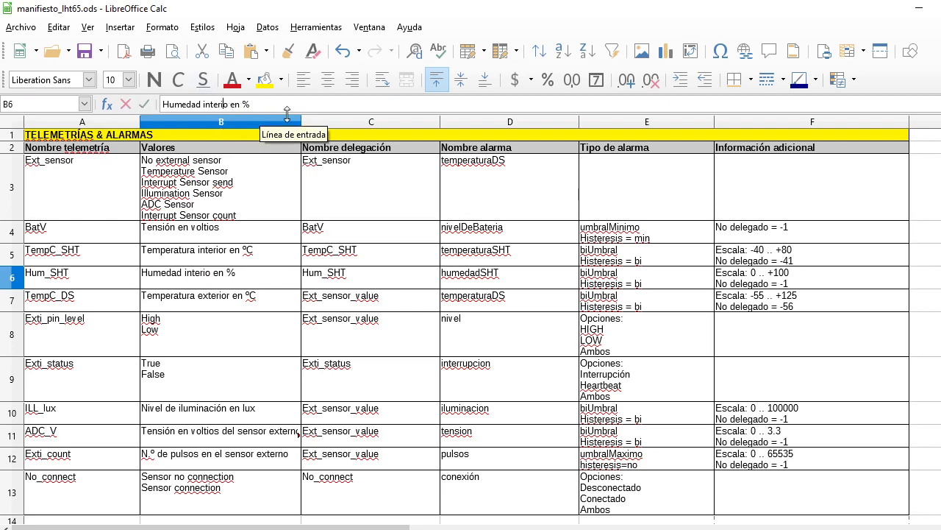
type("r")
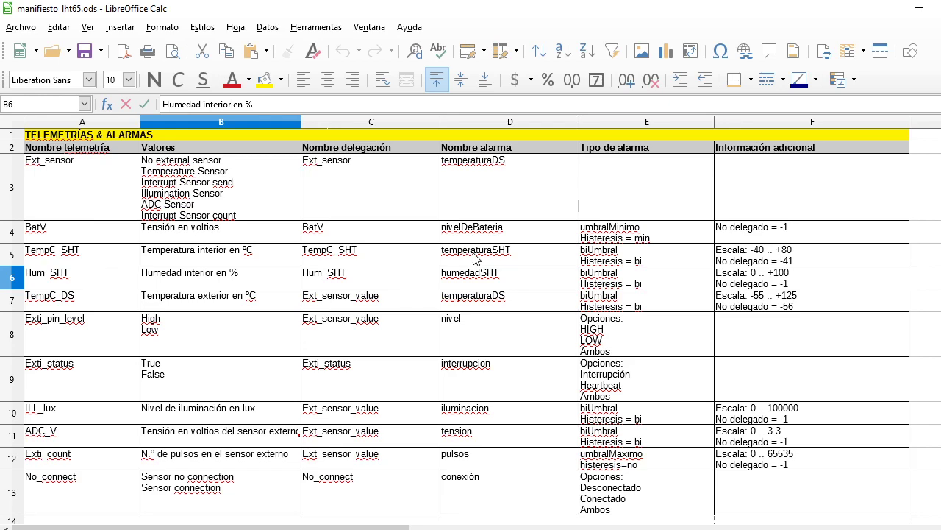
Clear the alarm name temperaturaDS from the Ext_sensor row
double_click(480, 169)
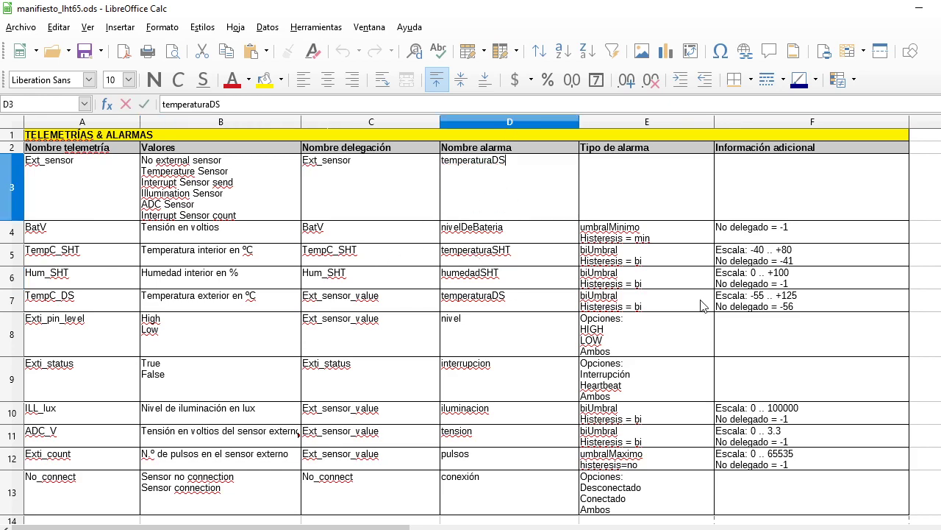
key("BackSpace")
key("BackSpace")
key("BackSpace")
key("BackSpace")
key("BackSpace")
key("BackSpace")
key("BackSpace")
key("BackSpace")
key("BackSpace")
key("BackSpace")
key("BackSpace")
key("BackSpace")
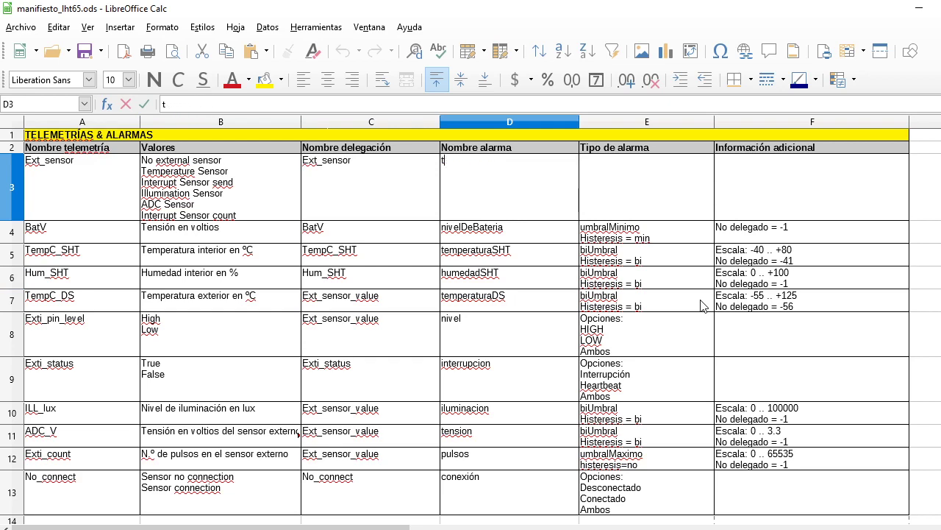
key("BackSpace")
left_click(634, 338)
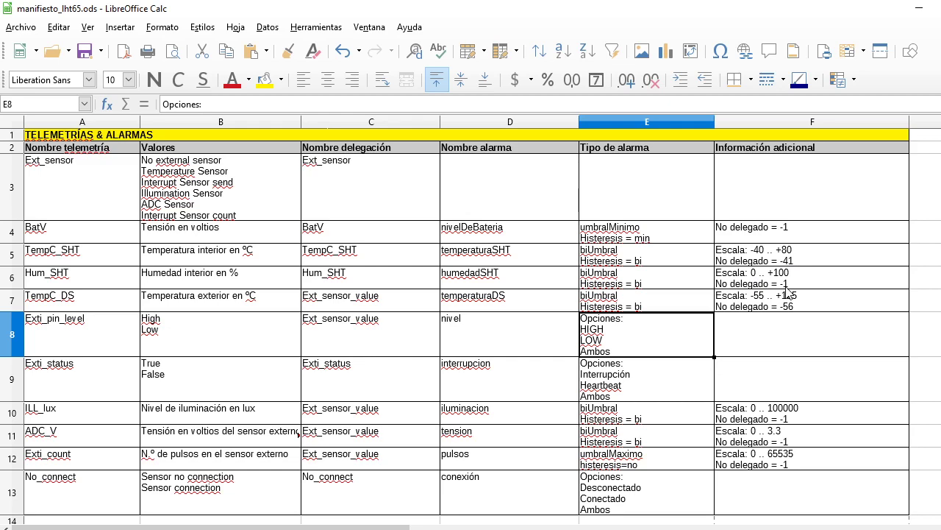
Examine the manifest's alarm information, internal attributes and shared attributes with actuation commands, and switch to Word to read section 3.2 of the guide
left_click(793, 231)
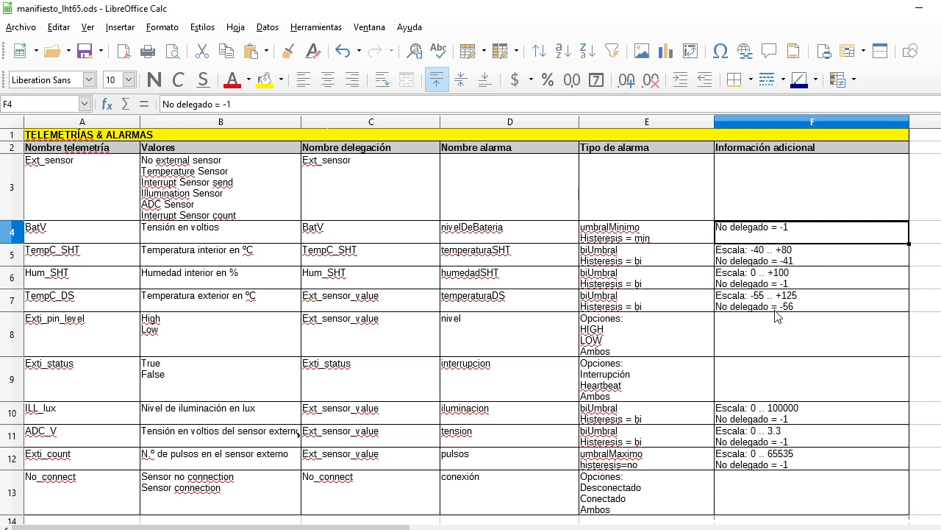
scroll(785, 393, "down", 1)
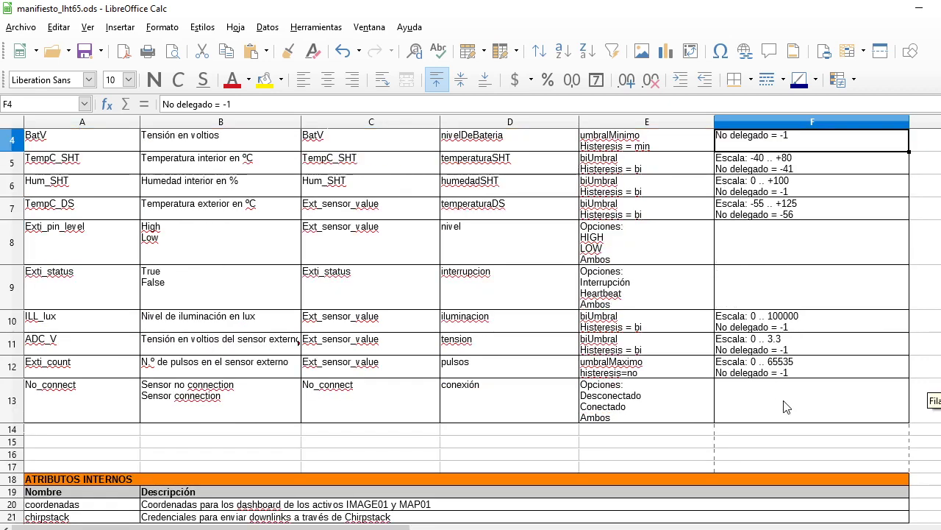
scroll(787, 408, "up", 1)
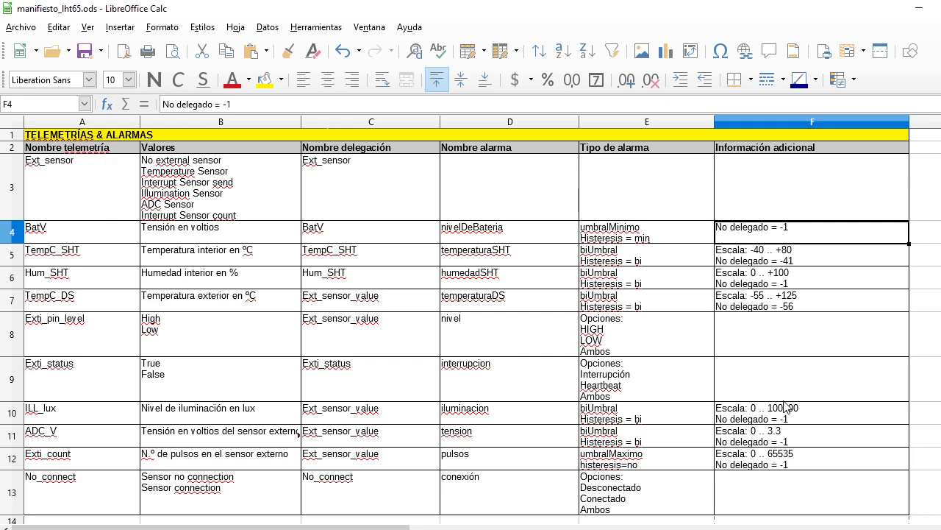
scroll(740, 385, "down", 3)
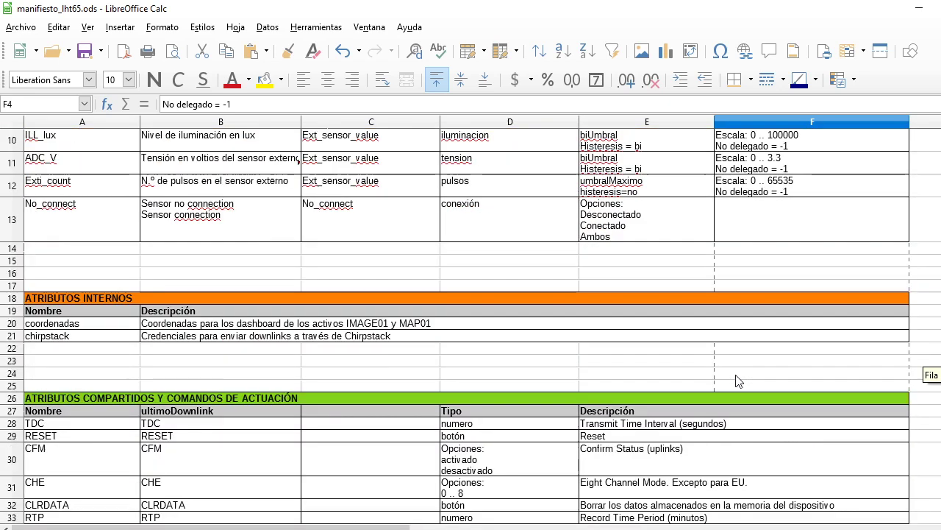
scroll(740, 379, "down", 1)
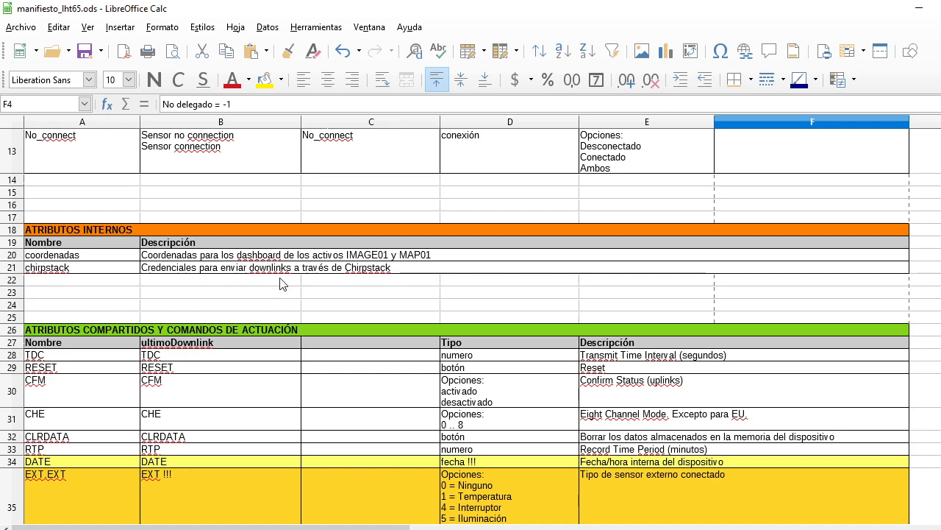
scroll(283, 285, "down", 3)
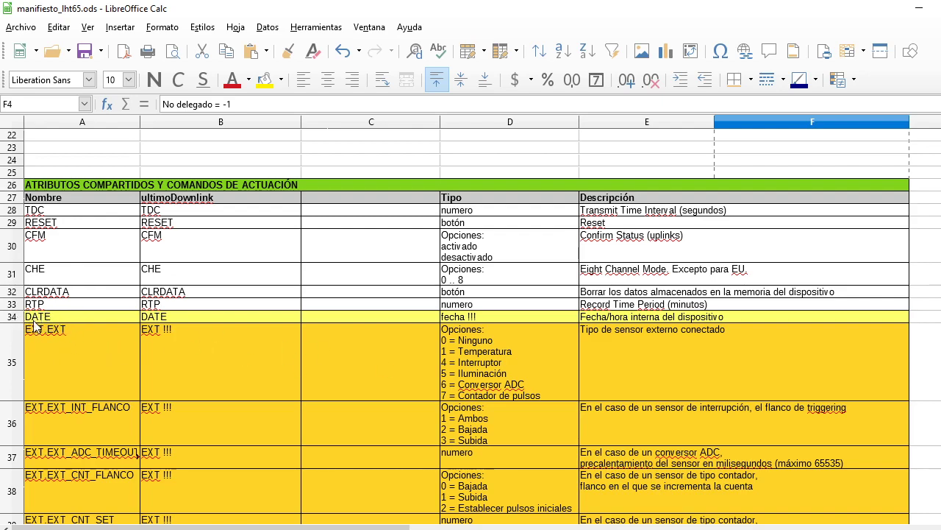
scroll(53, 318, "down", 2)
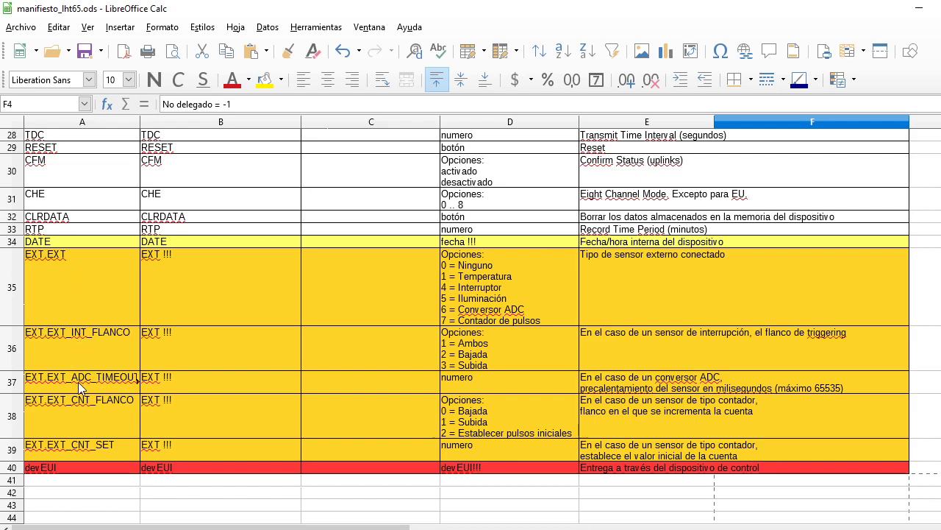
scroll(78, 382, "up", 1)
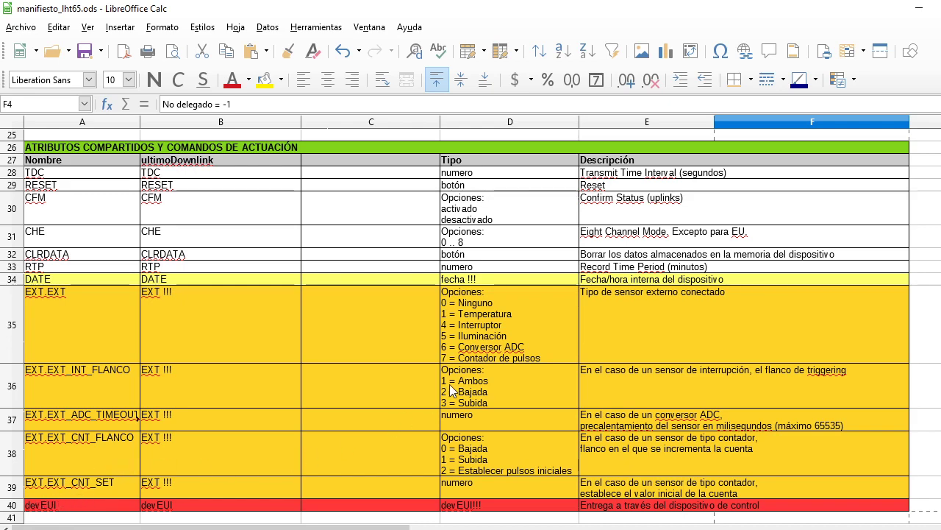
scroll(454, 390, "up", 6)
scroll(459, 359, "up", 1)
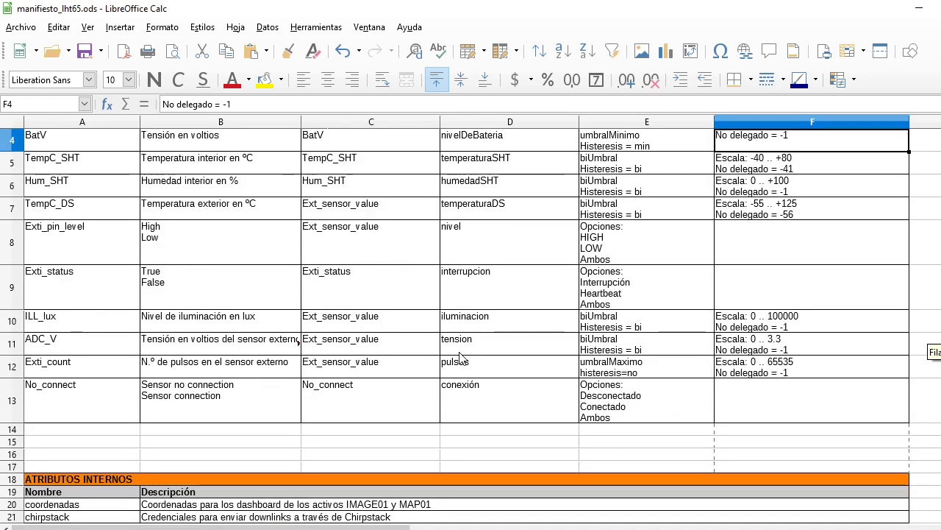
scroll(459, 357, "down", 8)
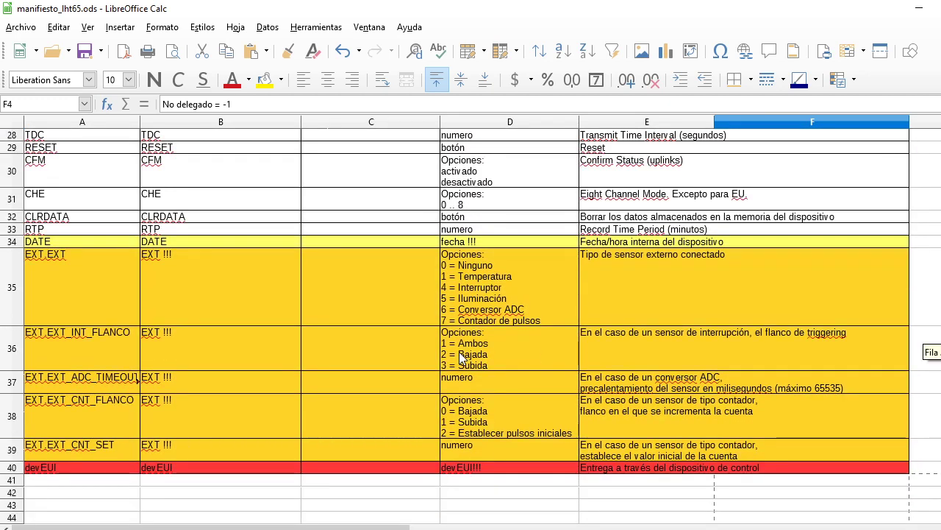
key("alt+Tab")
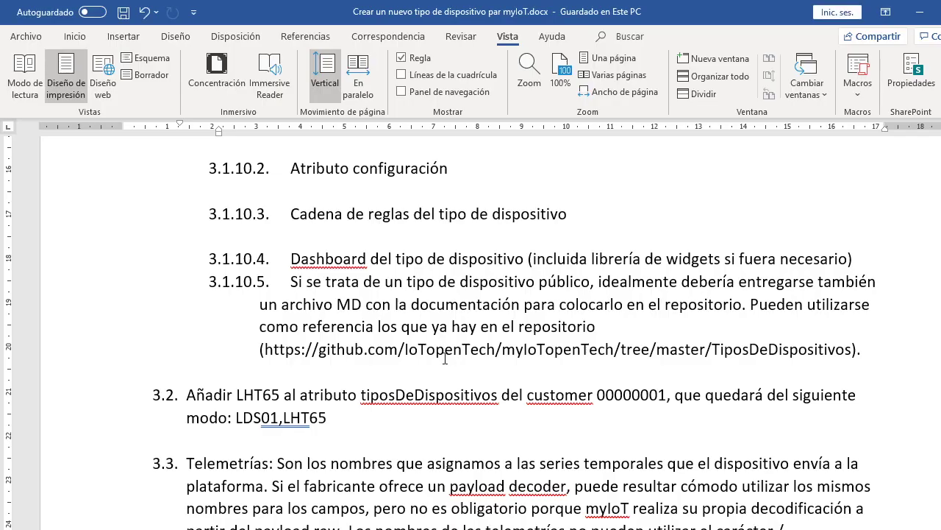
scroll(445, 358, "down", 1)
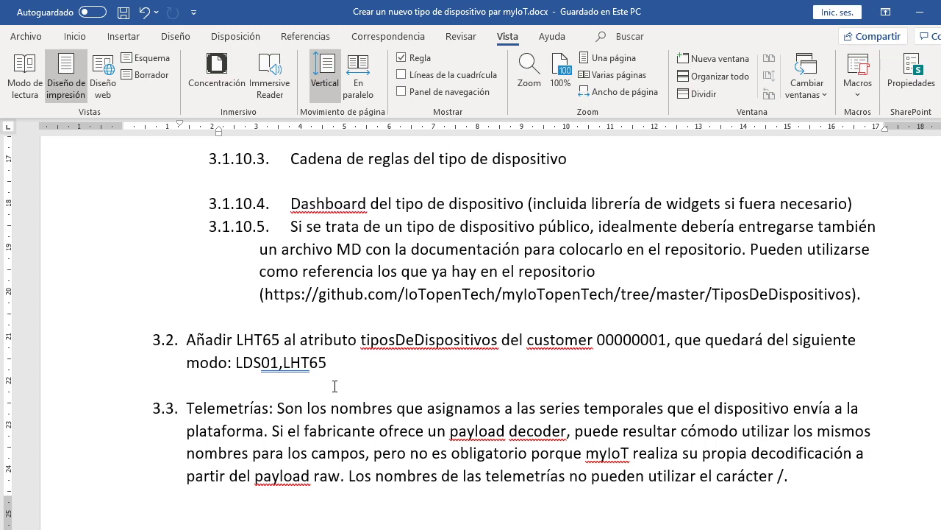
Switch to ThingsBoard in the browser and open the server attributes of the customer listed between Public and cliente_patron
key("alt+Tab")
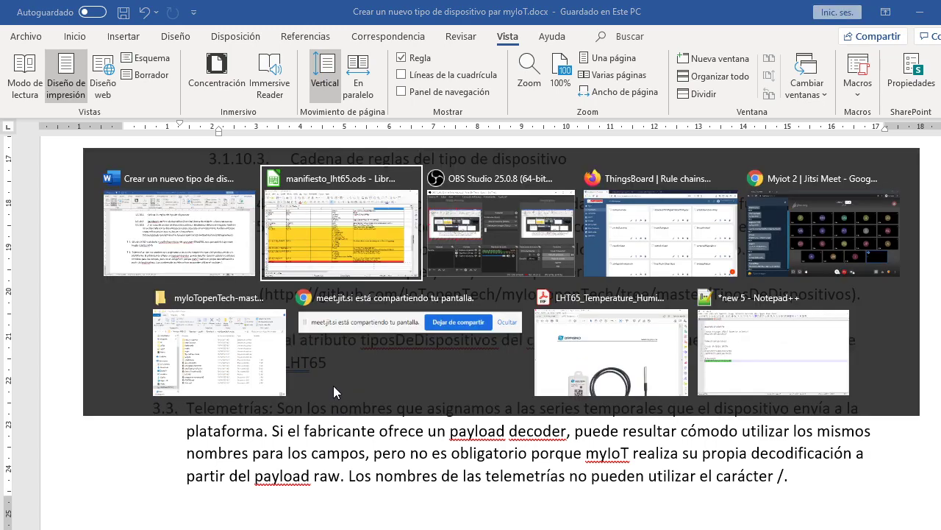
key("alt+Tab")
key("alt+Tab")
key("alt+Tab")
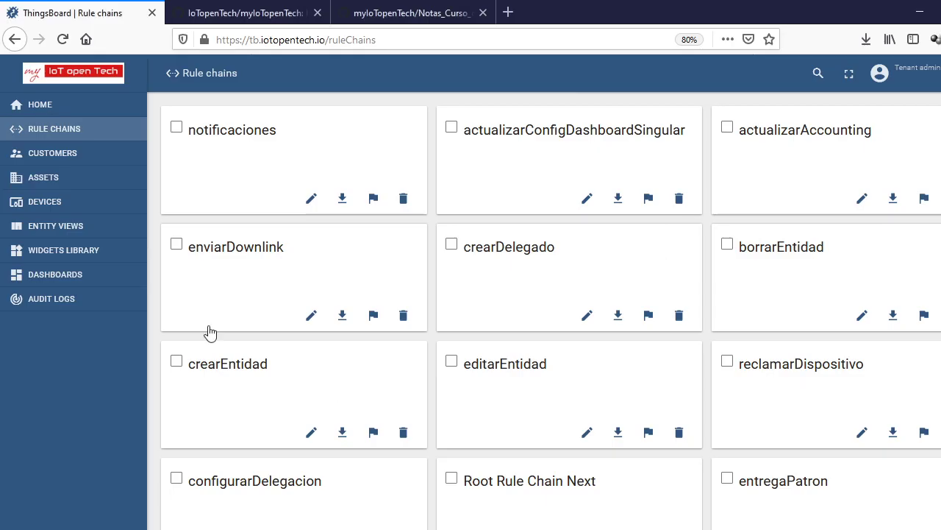
left_click(58, 159)
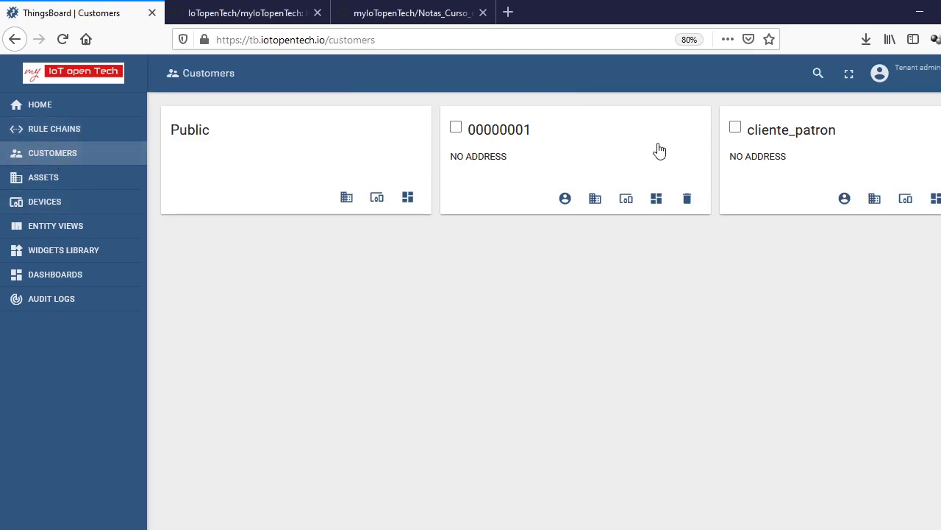
double_click(501, 131)
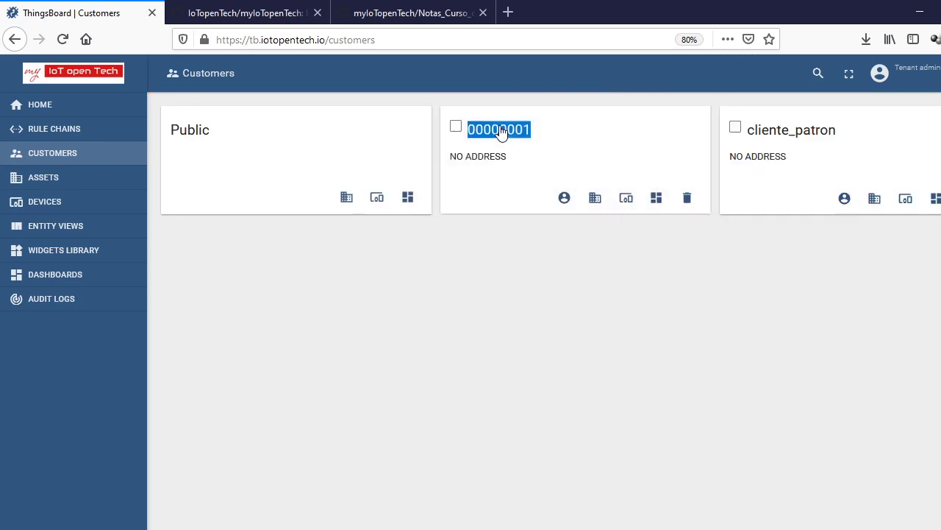
left_click(502, 131)
left_click(541, 166)
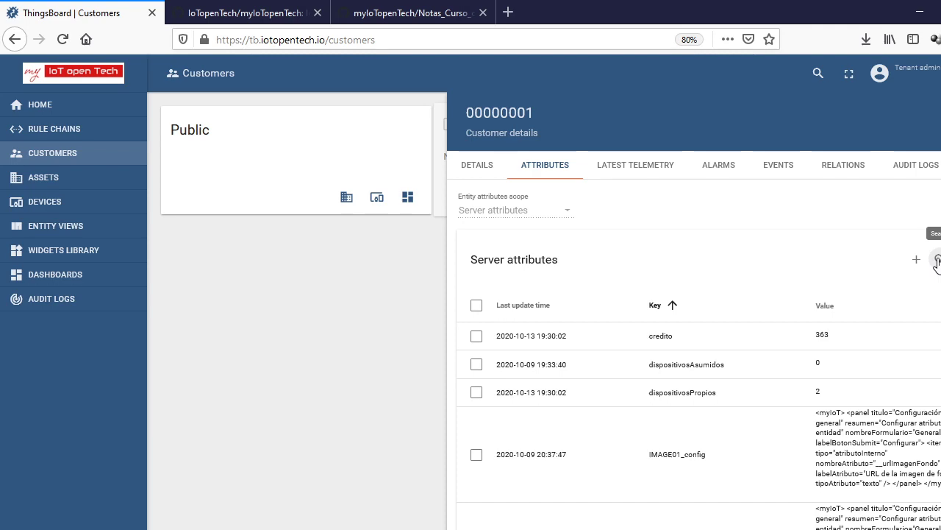
Filter the customer's attributes by "tipo" and set tiposDeDispositivos to LDS01,LHT65
left_click(937, 266)
type("tipo")
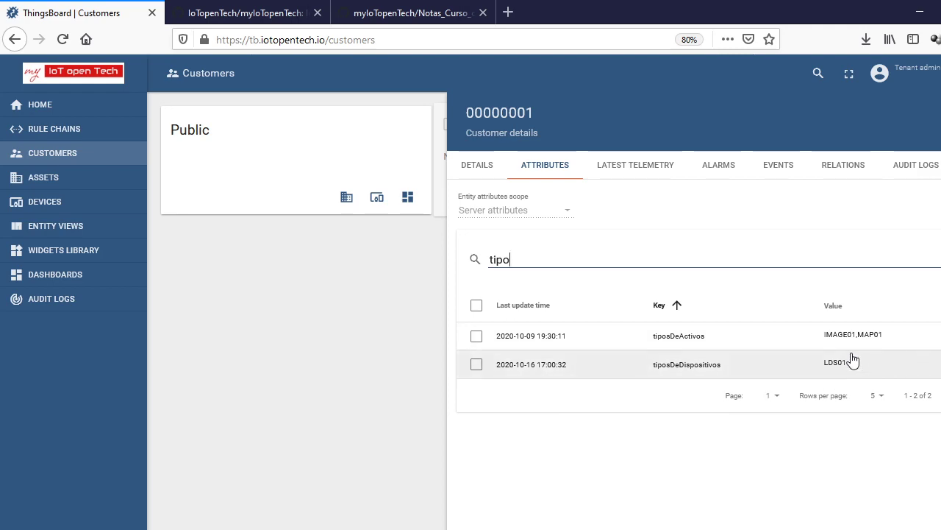
left_click(936, 363)
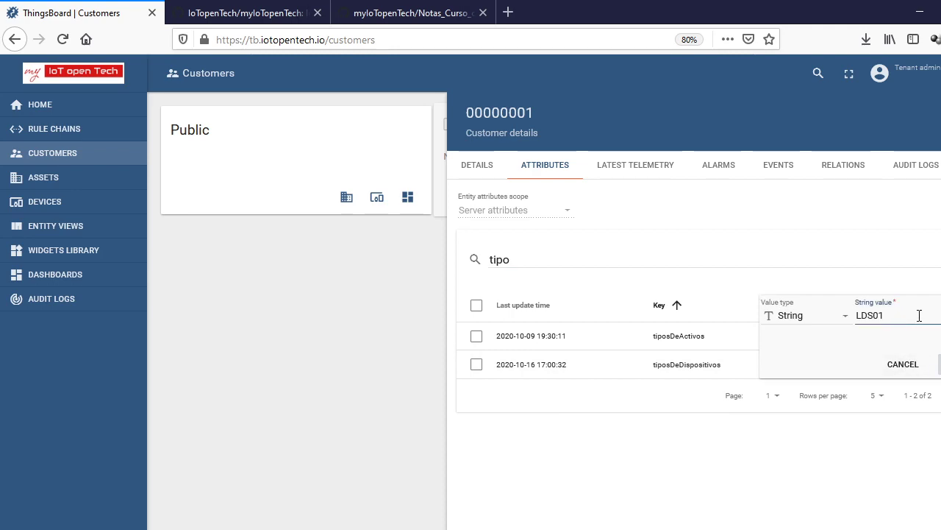
type(",LHT65")
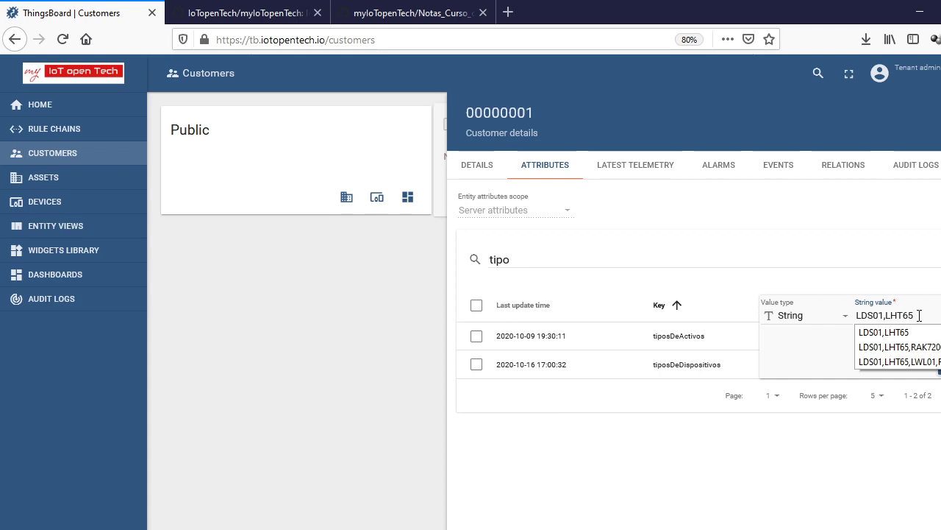
left_click(799, 363)
left_click(939, 364)
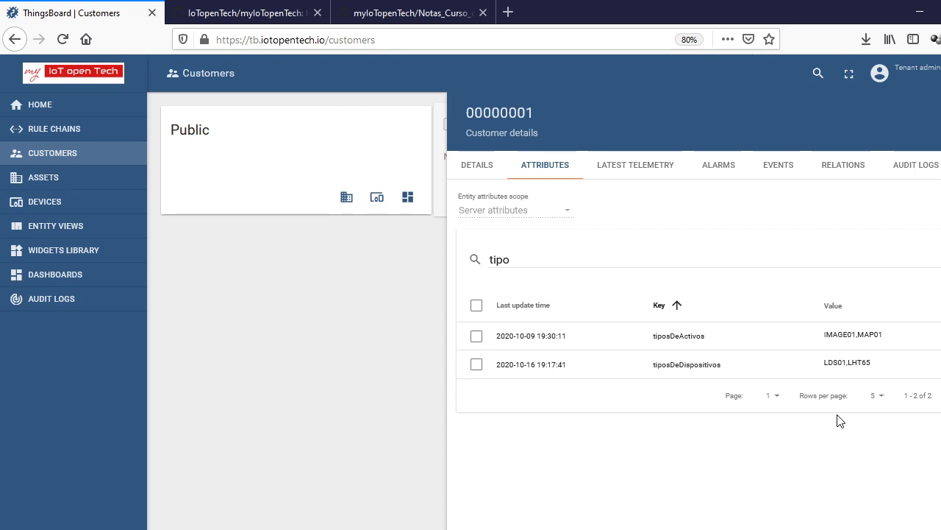
Switch to the Word guide and find the XML schema of the delegation attribute, with its nombre and label fields
key("alt+Tab")
key("alt+Tab")
scroll(597, 307, "down", 10)
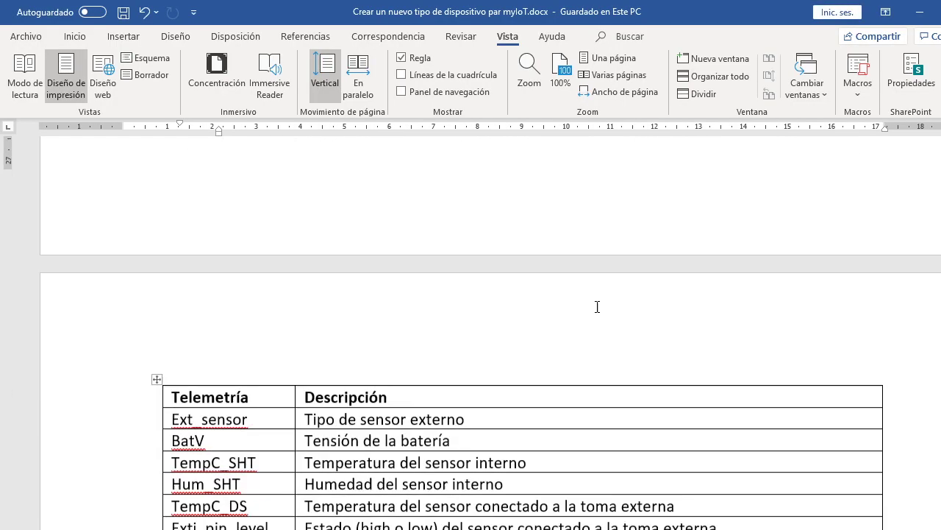
scroll(597, 307, "down", 15)
scroll(596, 307, "up", 4)
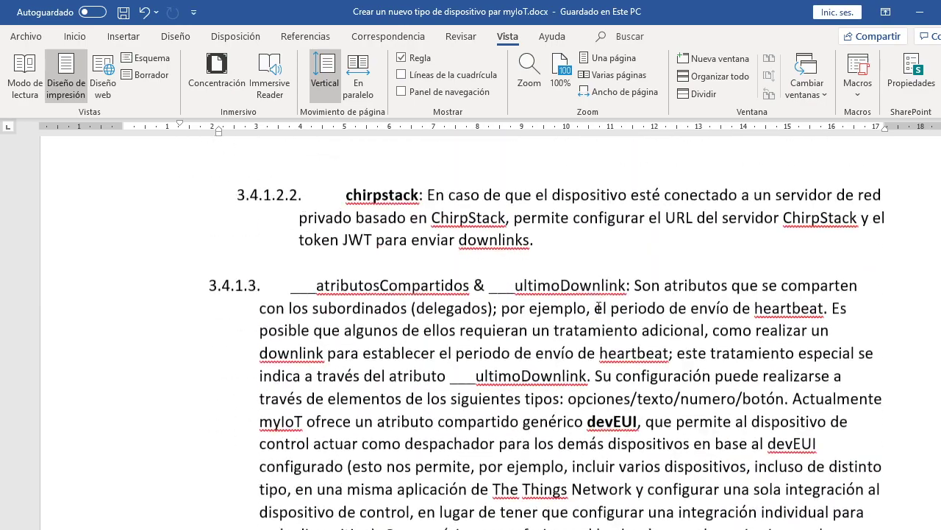
scroll(594, 309, "down", 4)
scroll(595, 309, "down", 15)
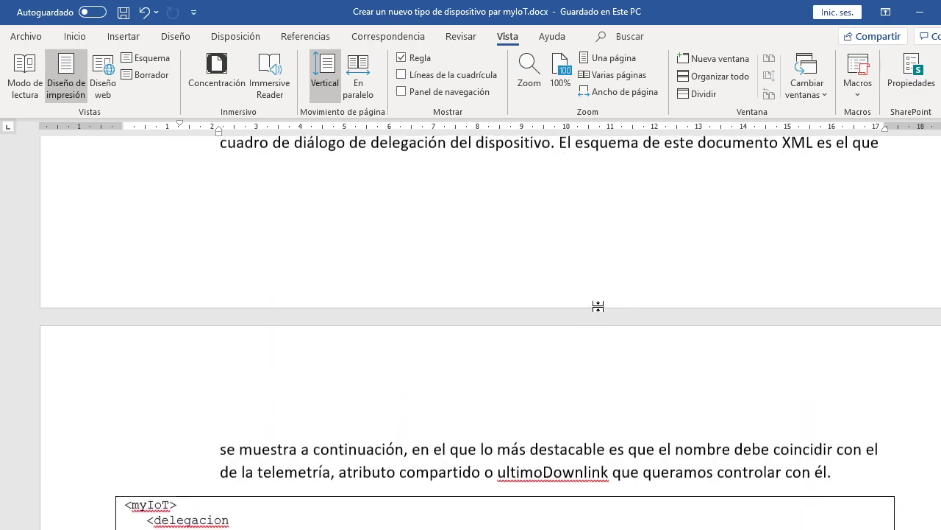
scroll(599, 307, "down", 3)
scroll(600, 307, "up", 1)
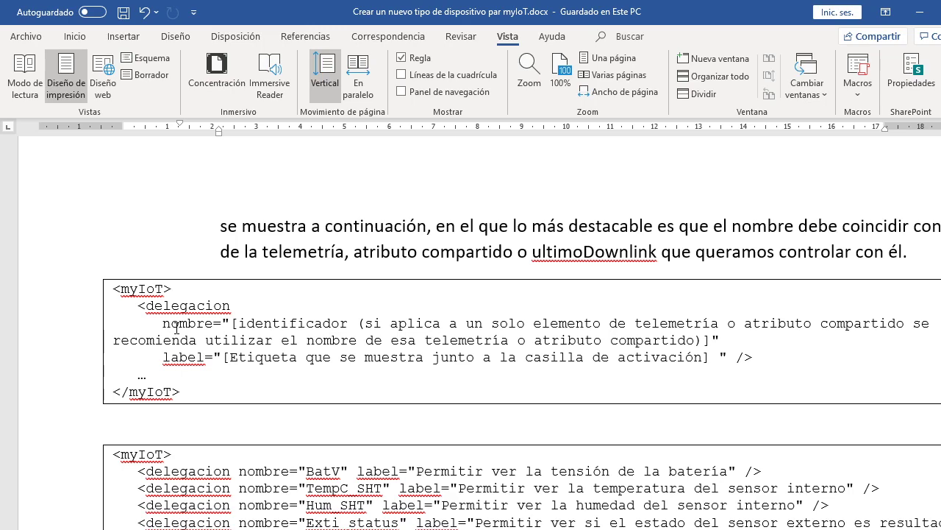
Switch to the manifiesto_lht65.ods spreadsheet and examine the delegation names in the telemetry and alarms table
key("alt+Tab")
key("alt+Tab")
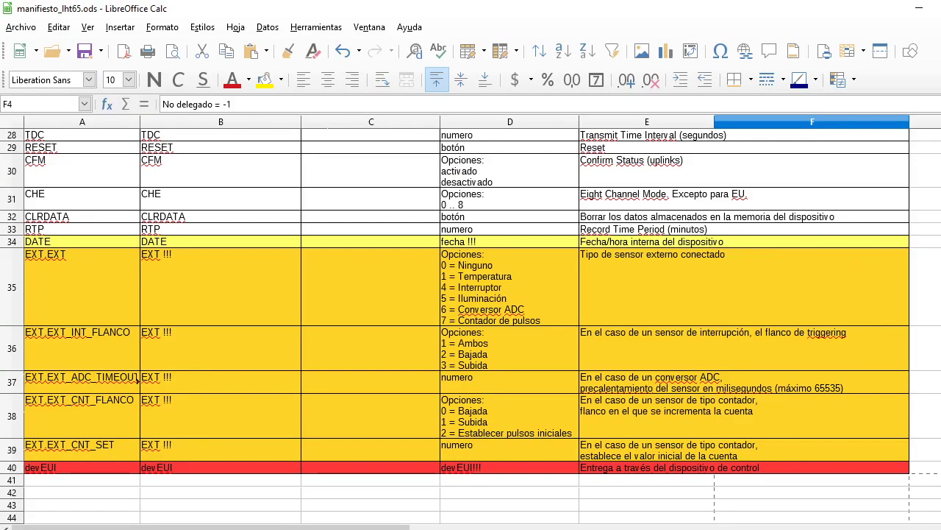
scroll(368, 175, "up", 9)
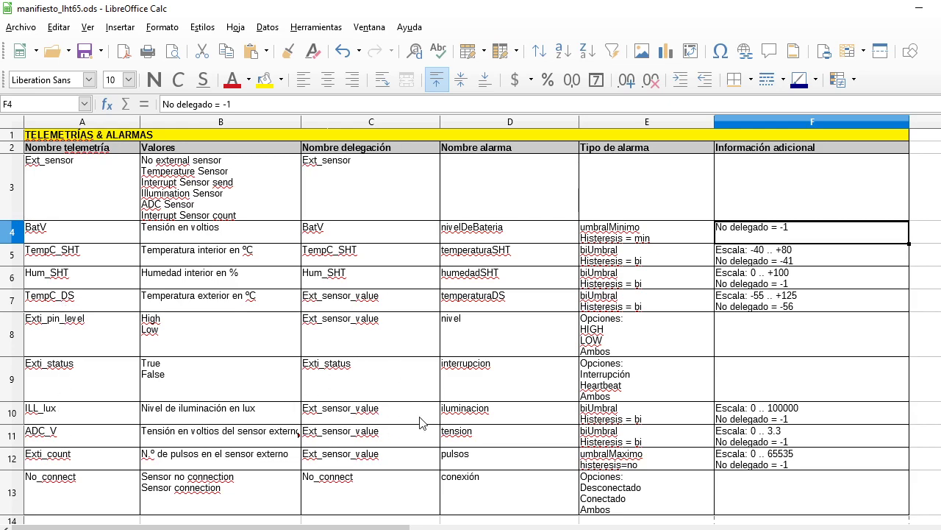
Return to the Word guide and examine the LHT65 delegation XML and the example delegation dialog it generates
key("alt+Tab")
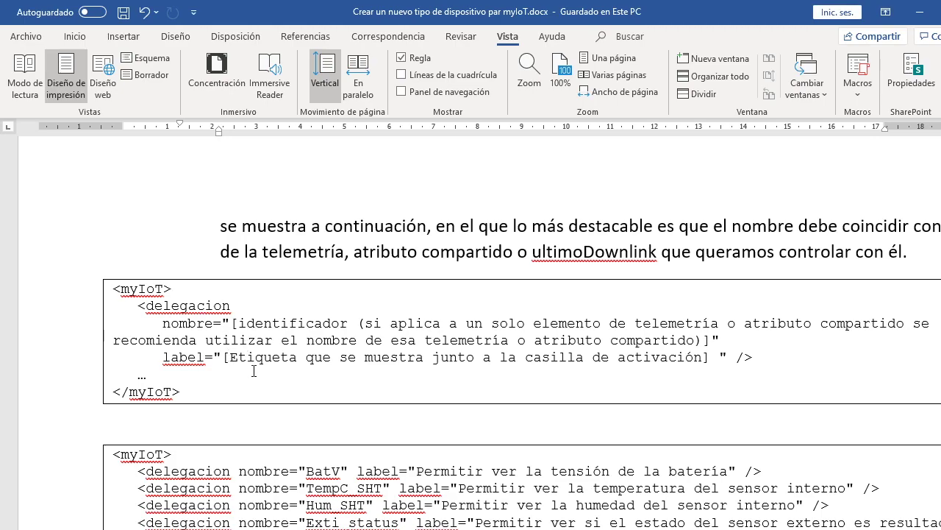
scroll(265, 353, "down", 15)
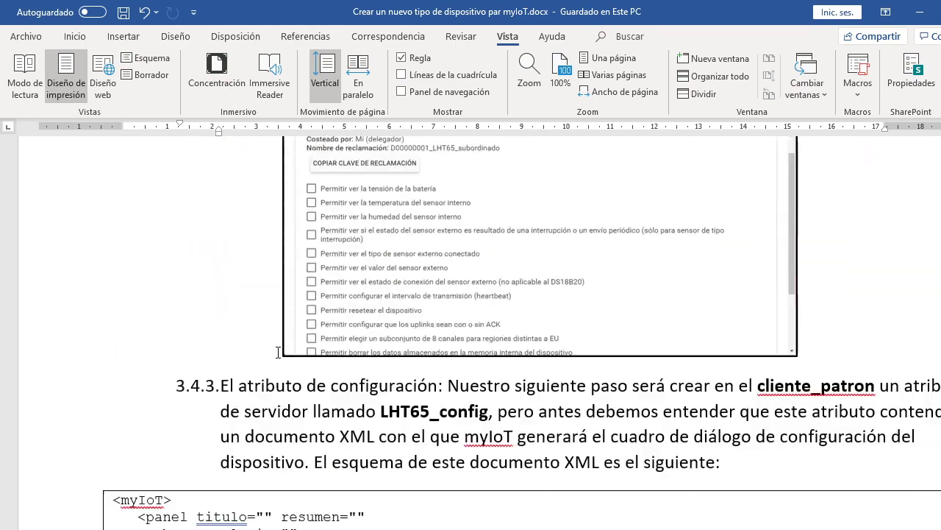
scroll(278, 352, "up", 1)
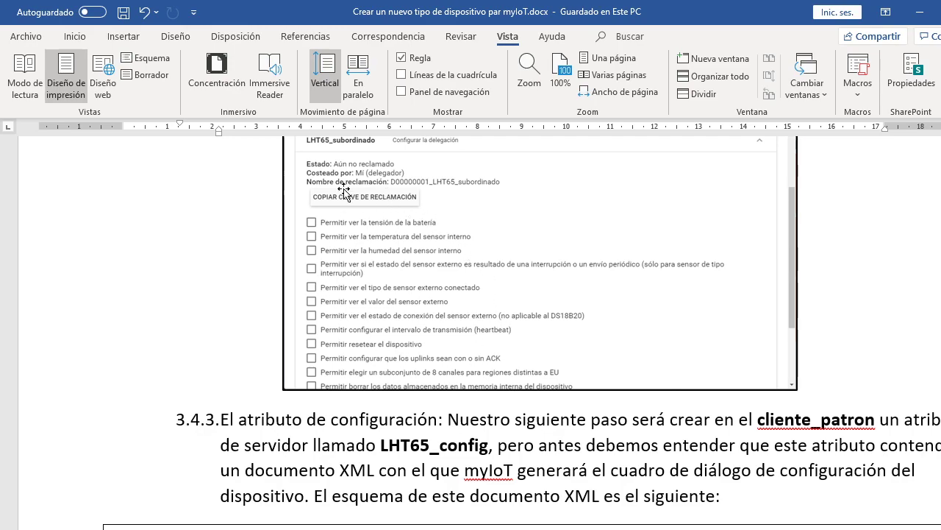
scroll(405, 316, "up", 5)
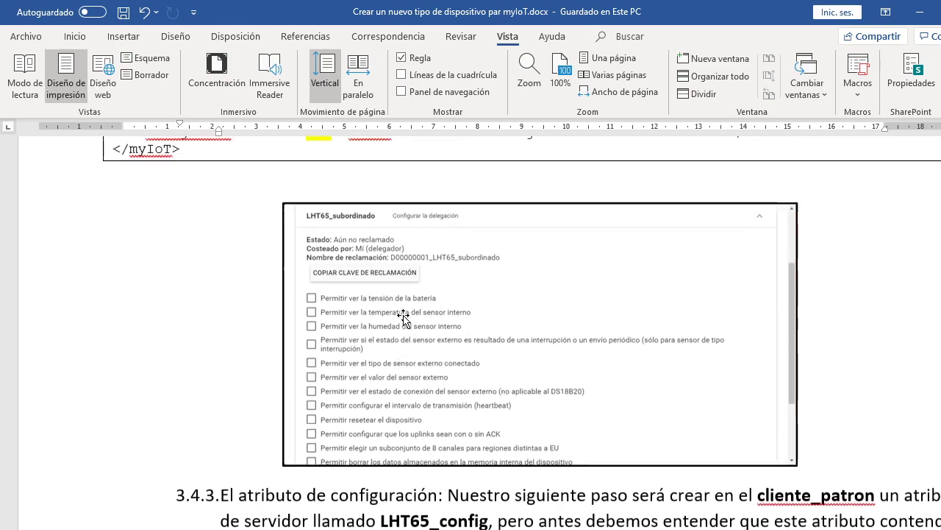
scroll(404, 316, "up", 3)
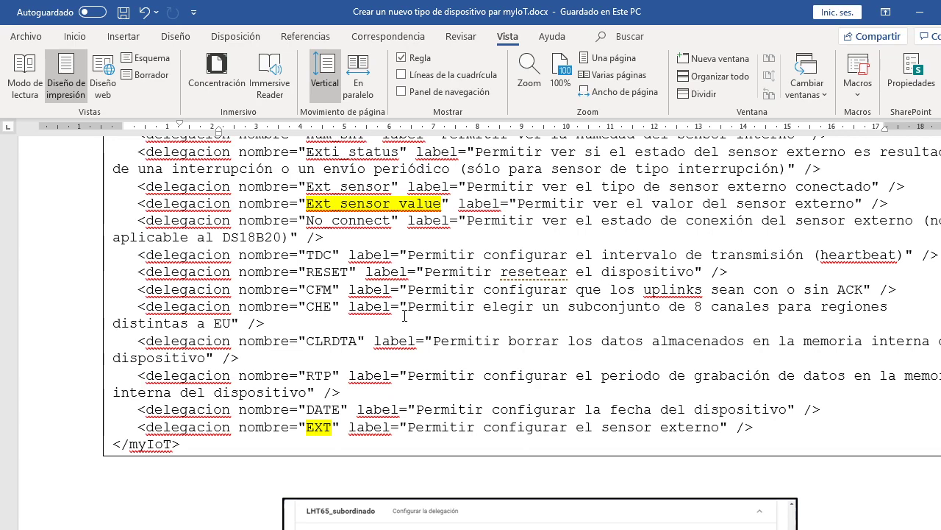
scroll(404, 316, "up", 3)
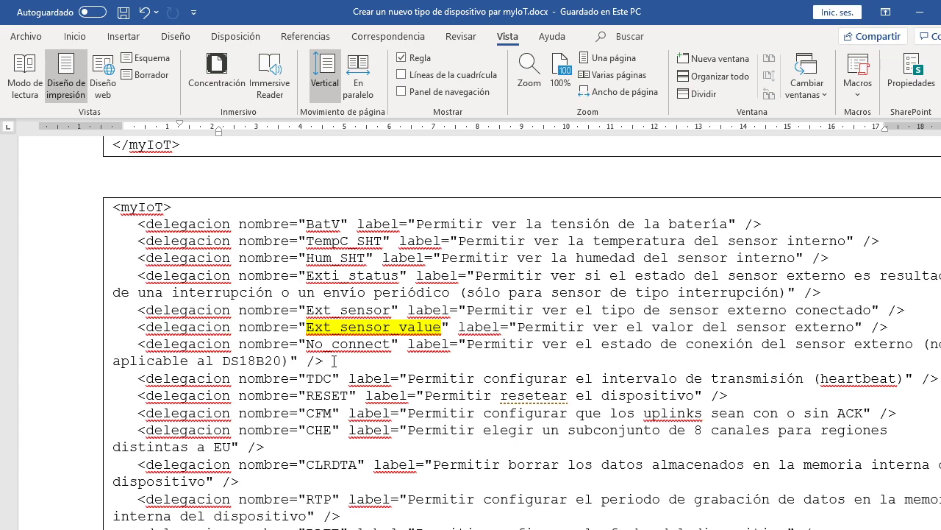
scroll(326, 367, "down", 4)
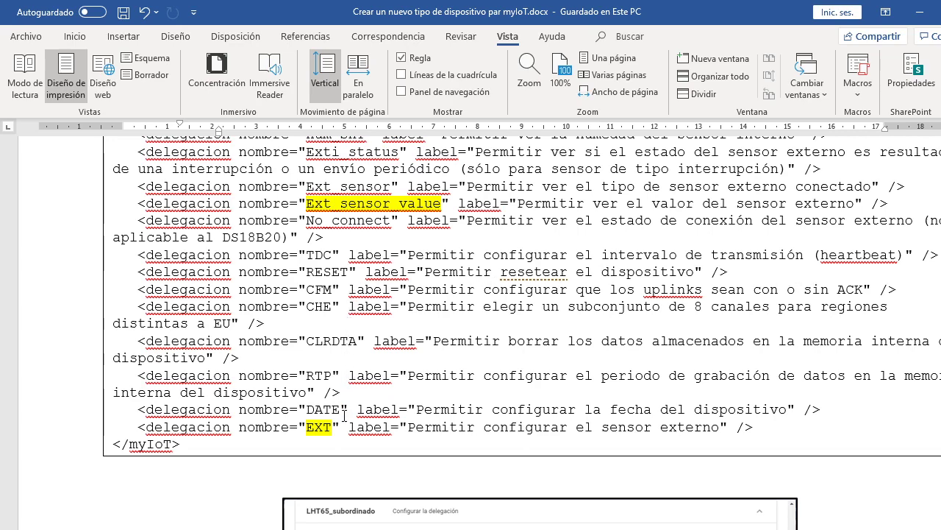
scroll(396, 391, "up", 15)
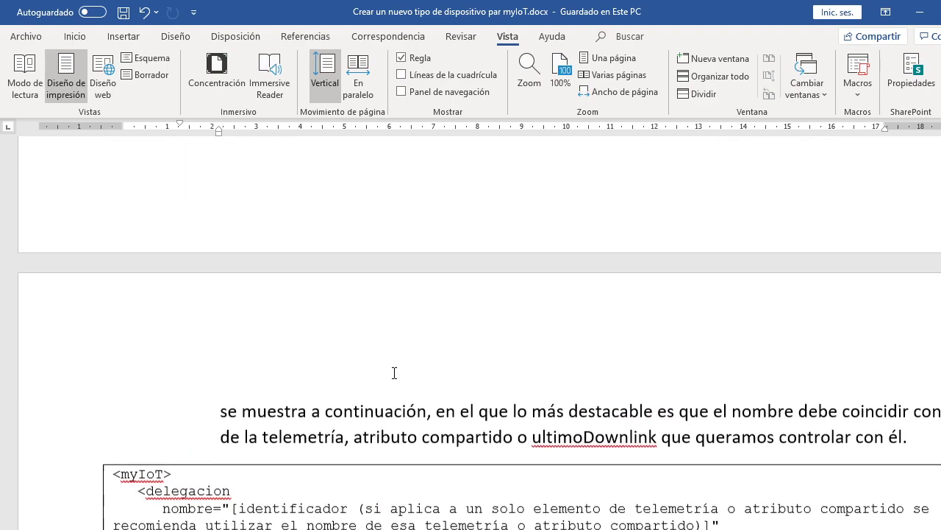
scroll(393, 374, "down", 12)
scroll(395, 372, "down", 5)
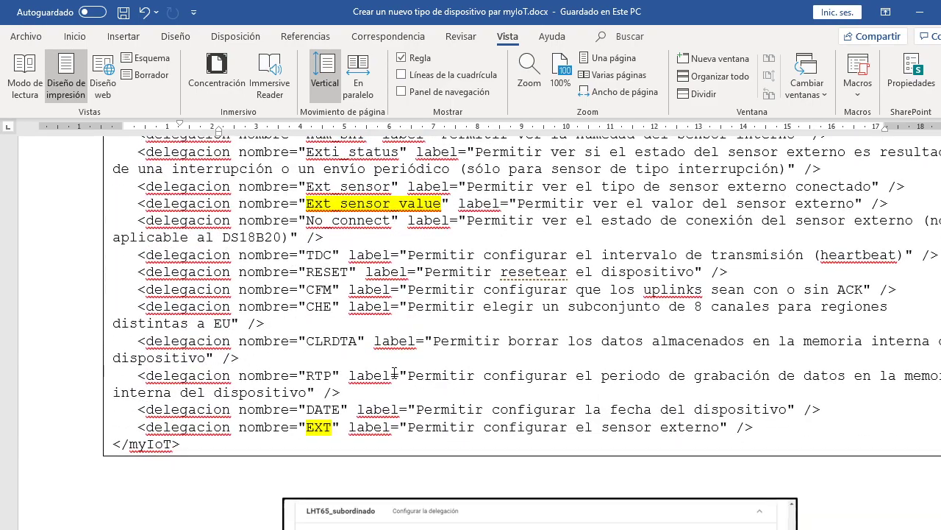
Switch to the manifest spreadsheet and examine the shared attributes and actuation commands, including the EXT rows
key("alt+Tab")
scroll(393, 315, "down", 7)
scroll(393, 314, "down", 5)
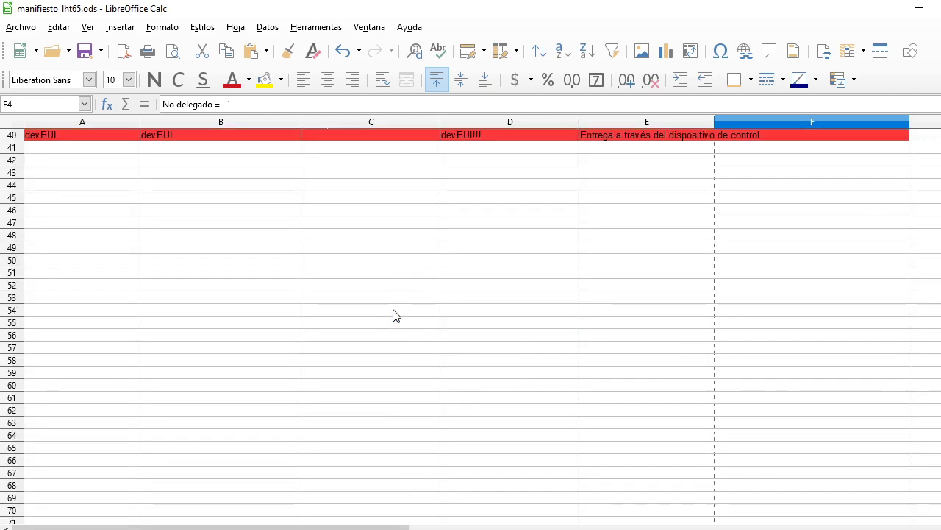
scroll(393, 315, "up", 8)
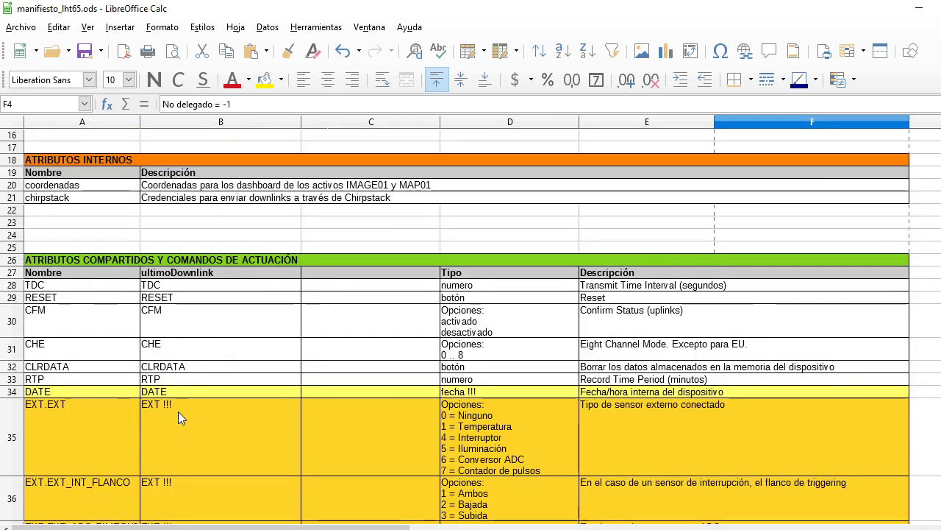
scroll(180, 427, "down", 2)
scroll(180, 427, "down", 1)
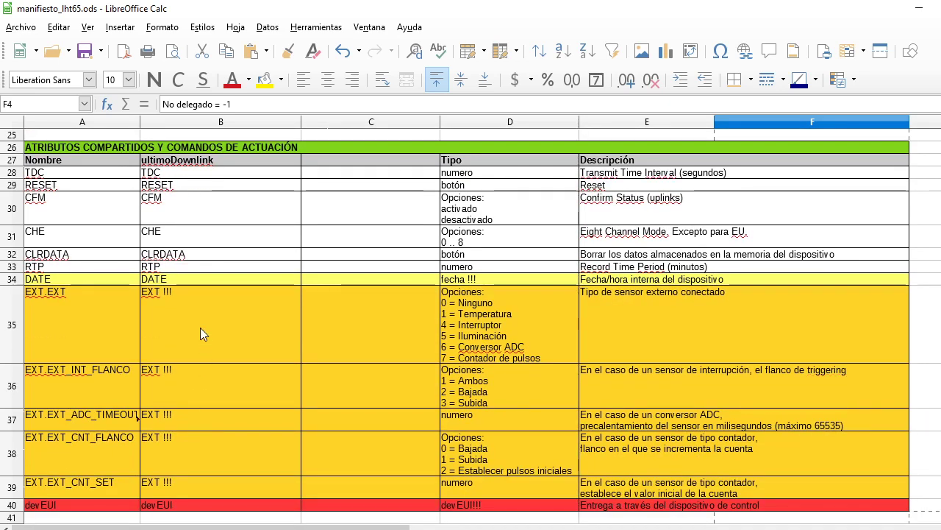
Review the LHT65 delegation entries in the Word guide and copy the entire XML block from <myIoT> to </myIoT>
key("alt+Tab")
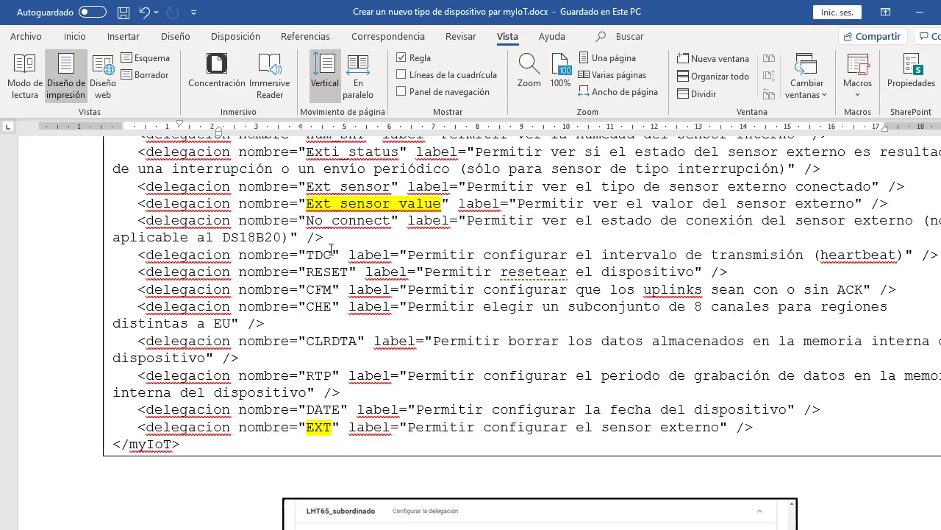
scroll(327, 404, "up", 1)
scroll(326, 404, "up", 1)
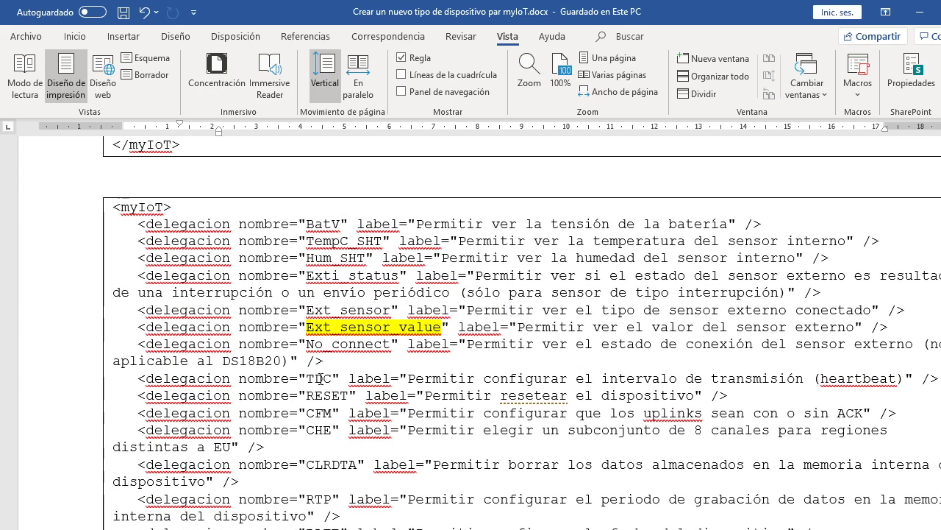
scroll(321, 378, "down", 2)
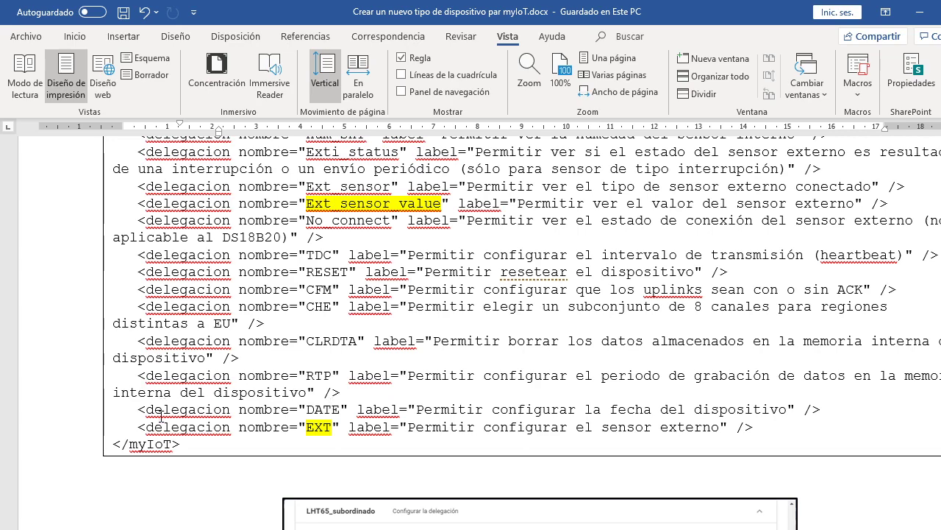
left_click(181, 444)
scroll(184, 413, "up", 5)
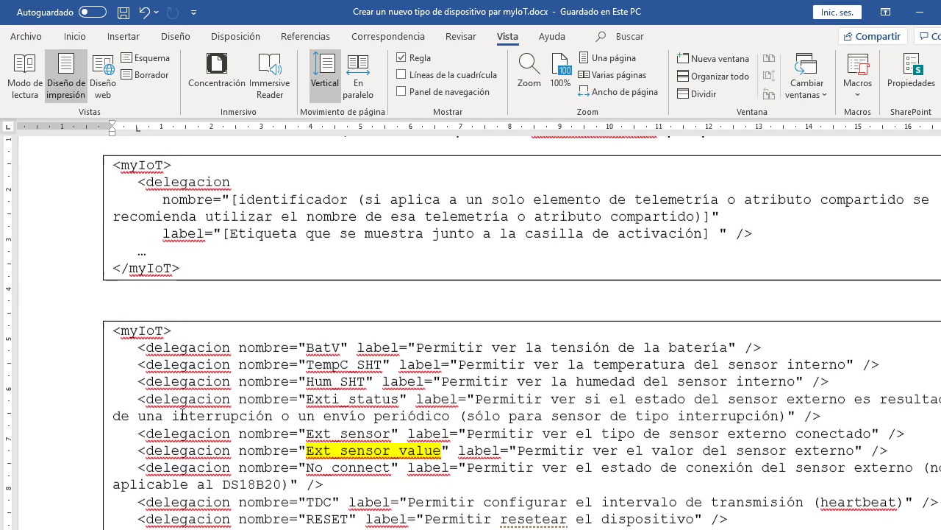
triple_click(112, 335)
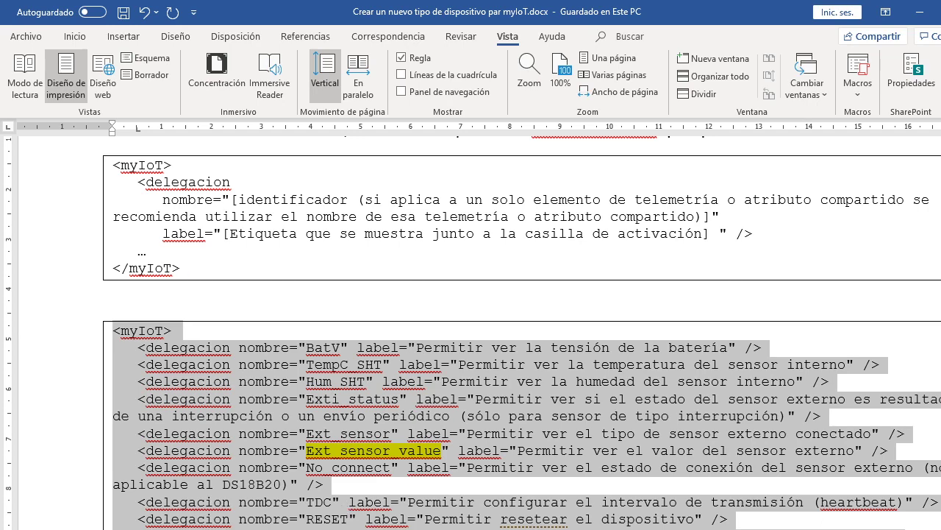
Switch to ThingsBoard, close the current customer's details and open the server attributes of cliente_patron
key("alt+Tab")
key("alt+Tab")
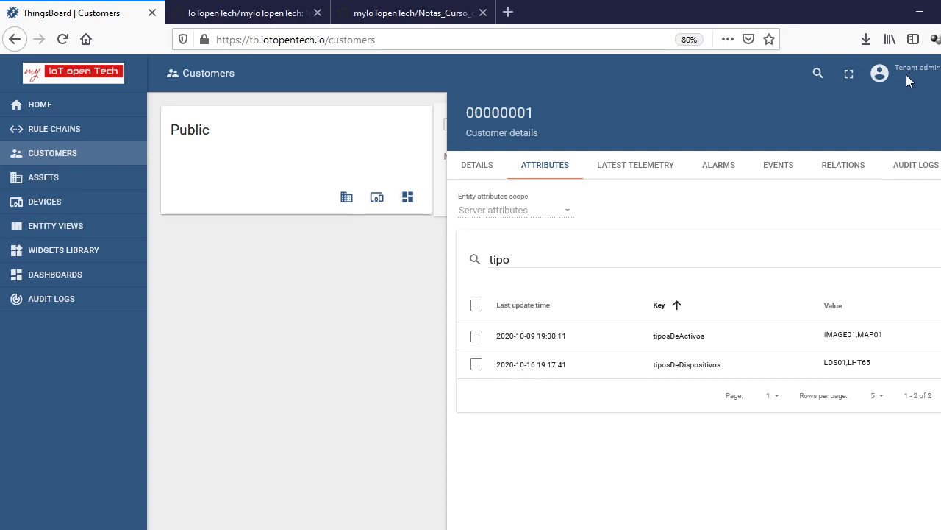
key("Escape")
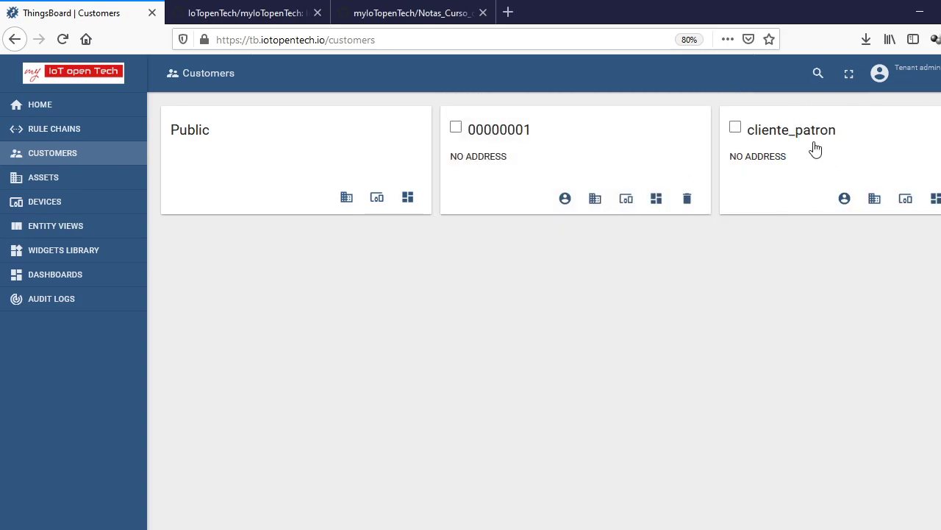
left_click(812, 163)
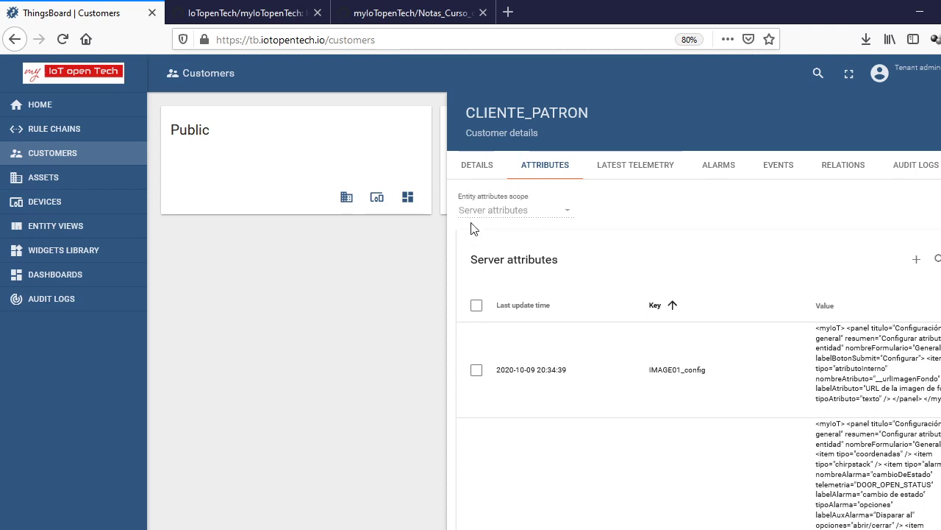
Add a String server attribute LHT65_delegate to cliente_patron, with the copied delegation XML as its value
left_click(917, 259)
left_click(471, 285)
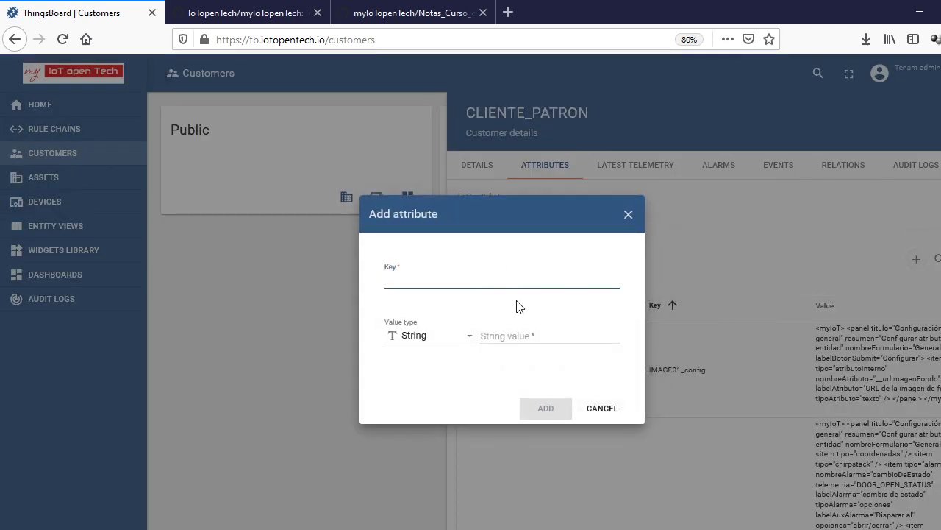
type("LHT")
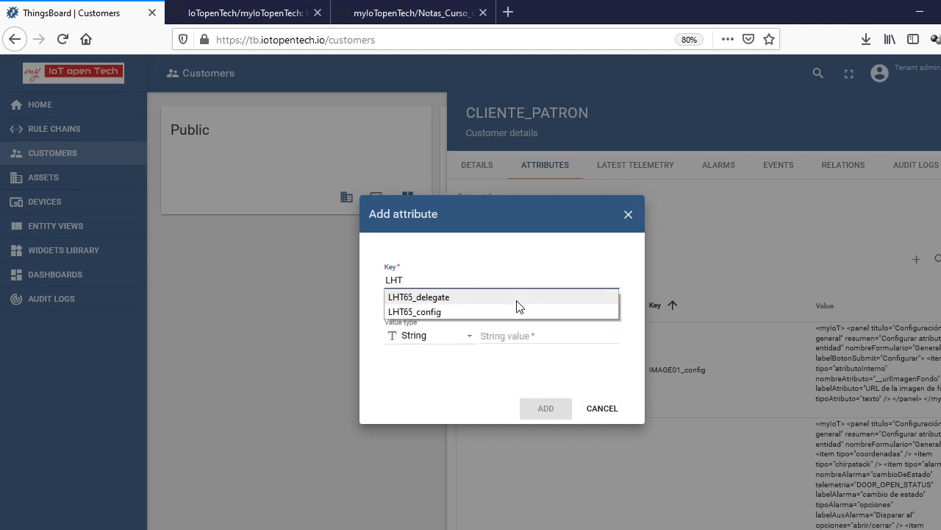
left_click(517, 301)
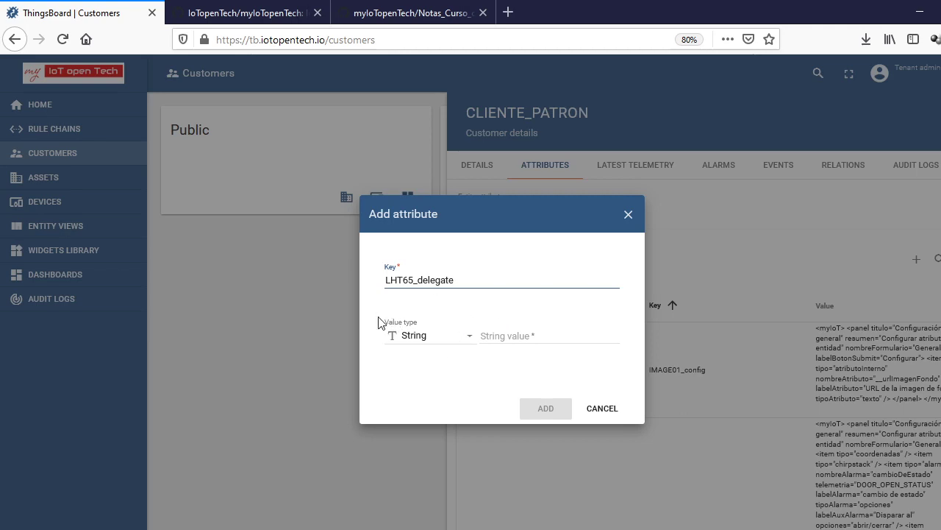
left_click(501, 335)
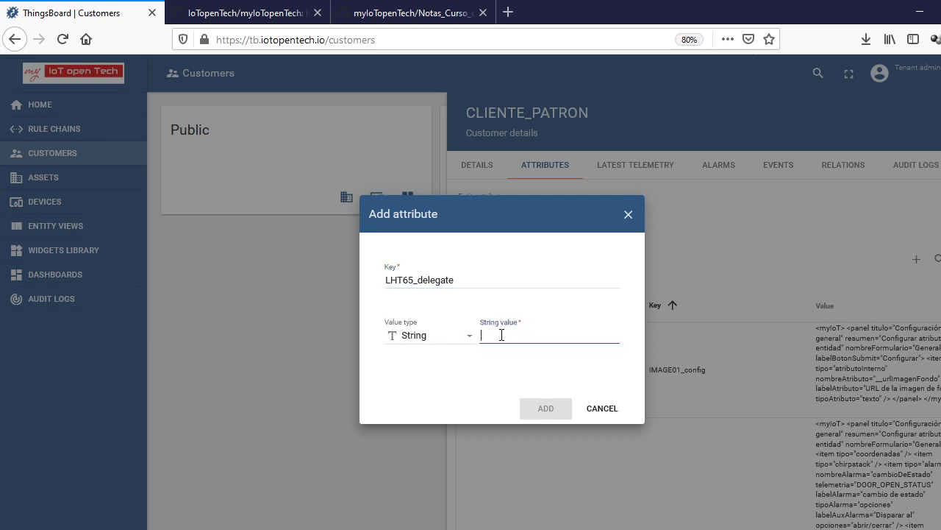
key("ctrl+v")
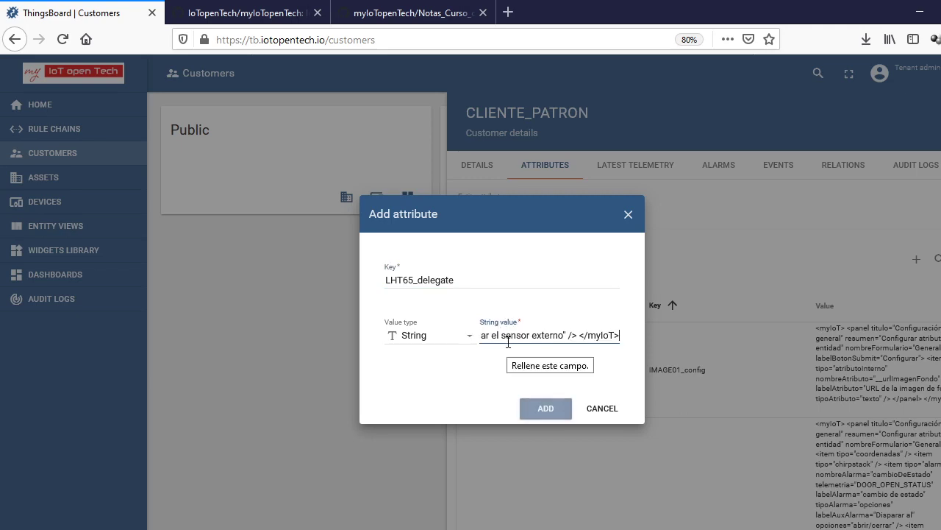
left_click(534, 411)
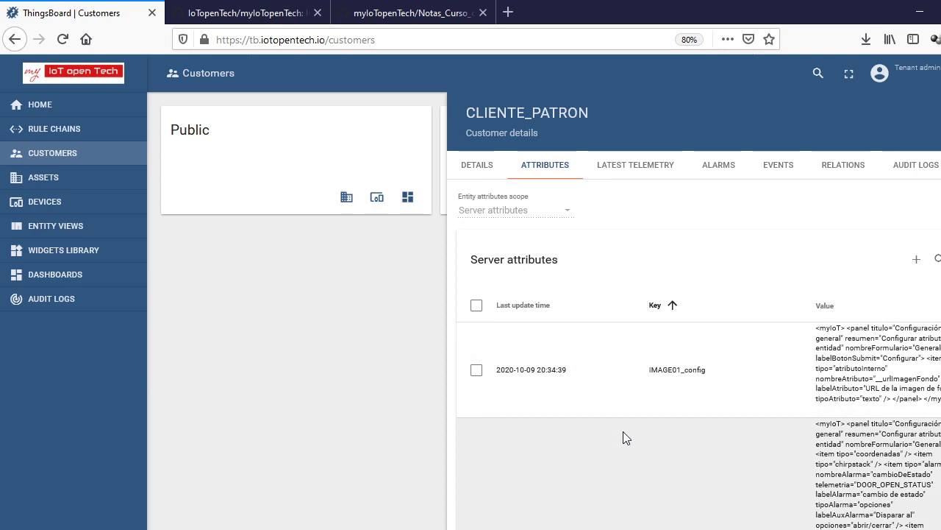
Switch back to the Word guide and continue reading from the LHT65 delegation XML
key("alt+Tab")
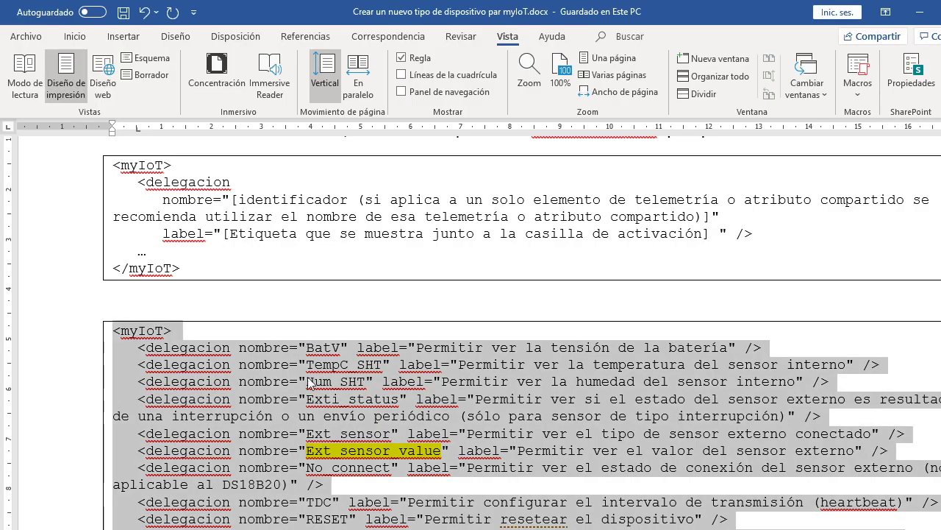
scroll(286, 332, "down", 2)
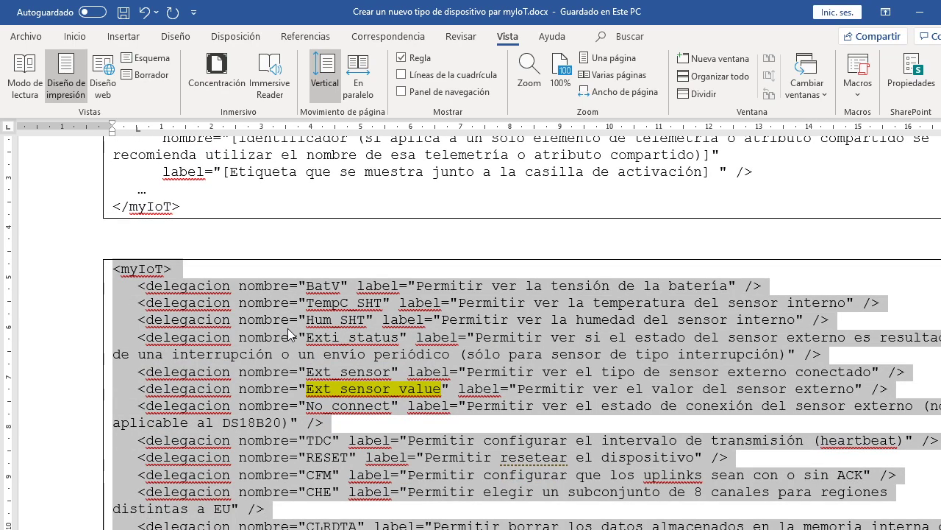
key("XF86AudioRaiseVolume")
key("XF86AudioRaiseVolume")
key("XF86AudioRaiseVolume")
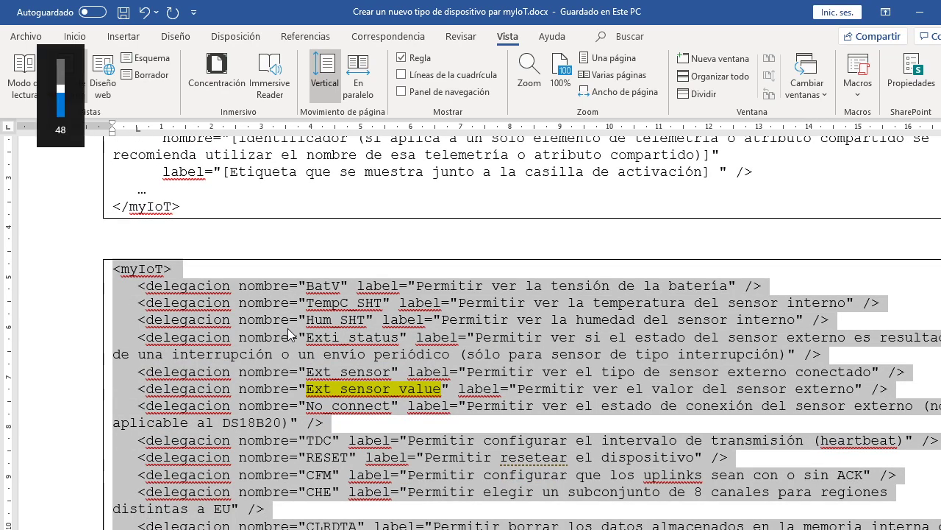
key("XF86AudioLowerVolume")
key("XF86AudioLowerVolume")
key("XF86AudioLowerVolume")
key("XF86AudioLowerVolume")
key("XF86AudioLowerVolume")
key("XF86AudioLowerVolume")
Review the LHT65 delegation XML in the guide and select the entire block from <myIoT> to </myIoT>
scroll(198, 329, "down", 5)
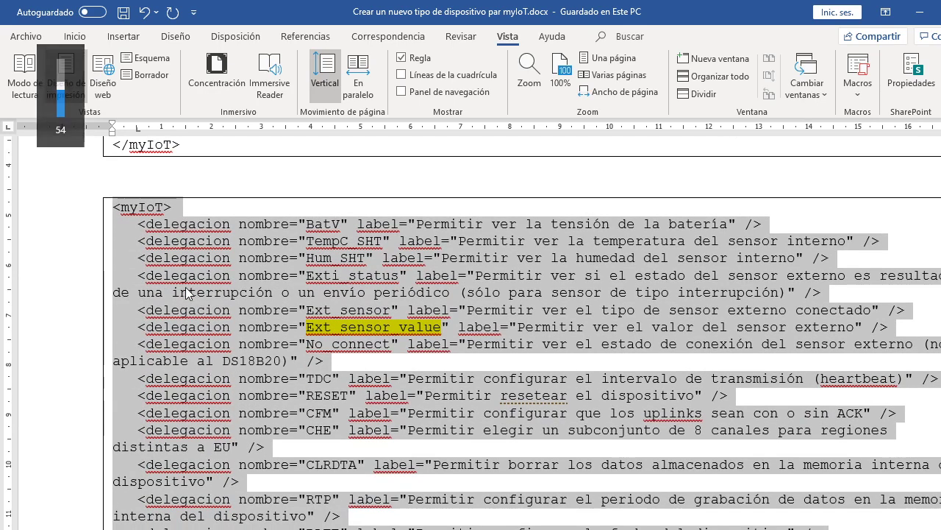
scroll(176, 279, "up", 4)
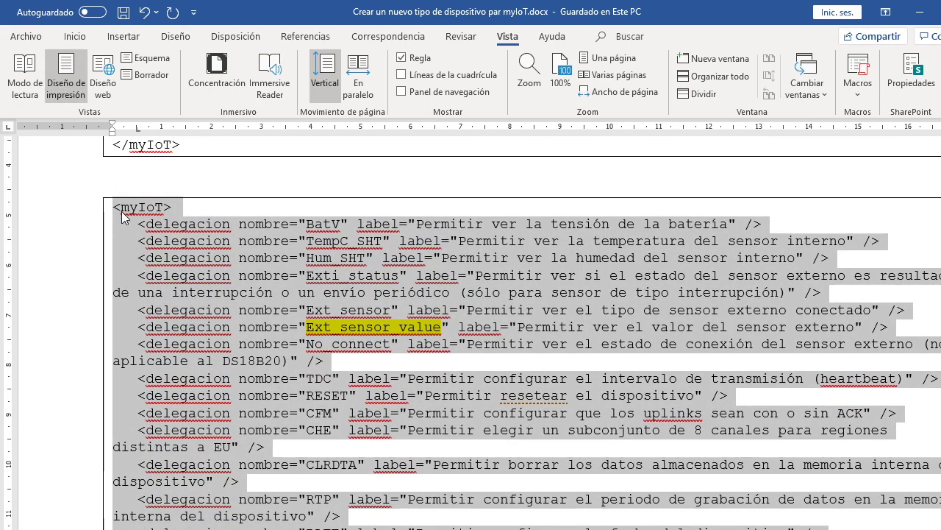
scroll(123, 214, "down", 2)
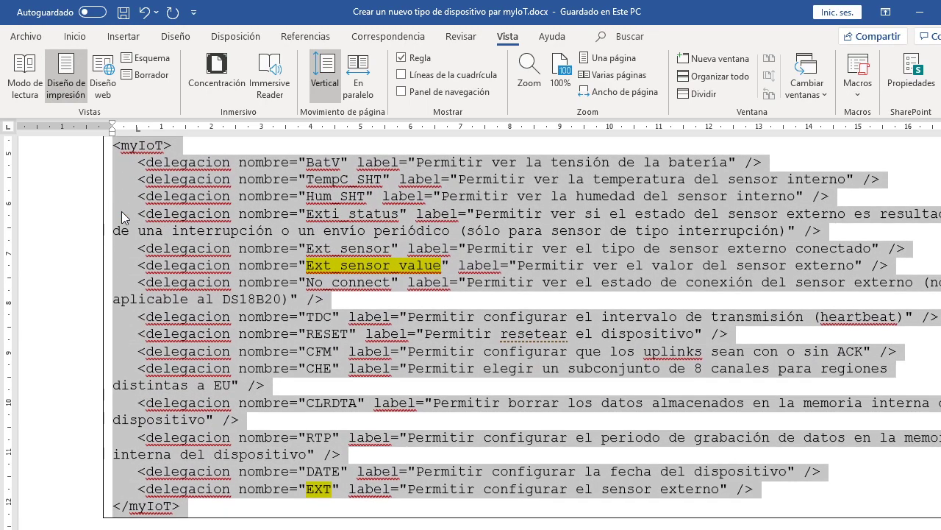
left_click(120, 147)
left_click_drag(189, 506, 114, 144)
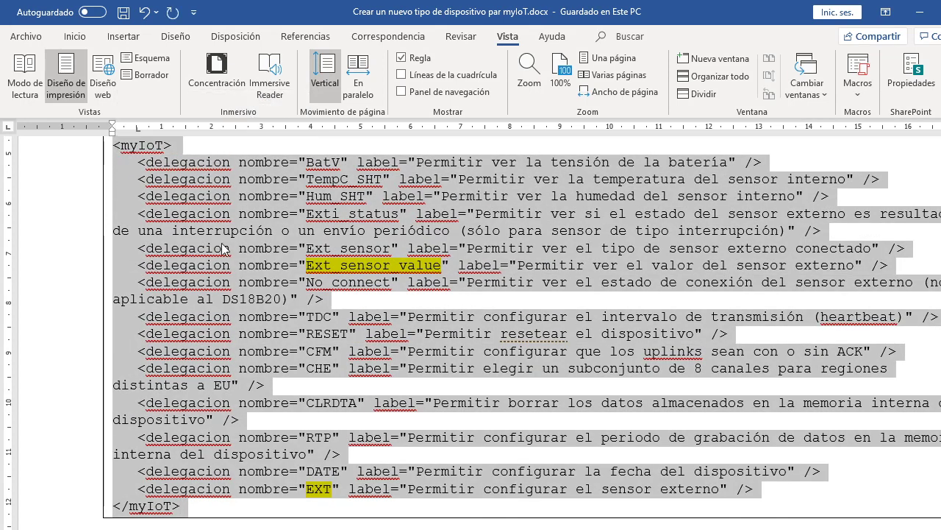
Switch back to ThingsBoard and reopen the server attributes of cliente_patron
key("alt+Tab")
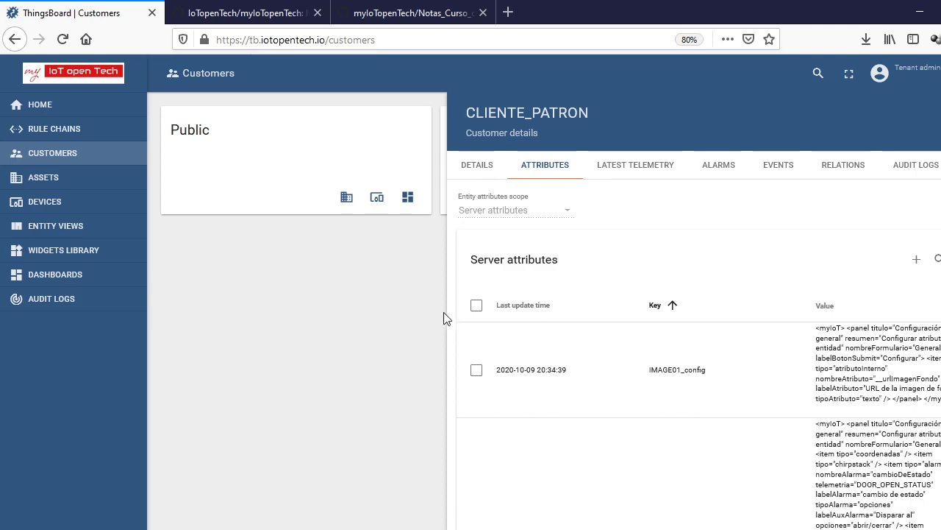
key("Escape")
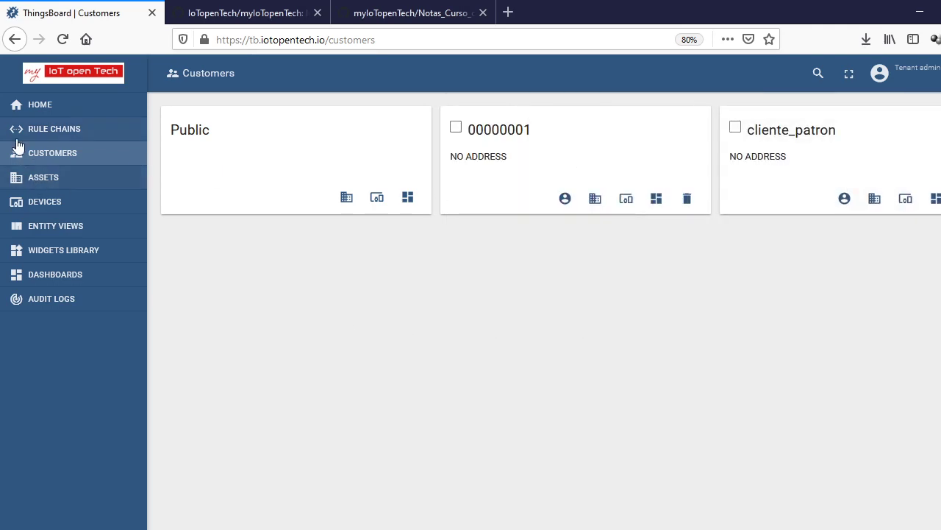
left_click(817, 143)
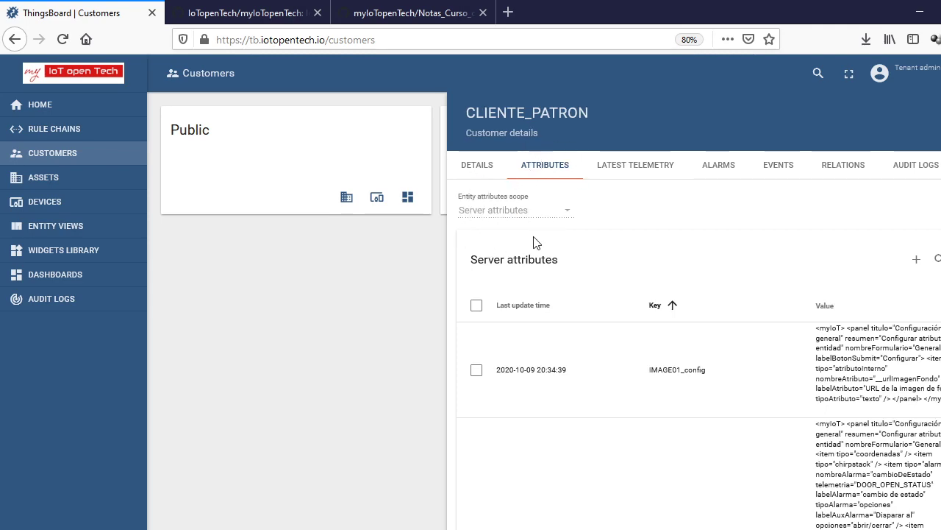
left_click(917, 259)
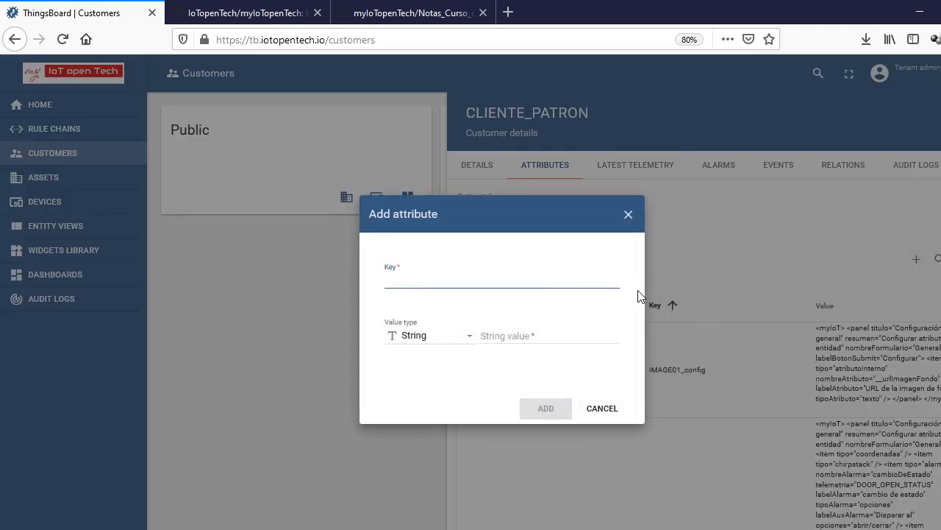
type("LHT")
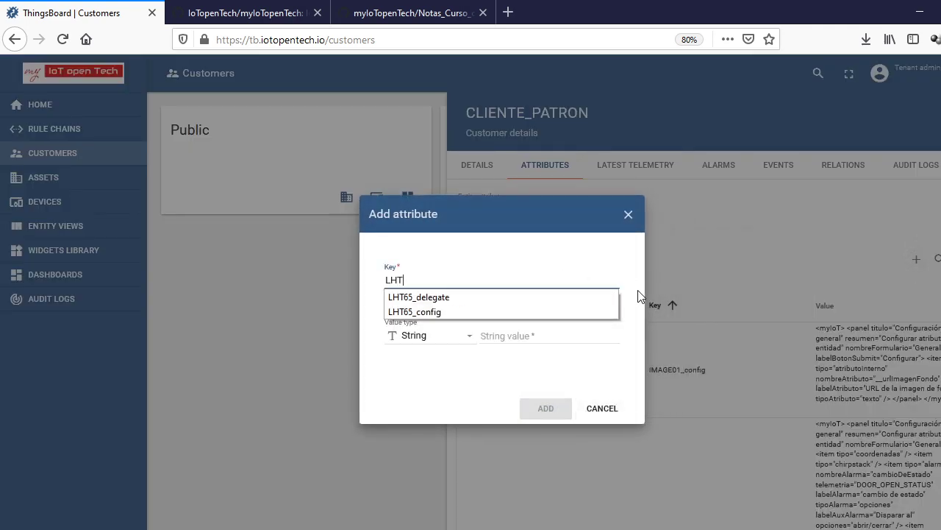
type("65")
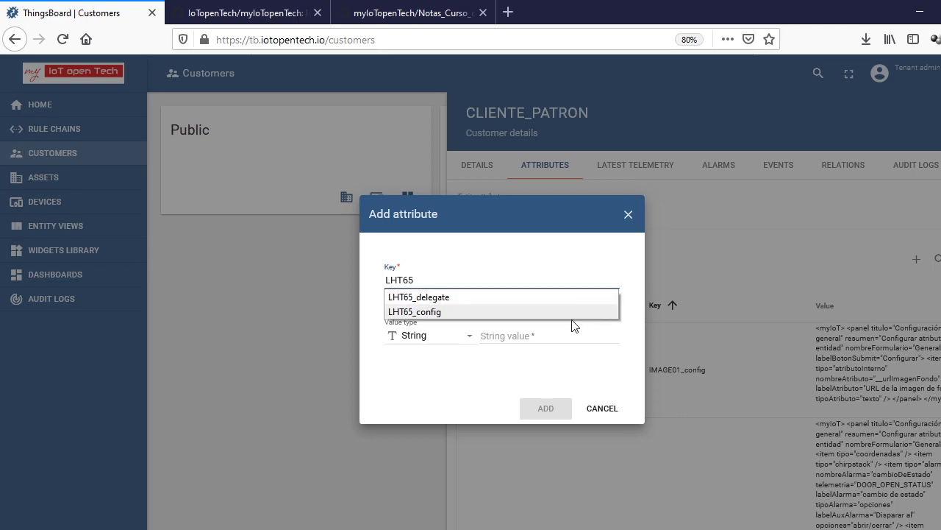
key("ctrl+plus")
key("ctrl+plus")
key("ctrl+plus")
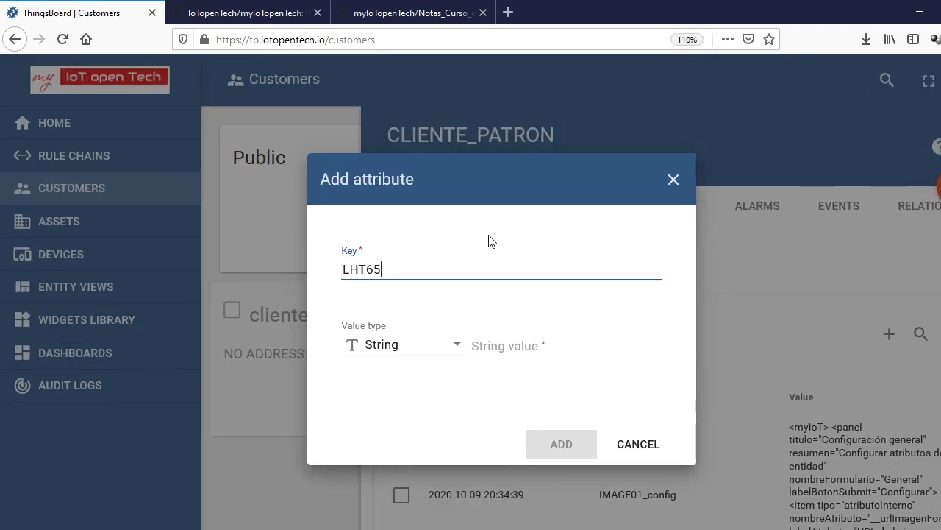
type("_dele")
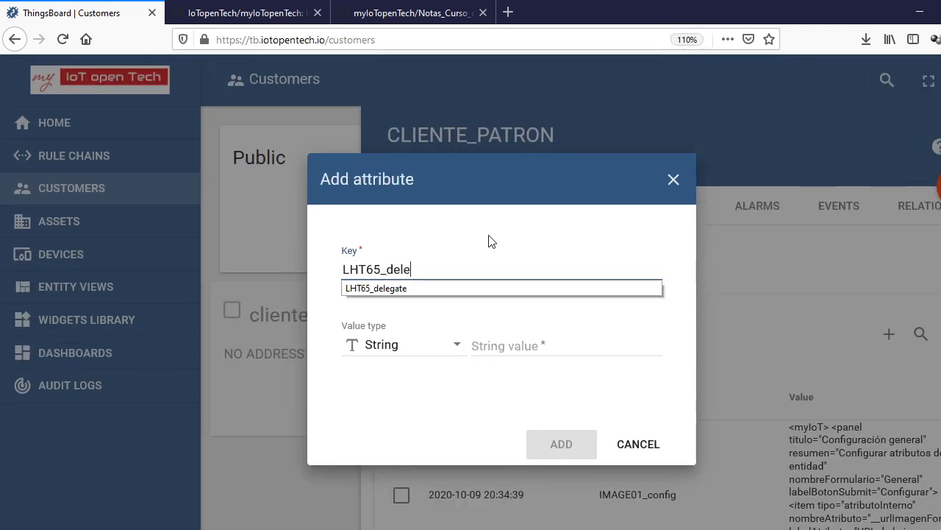
type("gate")
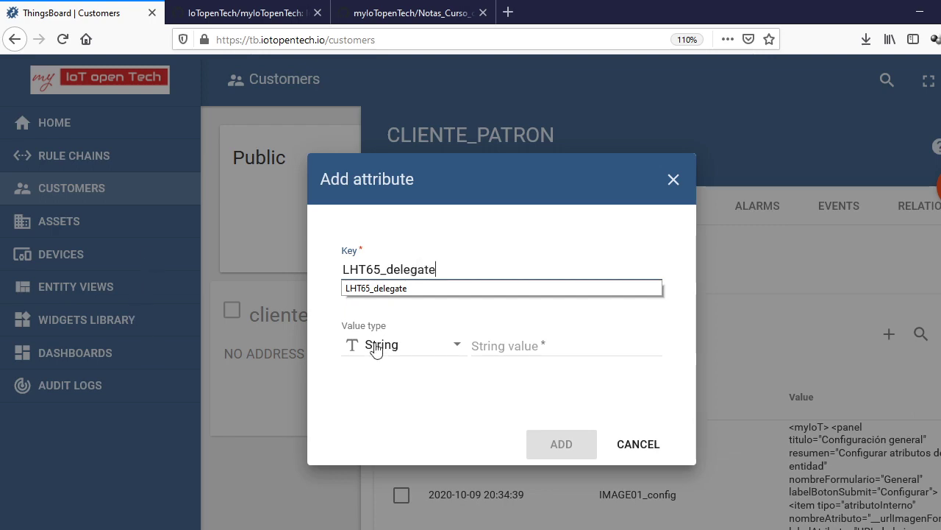
left_click(482, 344)
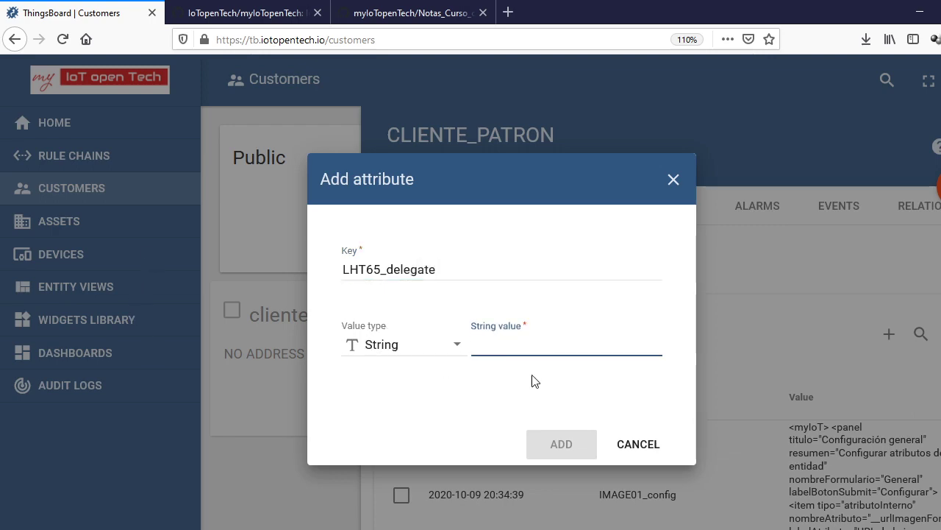
key("ctrl+v")
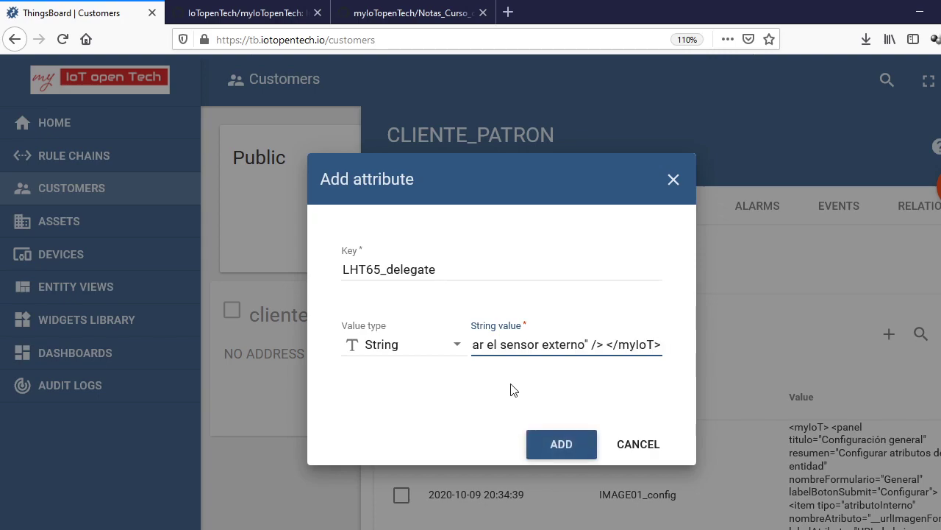
left_click(540, 451)
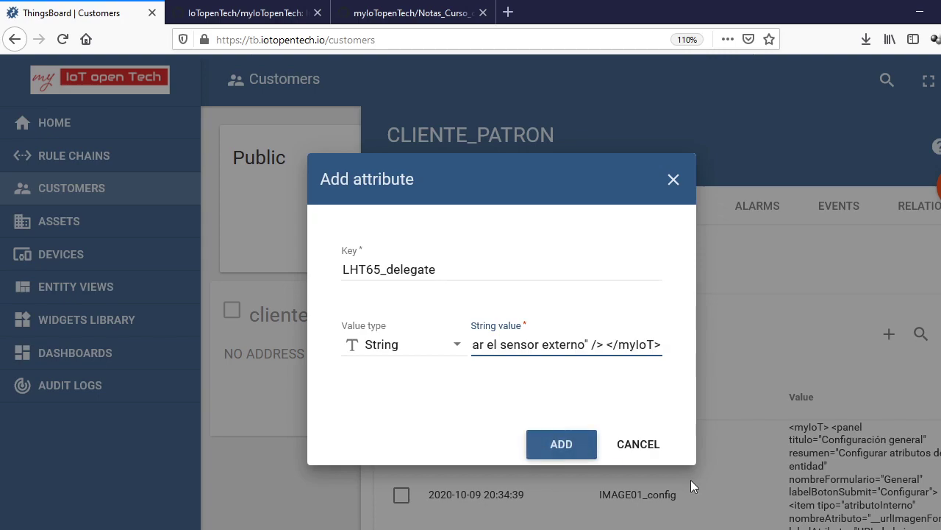
left_click(635, 446)
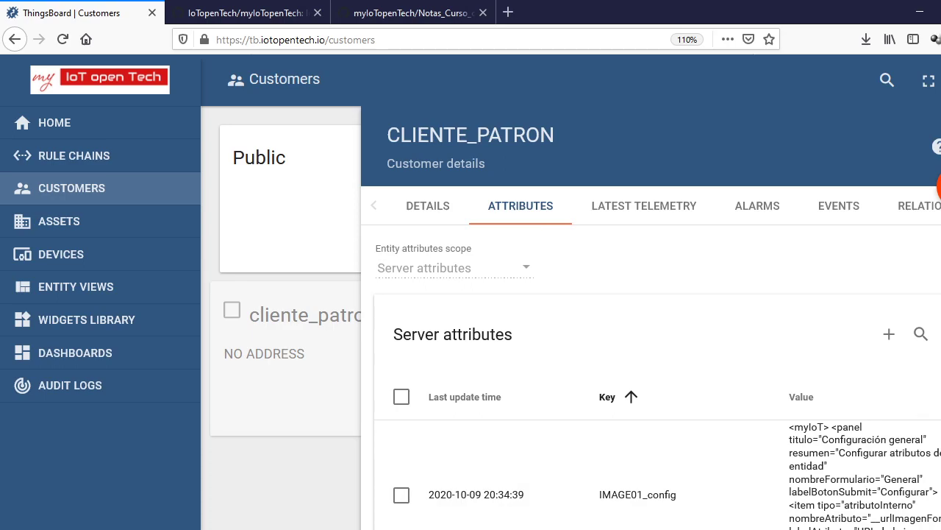
Close cliente_patron, open the numbered customer's details and search its server attributes for "tipo"
key("Escape")
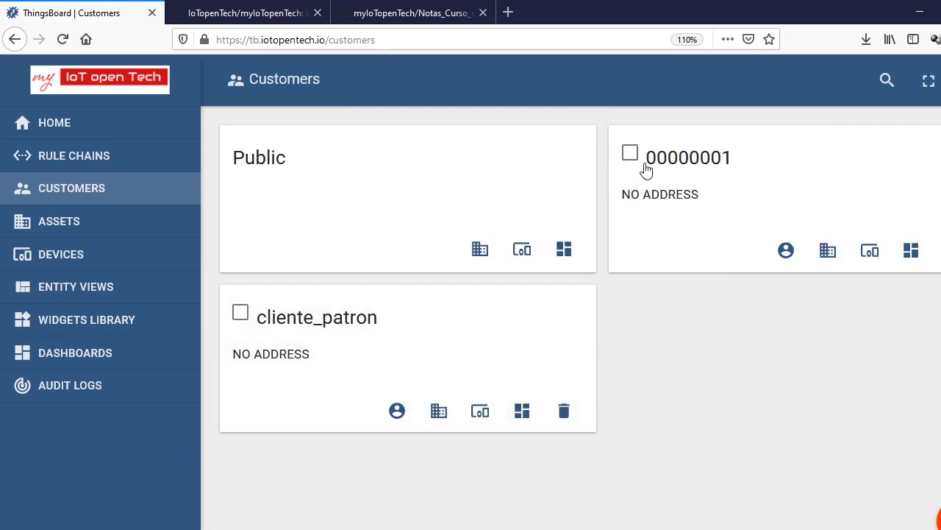
left_click(673, 166)
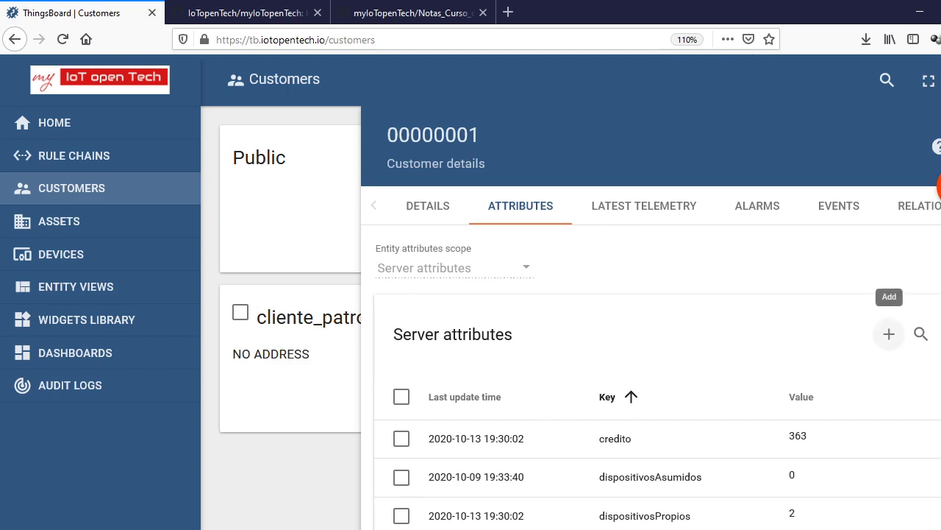
left_click(920, 335)
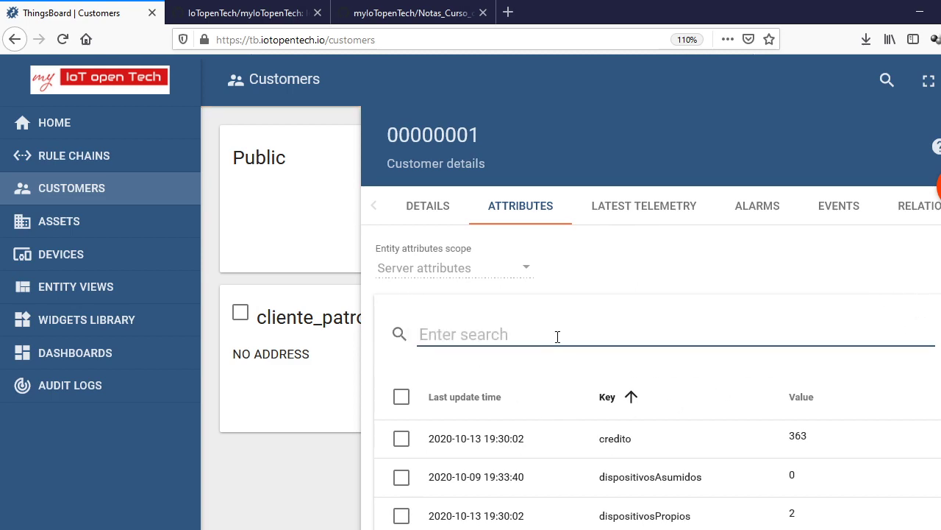
type("tipo")
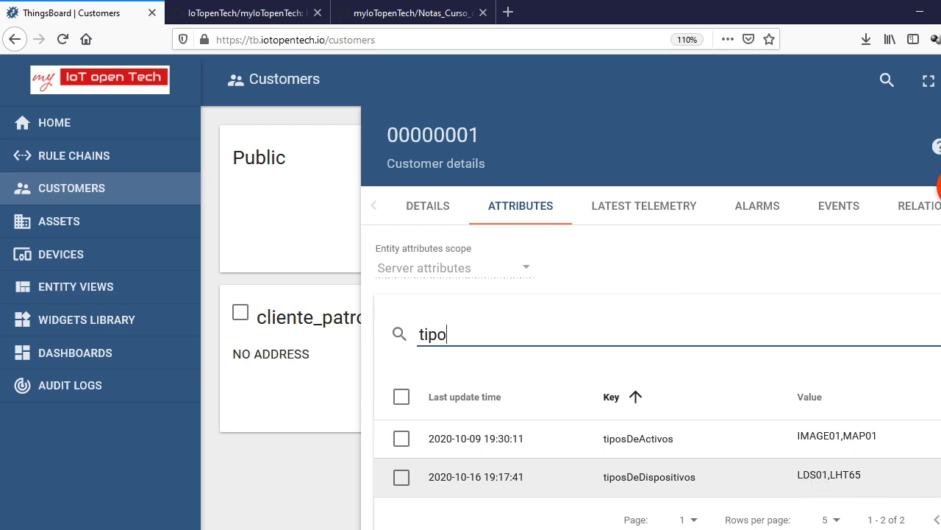
Re-enter LHT65 after LDS01 in the tiposDeDispositivos attribute and save its value as LDS01,LHT65
left_click(846, 474)
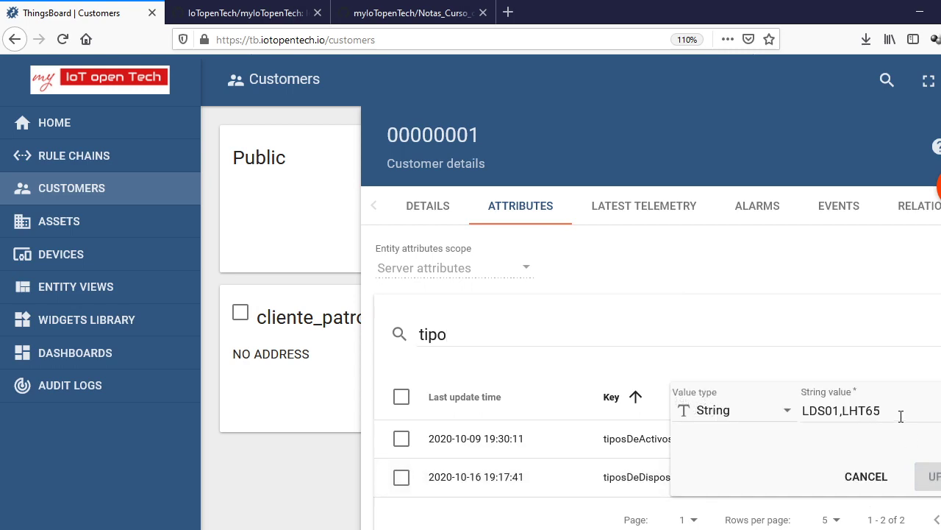
left_click_drag(900, 414, 849, 413)
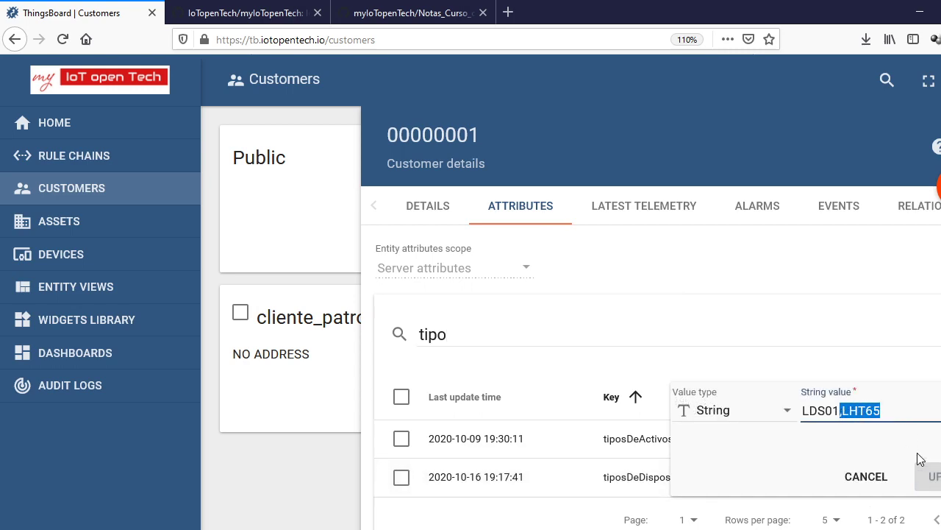
key("BackSpace")
key("BackSpace")
type("LHT65")
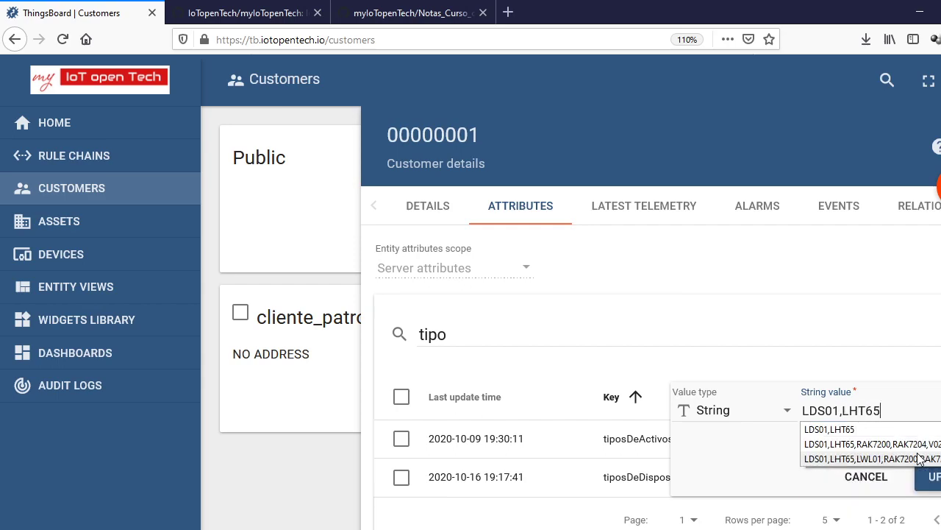
left_click(754, 481)
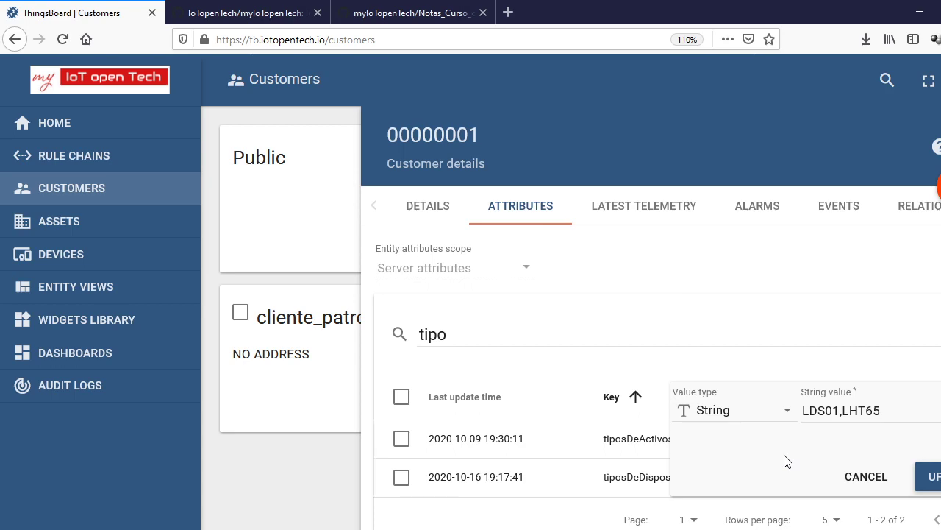
left_click(928, 476)
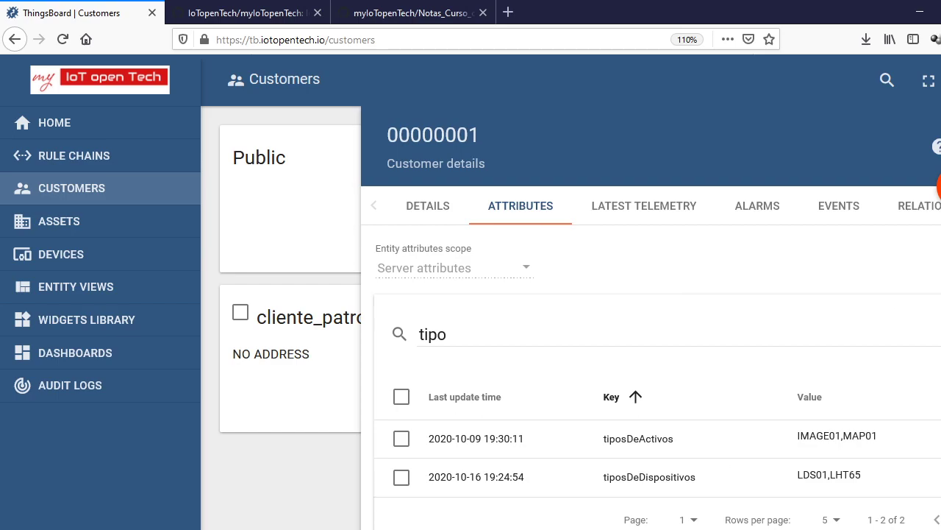
Close the numbered customer's details, open cliente_patron and search its server attributes for LHT65_delegate
key("Escape")
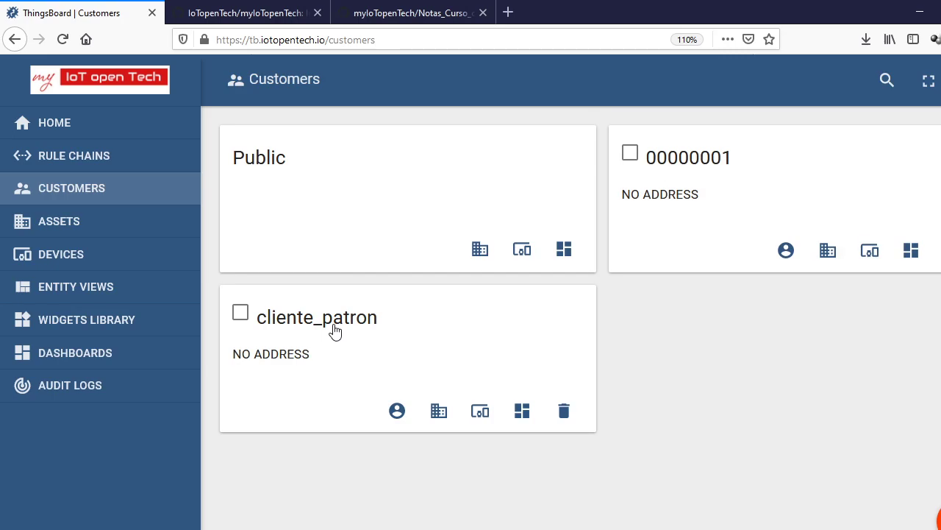
double_click(335, 331)
key("Escape")
left_click(359, 324)
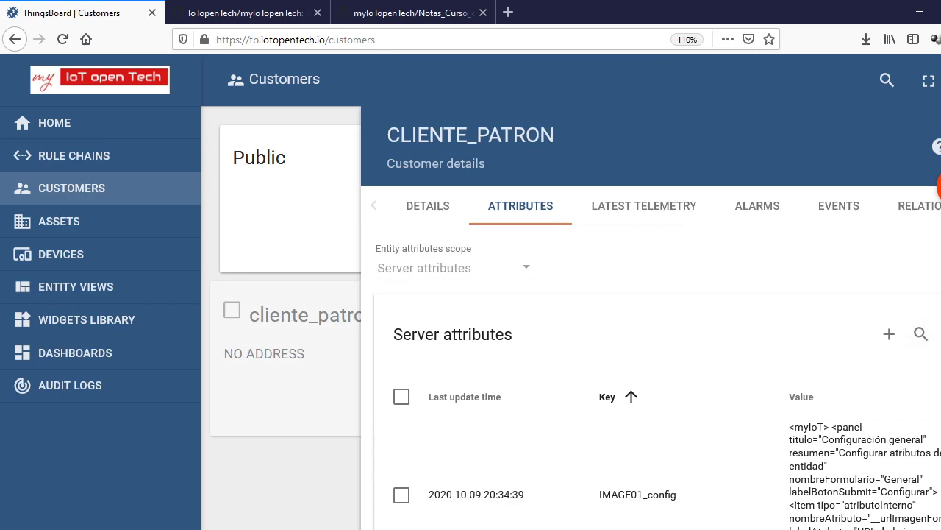
left_click(903, 337)
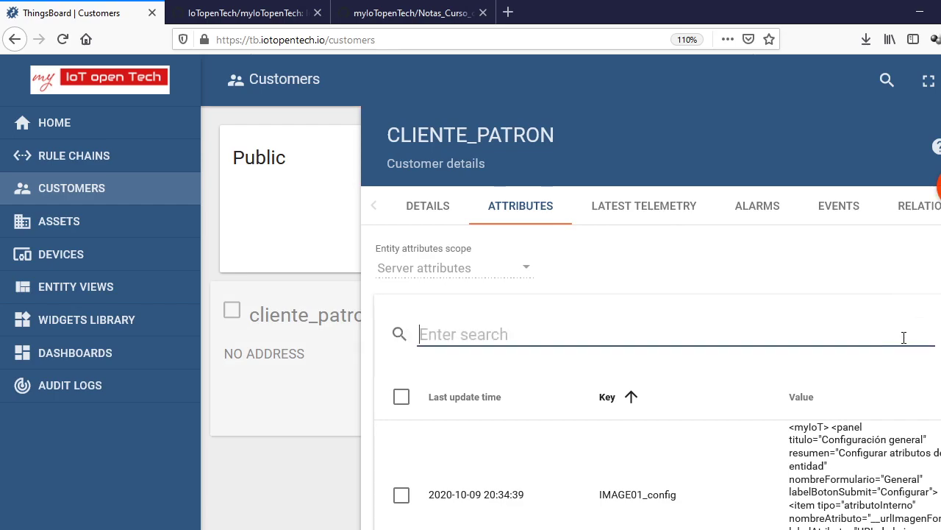
type("LHT")
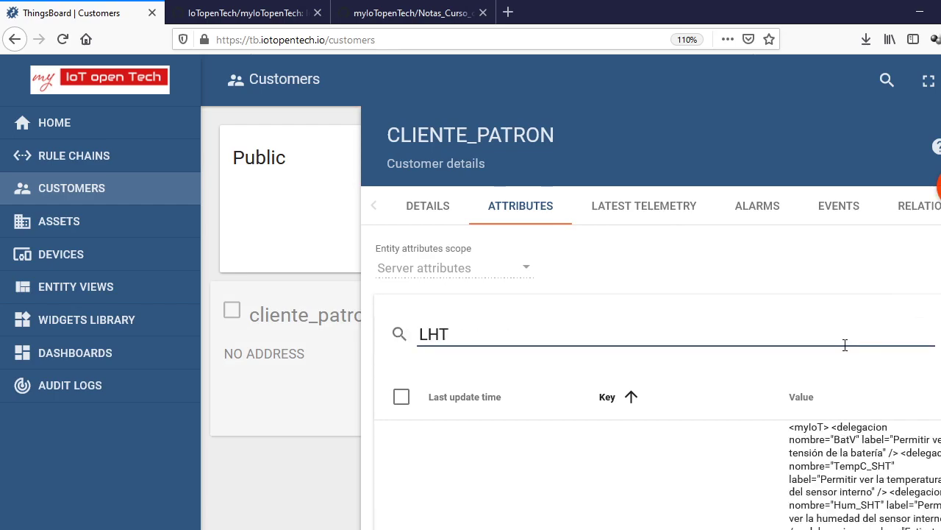
type("65_delega")
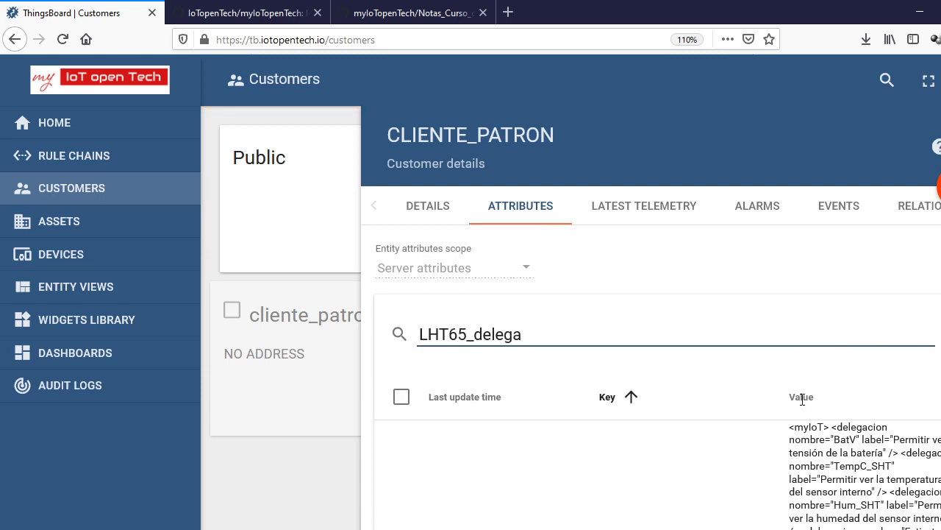
type("te")
Examine the XML stored in the LHT65_delegate attribute and open its value for editing
scroll(802, 399, "down", 5)
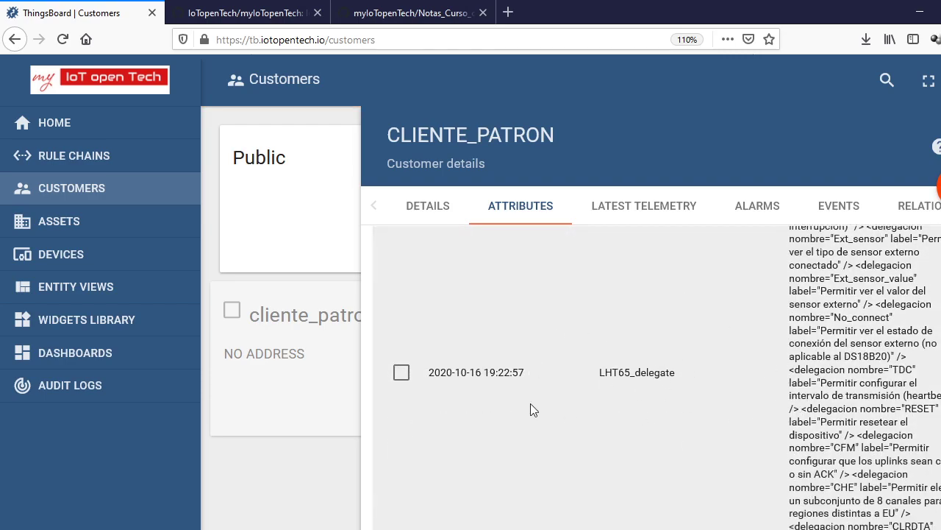
scroll(753, 434, "up", 5)
scroll(753, 434, "down", 4)
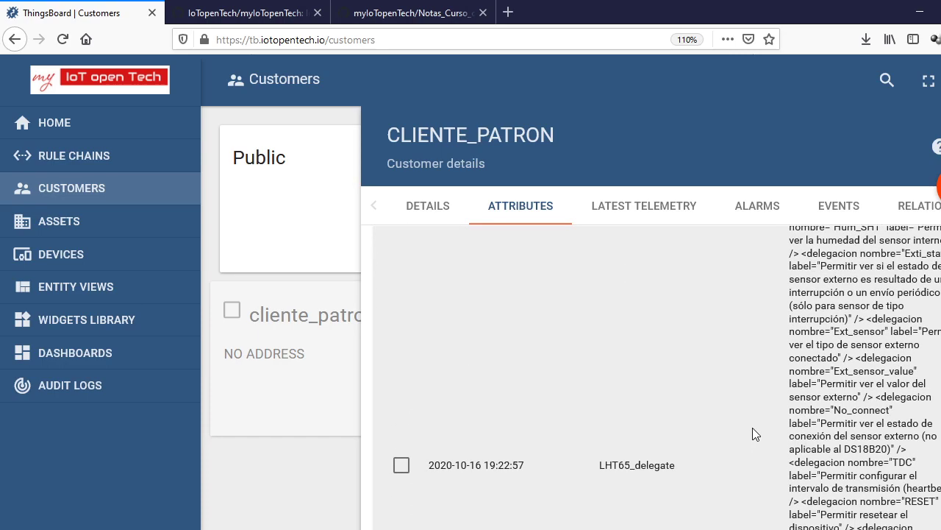
scroll(752, 434, "up", 2)
scroll(753, 427, "down", 3)
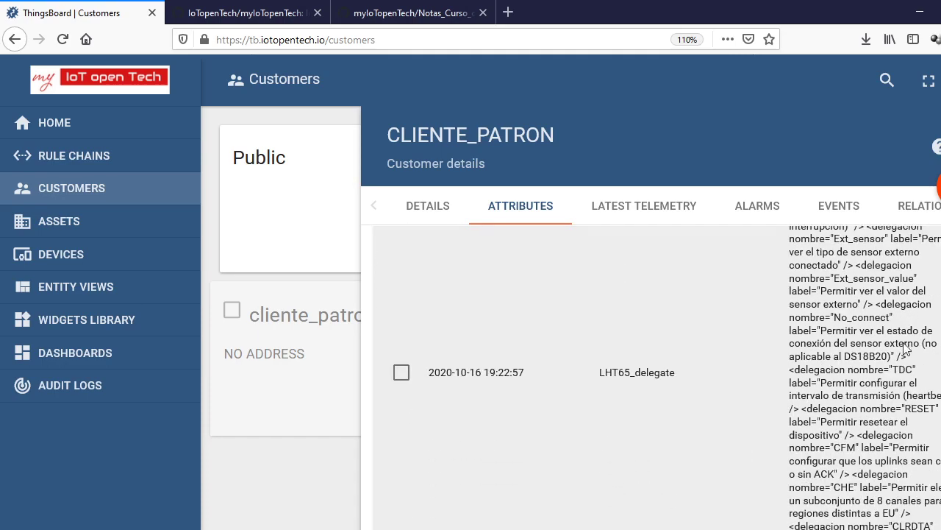
left_click(870, 455)
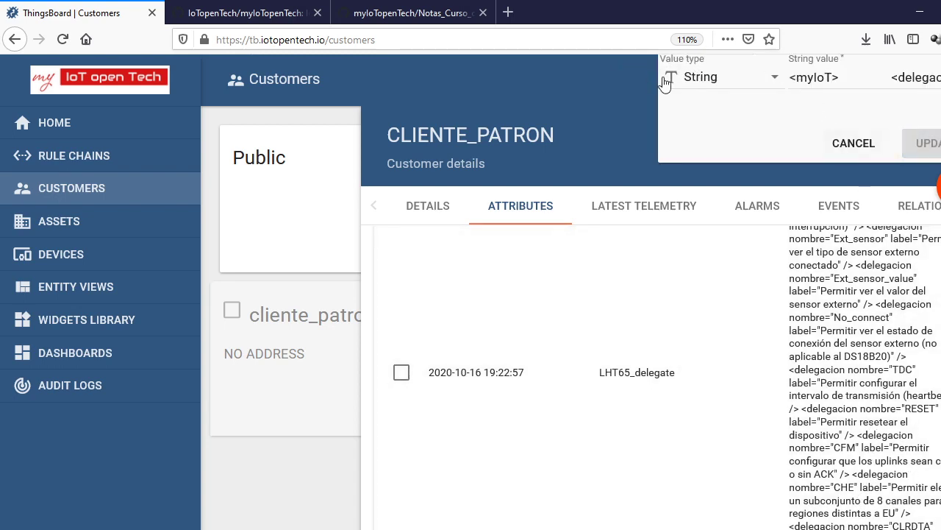
Cancel editing of the LHT65_delegate value, review its XML to the end and close the cliente_patron details
left_click(717, 327)
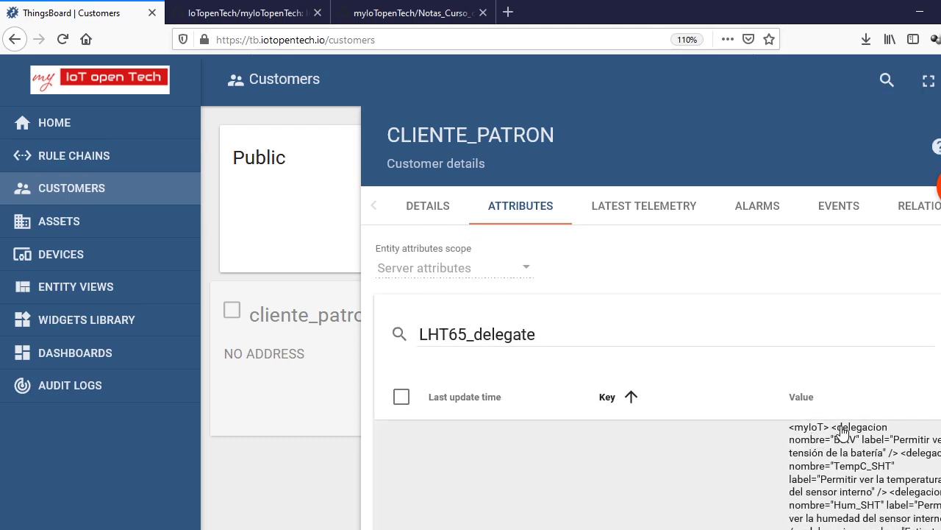
left_click(844, 432)
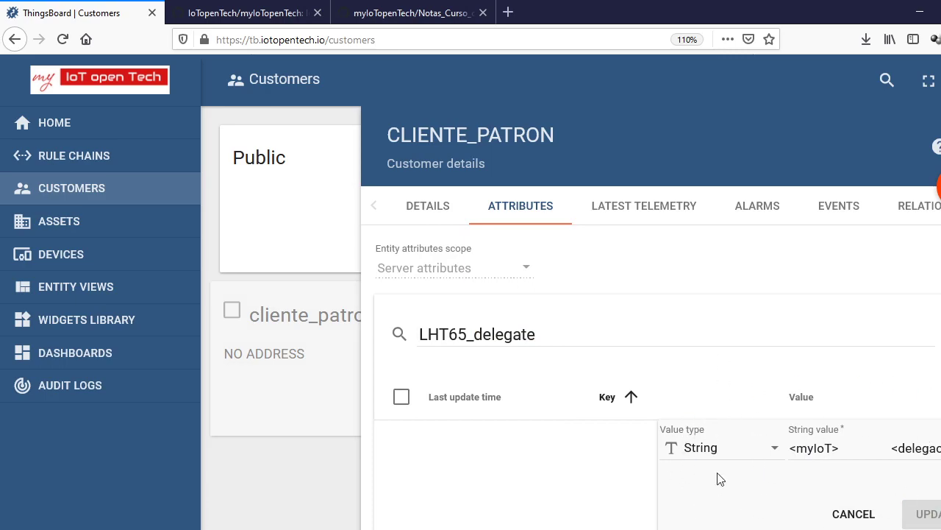
left_click(592, 485)
scroll(593, 442, "down", 5)
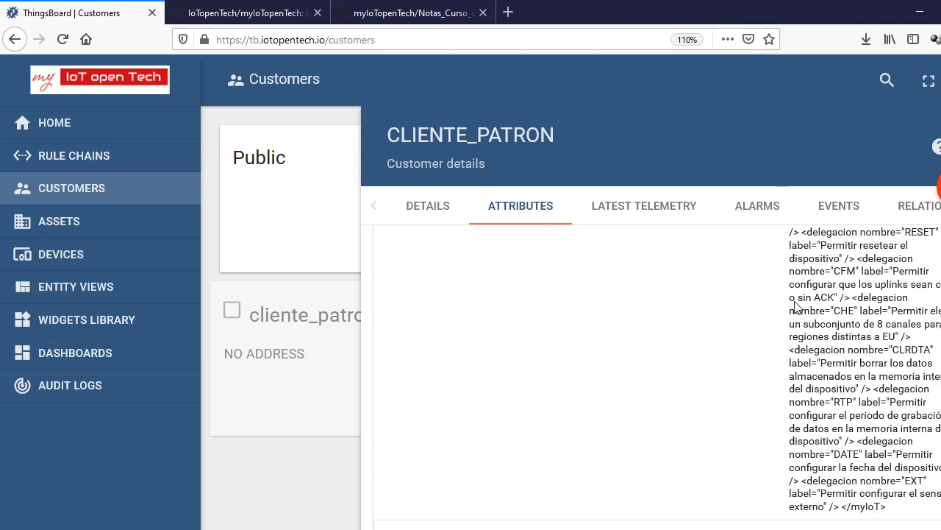
key("Escape")
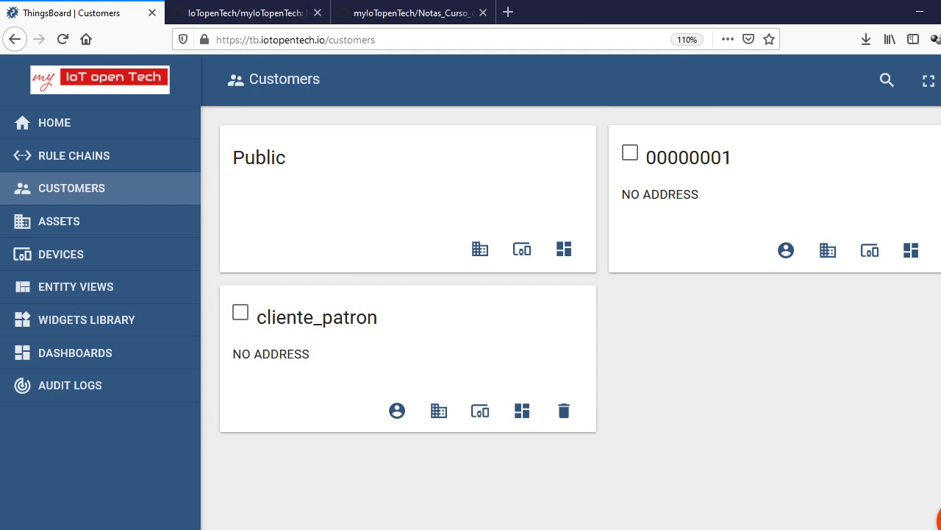
Open the numbered customer's details and look through its list of server attributes
key("alt+Tab")
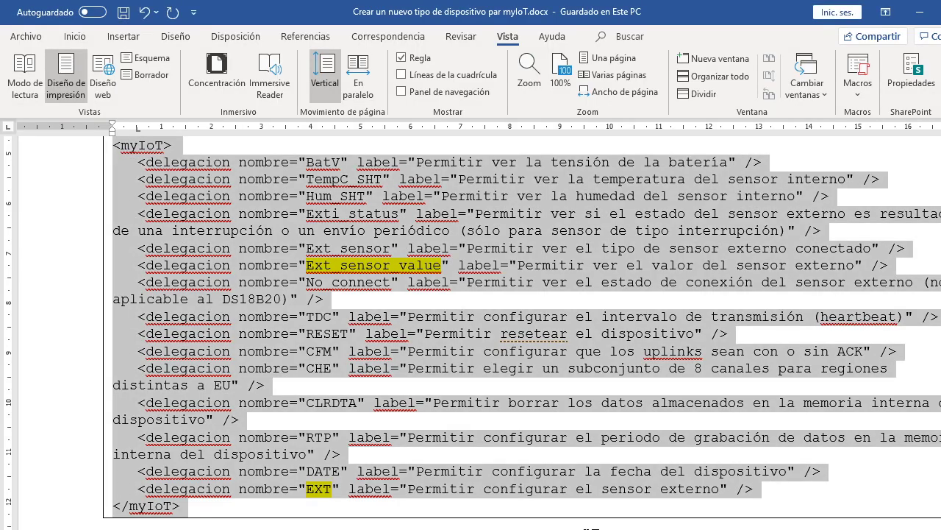
key("alt+Tab")
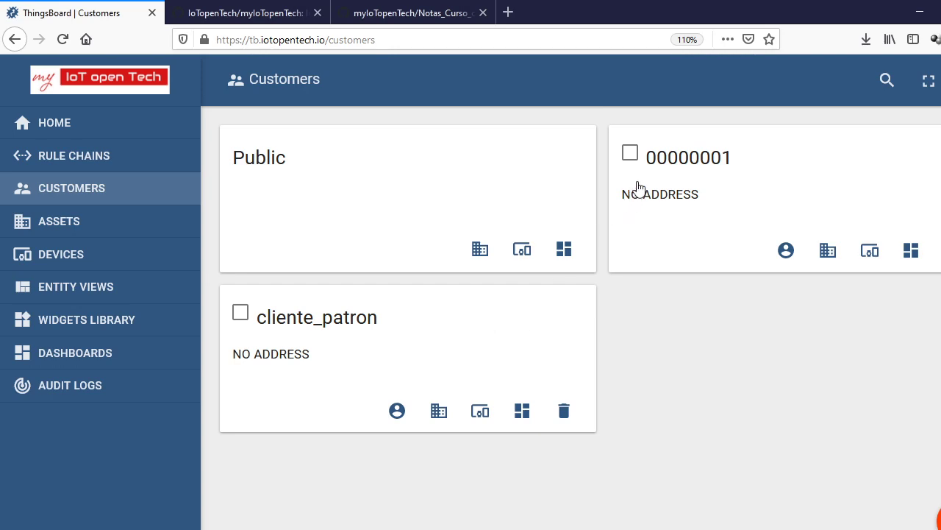
left_click(686, 165)
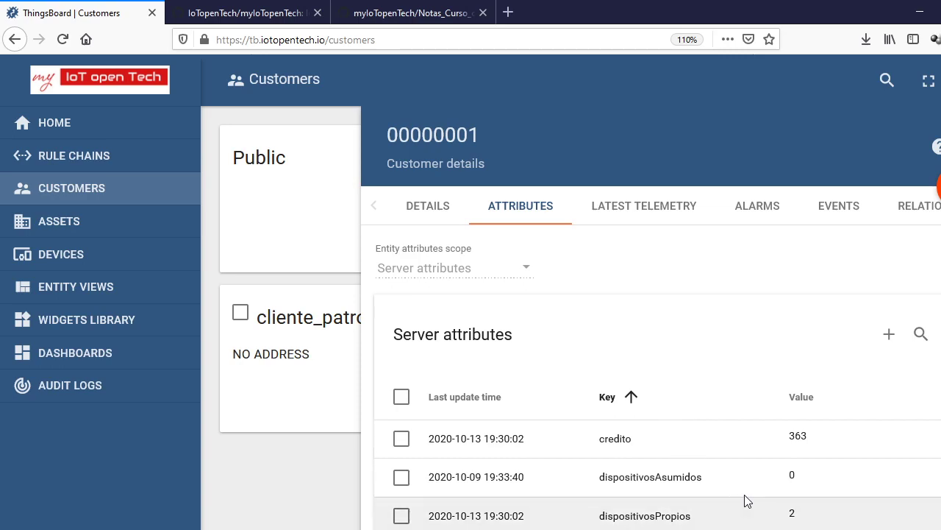
scroll(756, 523, "down", 3)
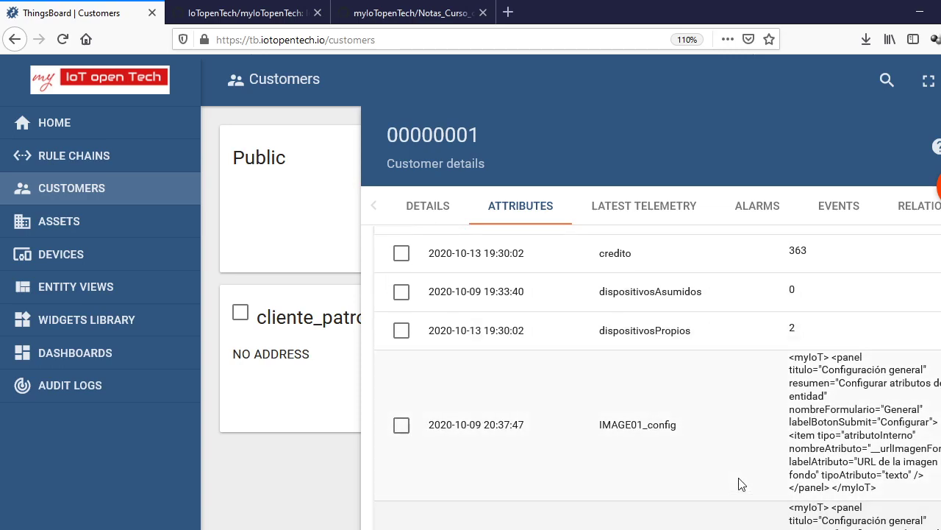
scroll(727, 446, "down", 10)
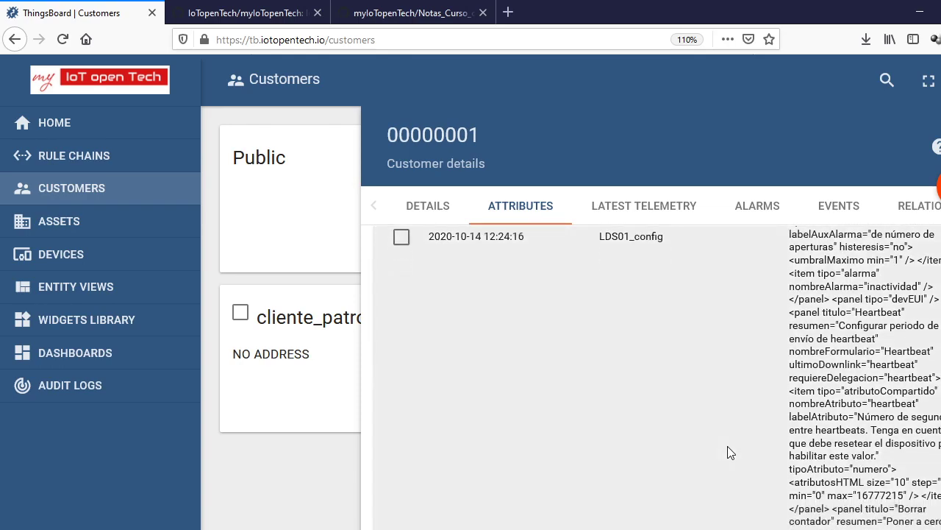
scroll(728, 445, "up", 12)
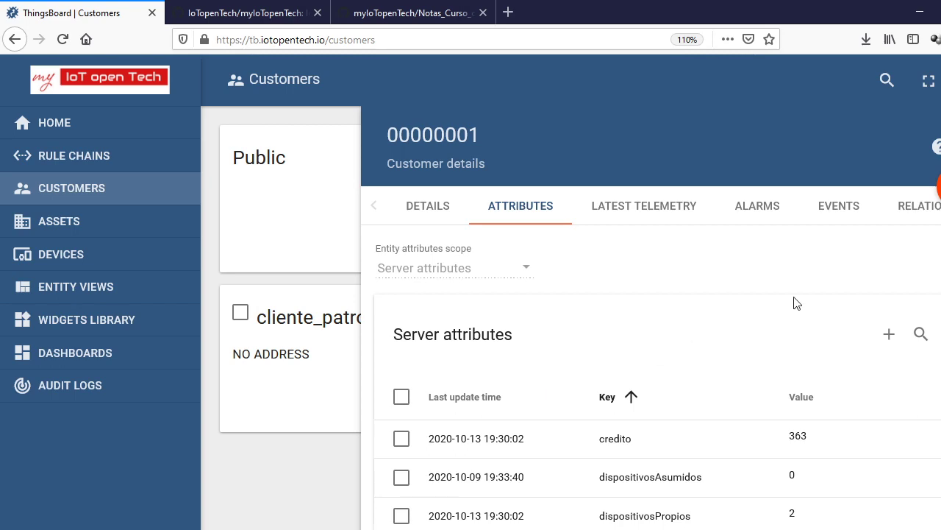
left_click(890, 336)
left_click(385, 271)
type("tip")
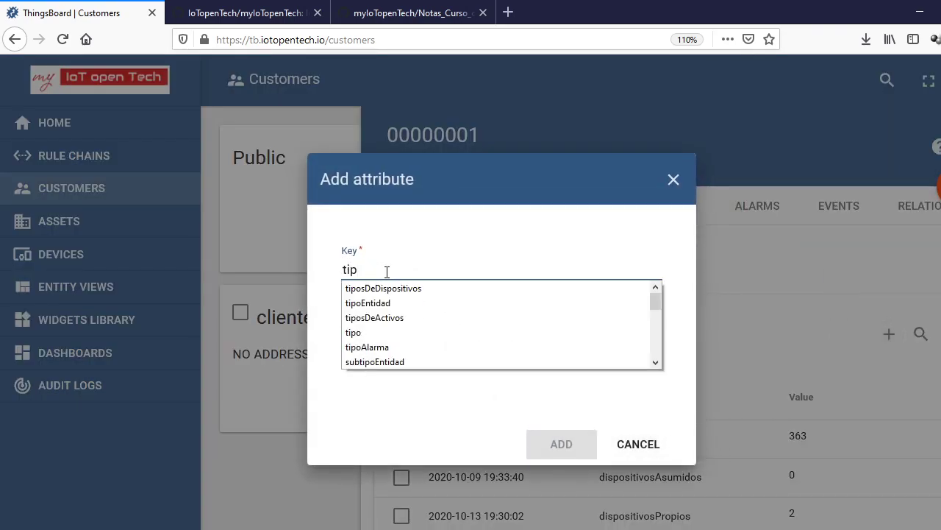
type("osDeDisp")
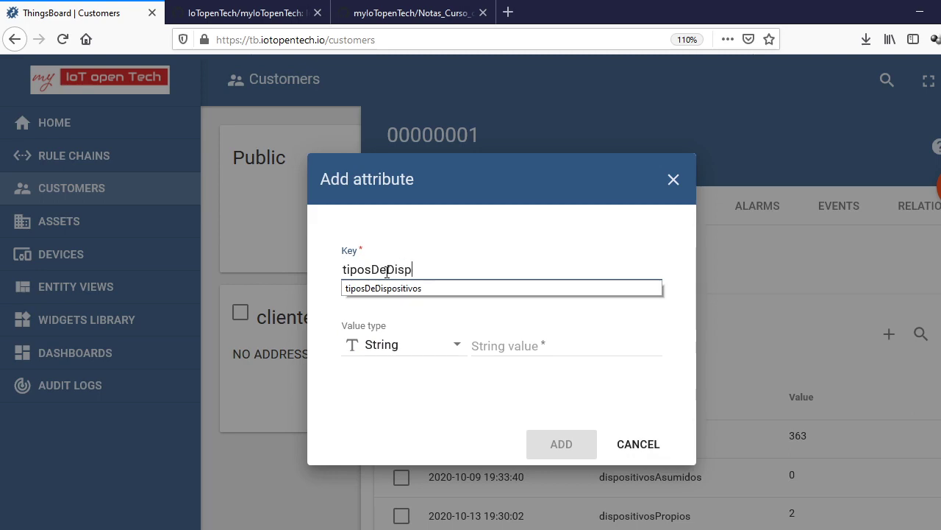
type("ositivos")
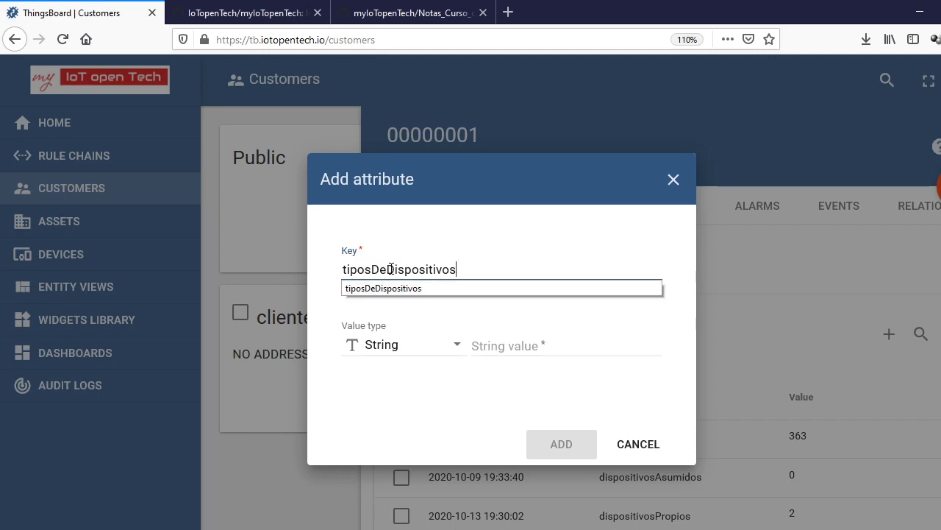
key("Escape")
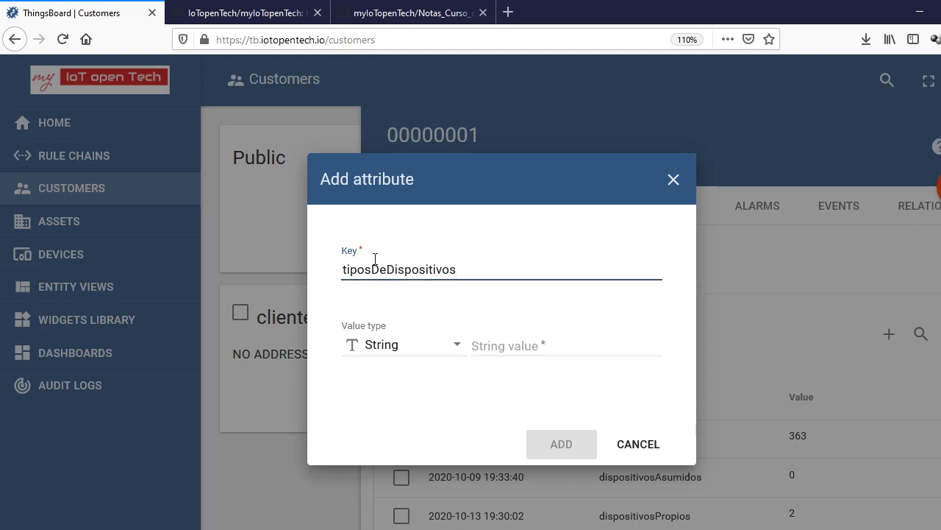
left_click(550, 346)
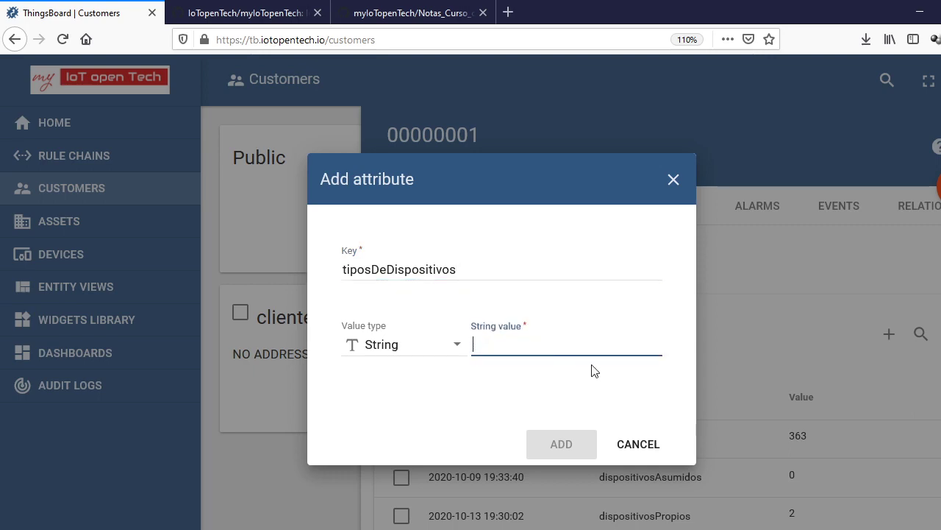
type("LDS01")
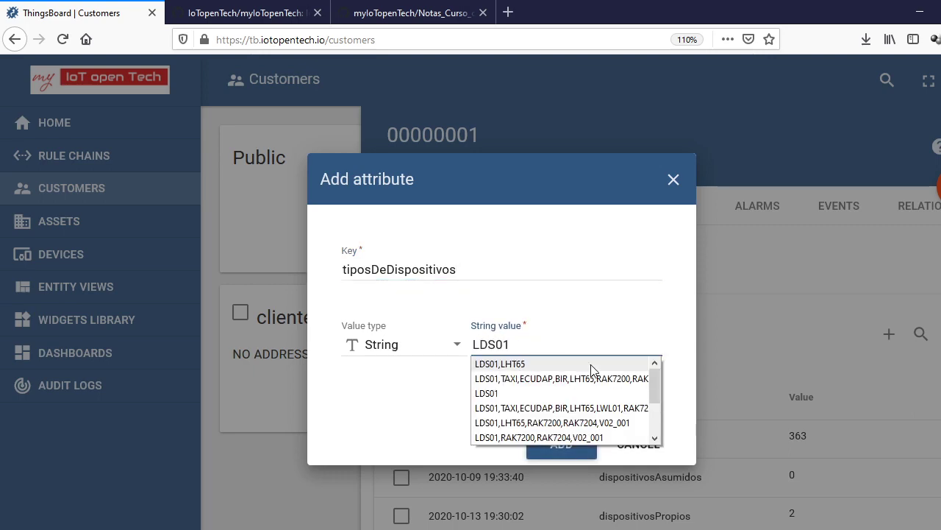
type(",LHT65")
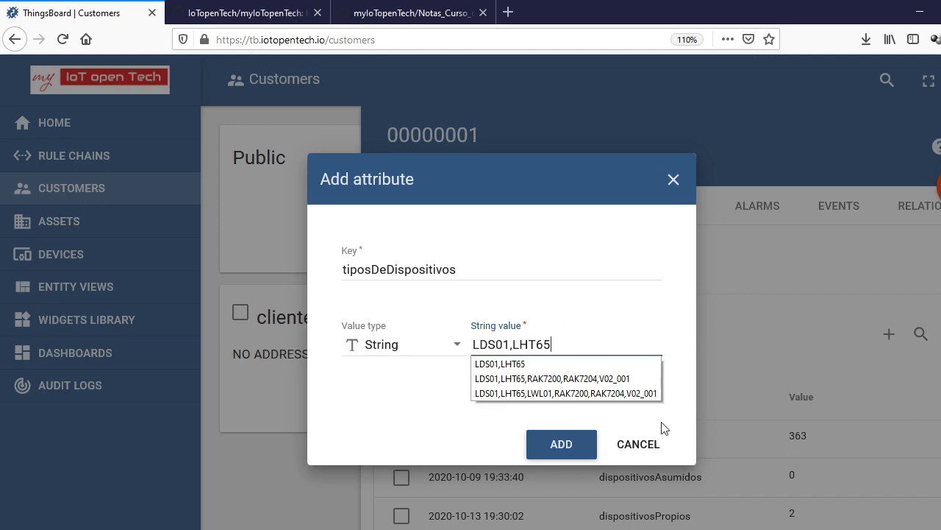
left_click(637, 444)
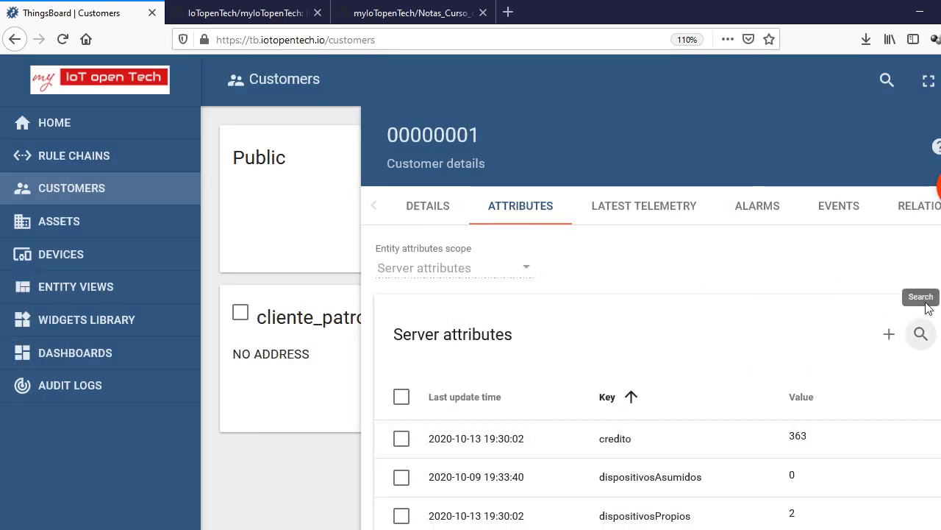
Look up the tiposDeDispositivos entry in the numbered customer's server attributes and filter the list by "tipos"
scroll(712, 471, "down", 3)
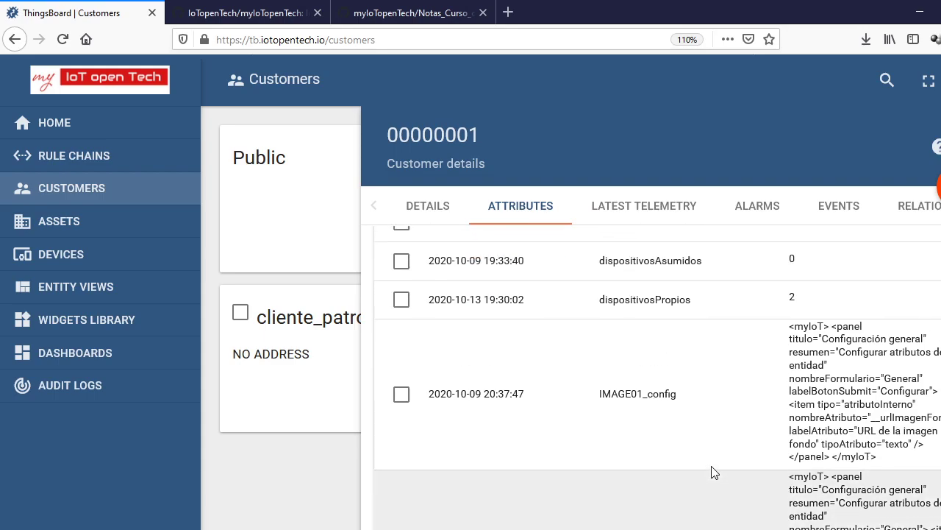
scroll(721, 385, "down", 8)
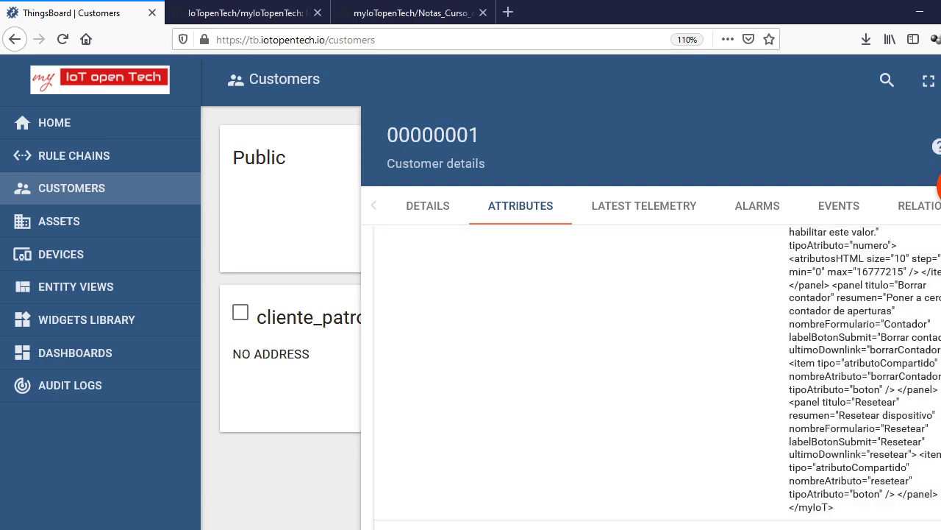
scroll(853, 503, "down", 4)
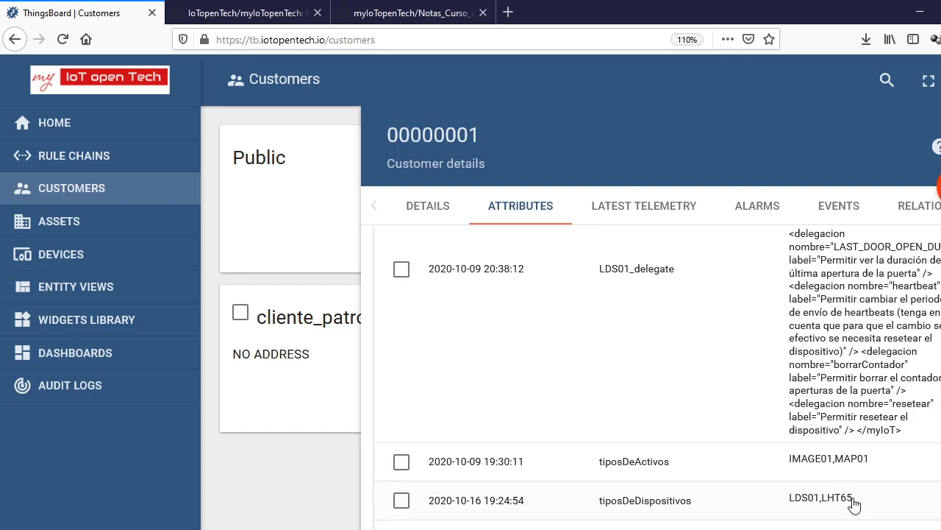
scroll(853, 503, "up", 15)
left_click(919, 333)
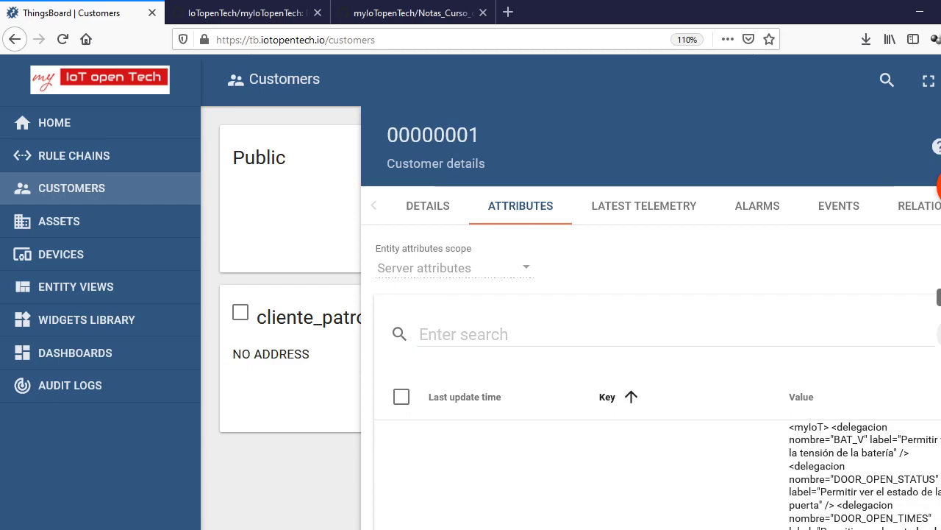
left_click(933, 333)
left_click(918, 336)
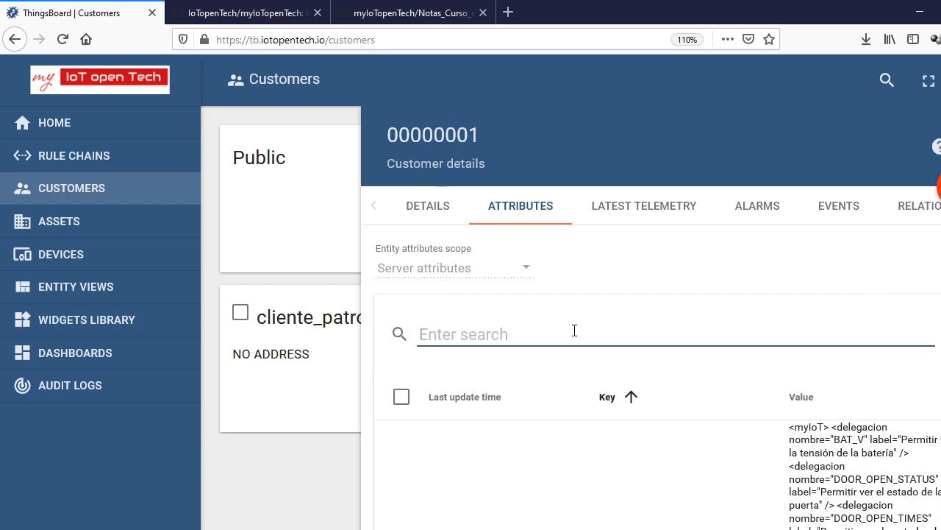
type("tipos")
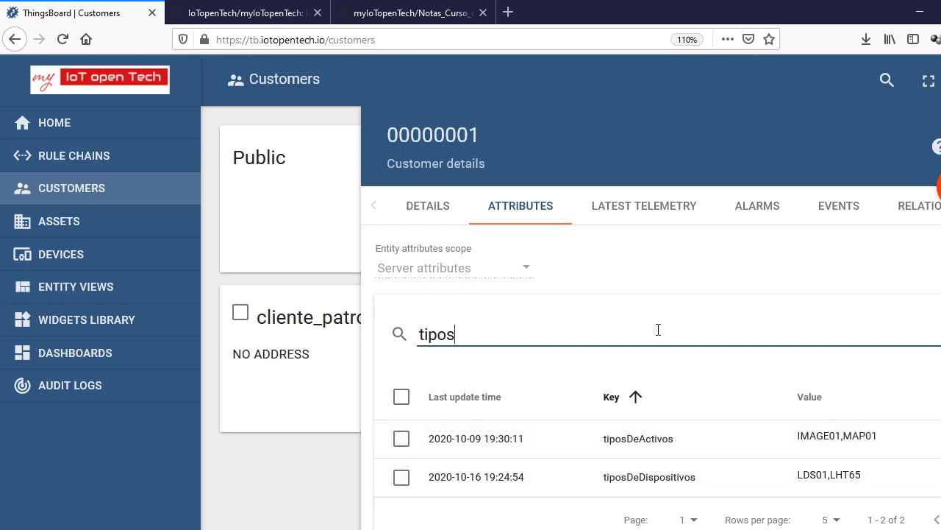
Switch to the Word guide and compare the delegation XML with the example image of the LHT65_subordinado delegation options
key("alt+Tab")
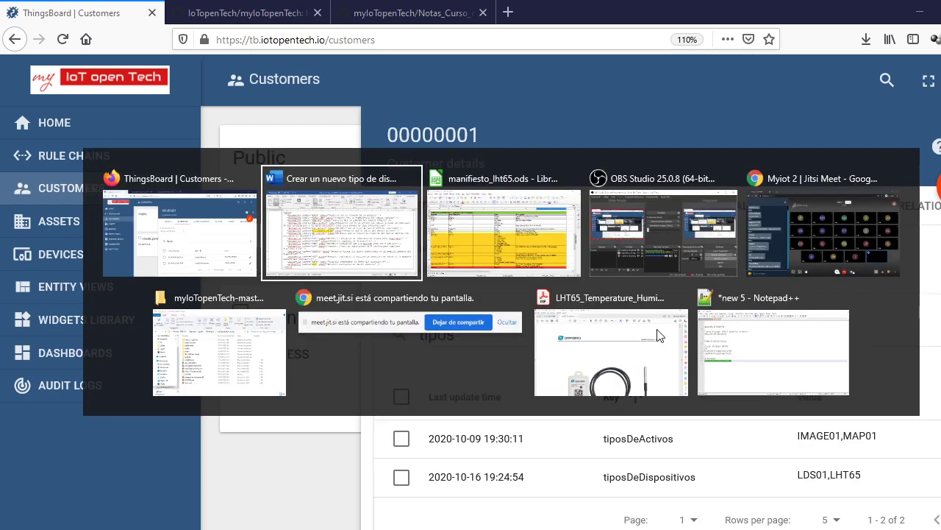
scroll(619, 299, "down", 7)
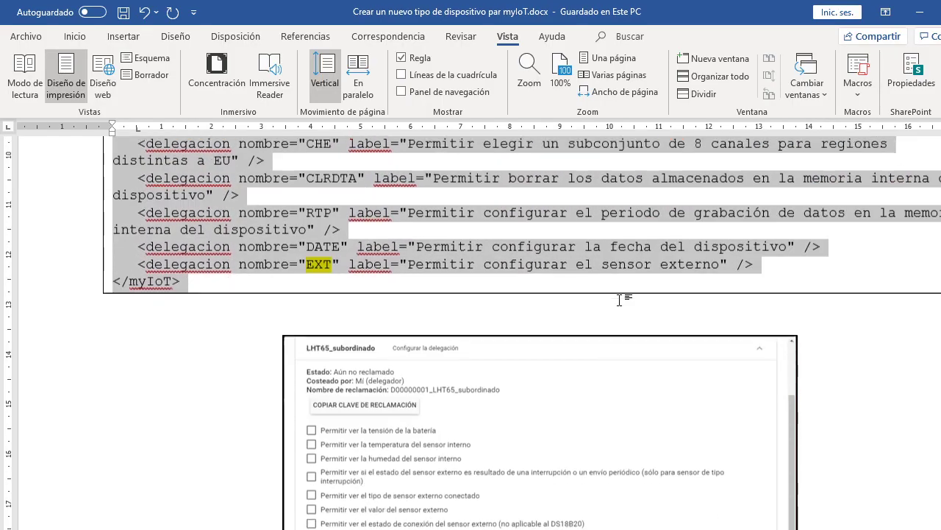
scroll(619, 300, "down", 5)
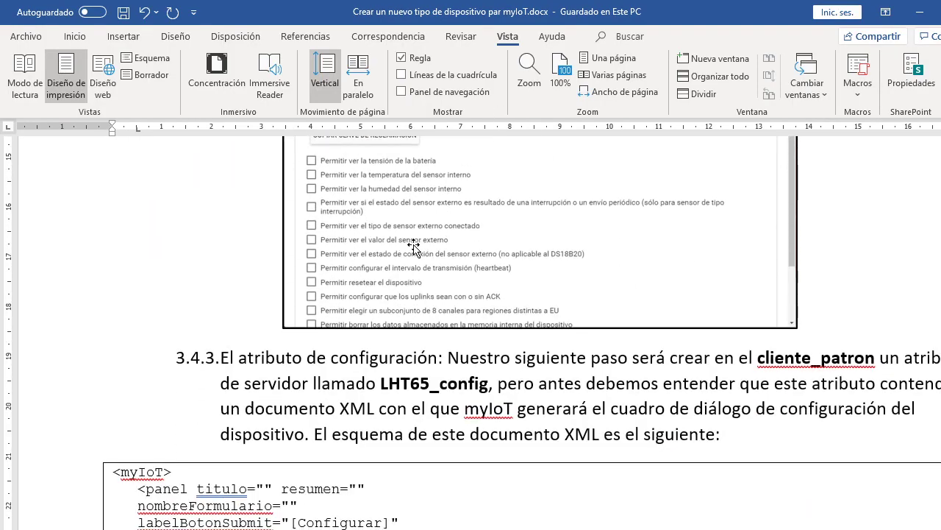
scroll(414, 251, "up", 5)
scroll(414, 251, "up", 3)
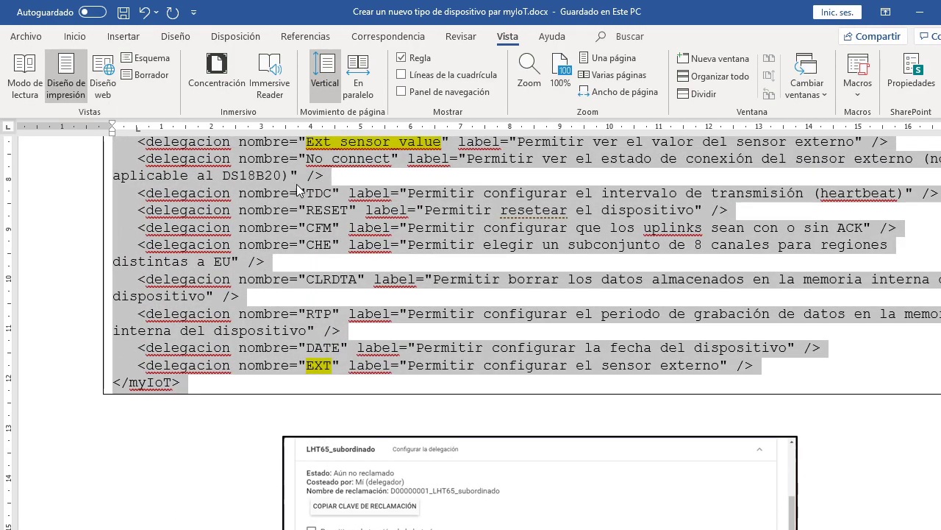
scroll(475, 356, "down", 4)
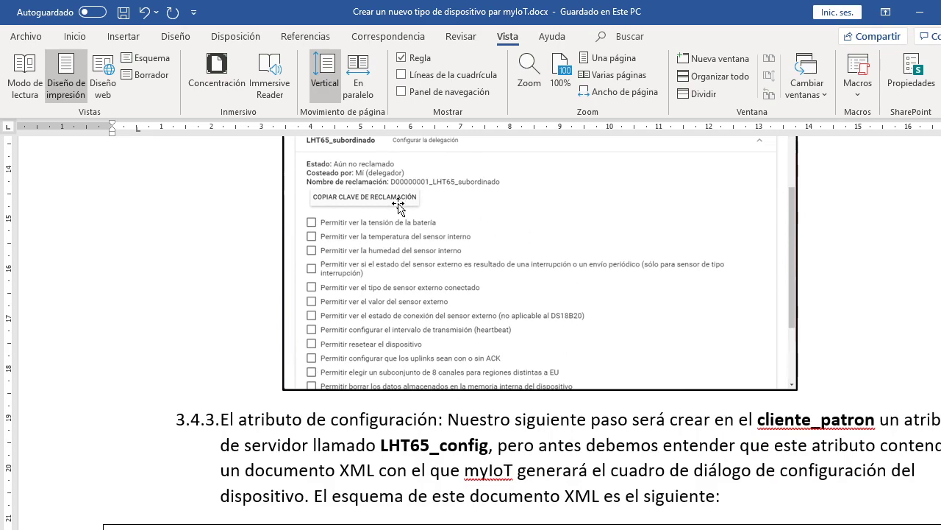
Examine section 3.4.3 on the LHT65_config attribute, including its XML schema and the annotated configuration examples
scroll(470, 320, "down", 2)
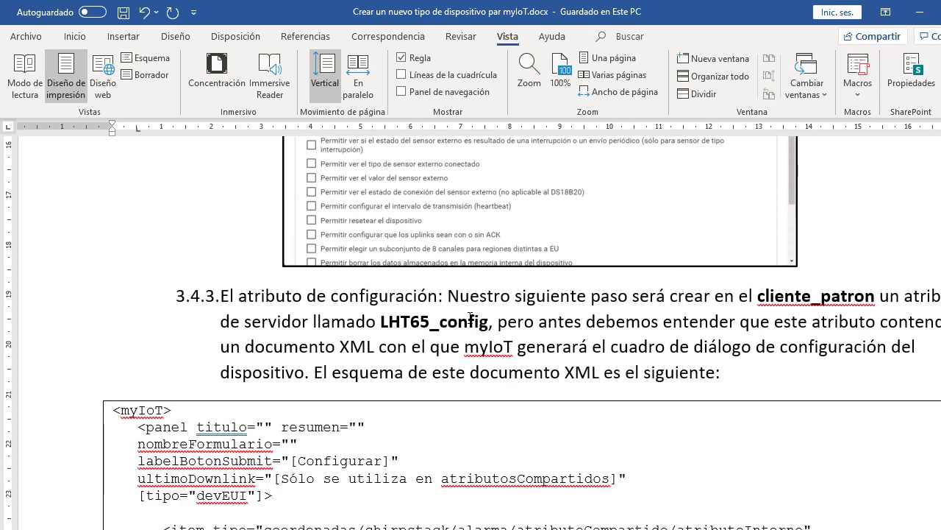
scroll(743, 372, "down", 15)
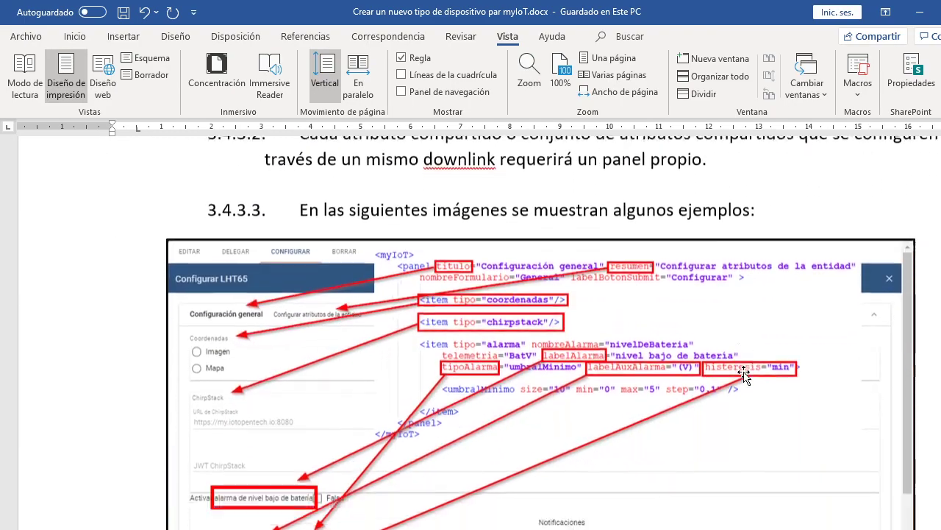
scroll(743, 371, "down", 2)
scroll(745, 372, "up", 10)
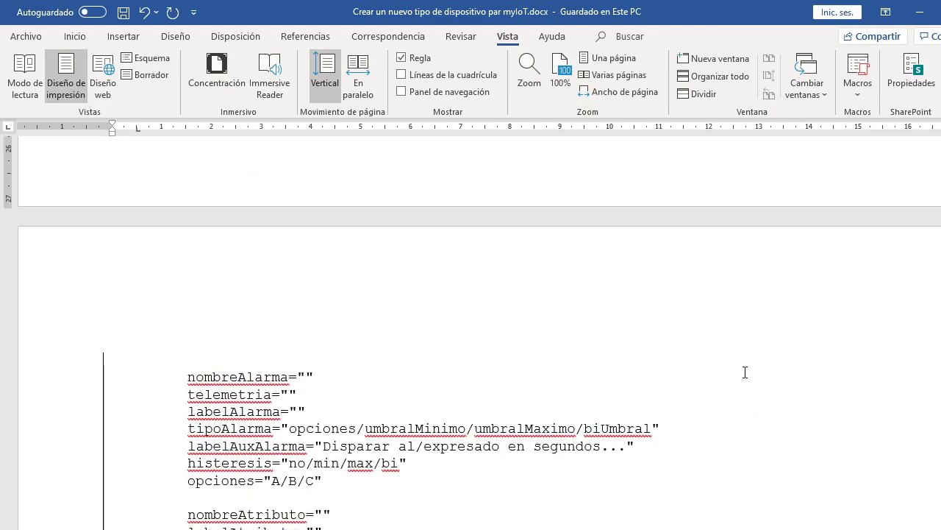
scroll(745, 372, "up", 10)
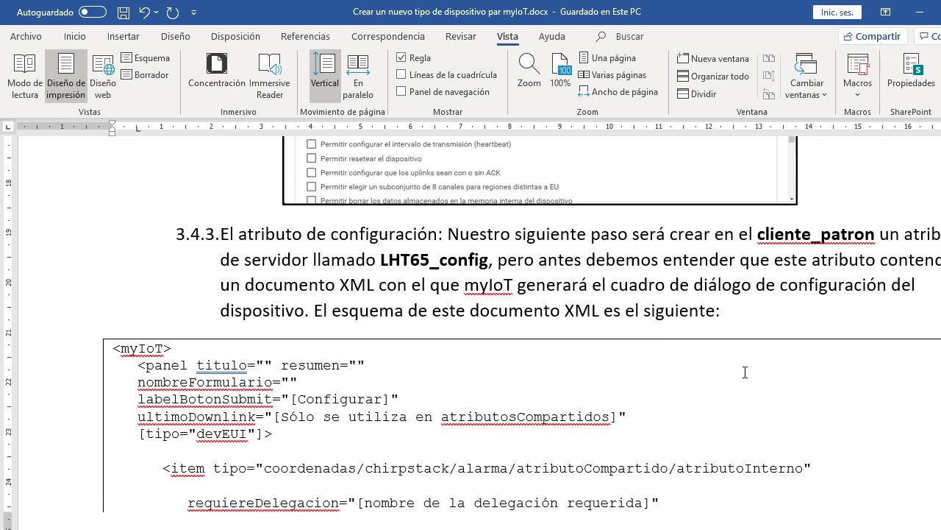
scroll(745, 372, "down", 2)
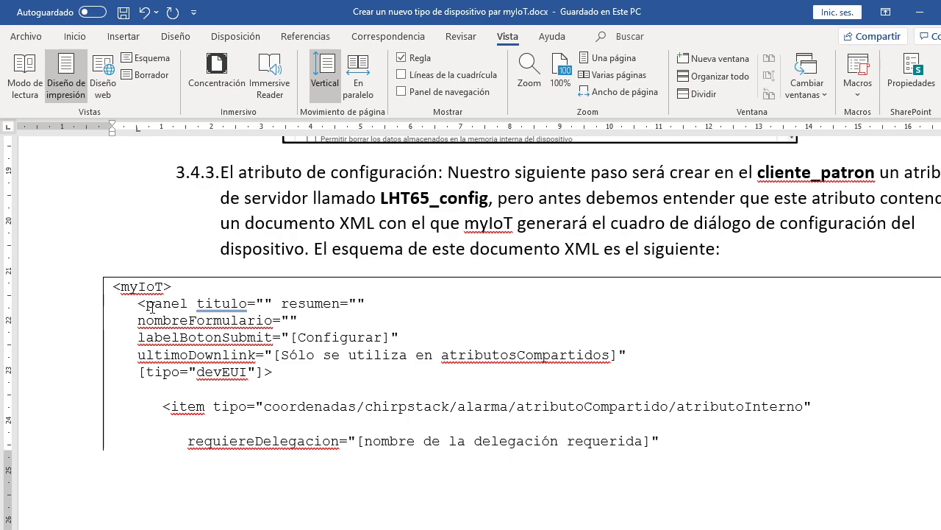
scroll(150, 306, "down", 15)
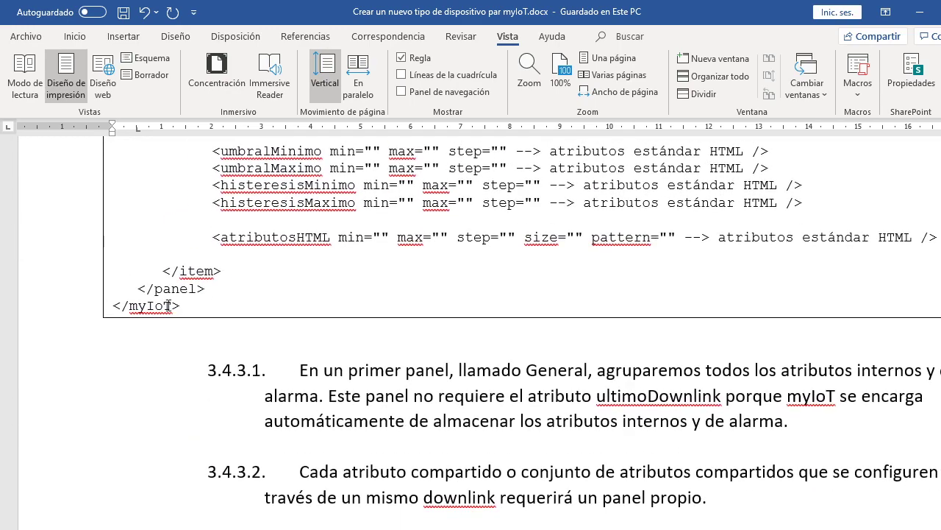
Review the LHT65_config XML schema in section 3.4.3 of the guide and its first annotated configuration example
scroll(153, 338, "up", 15)
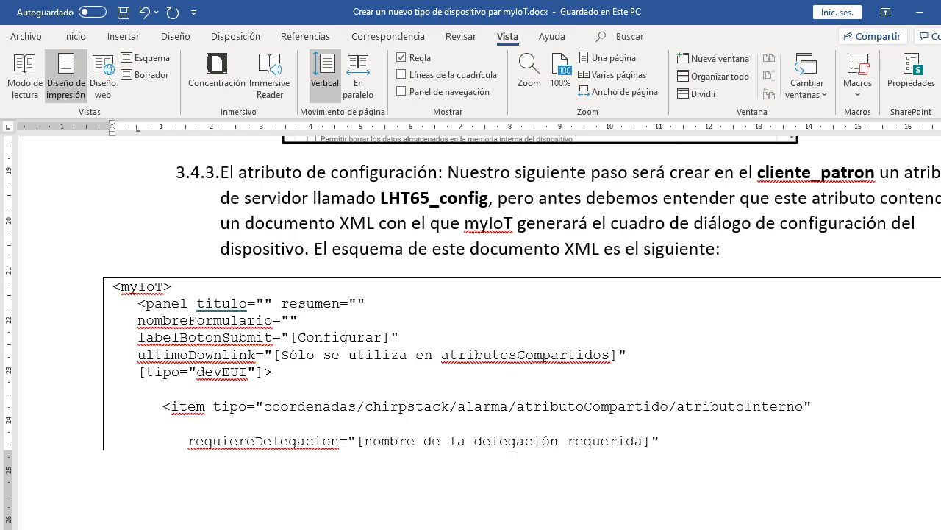
scroll(372, 355, "down", 10)
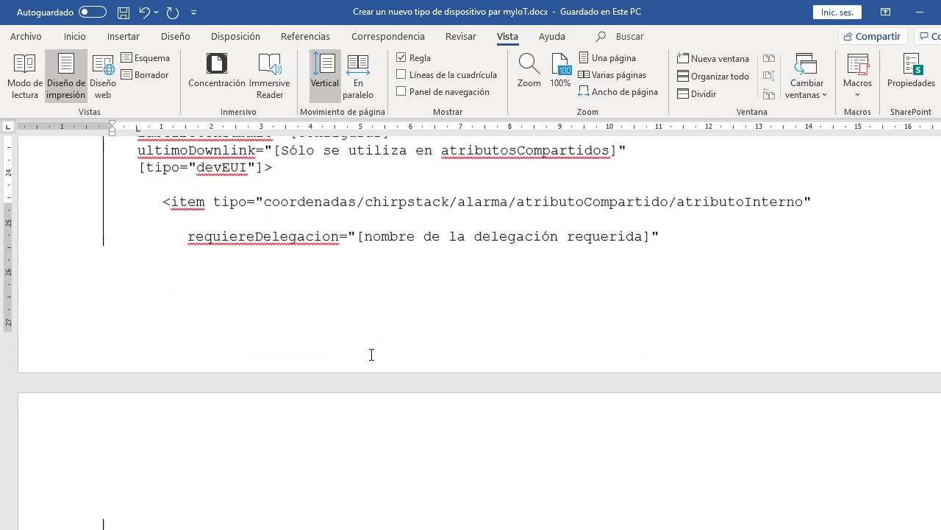
scroll(370, 357, "down", 5)
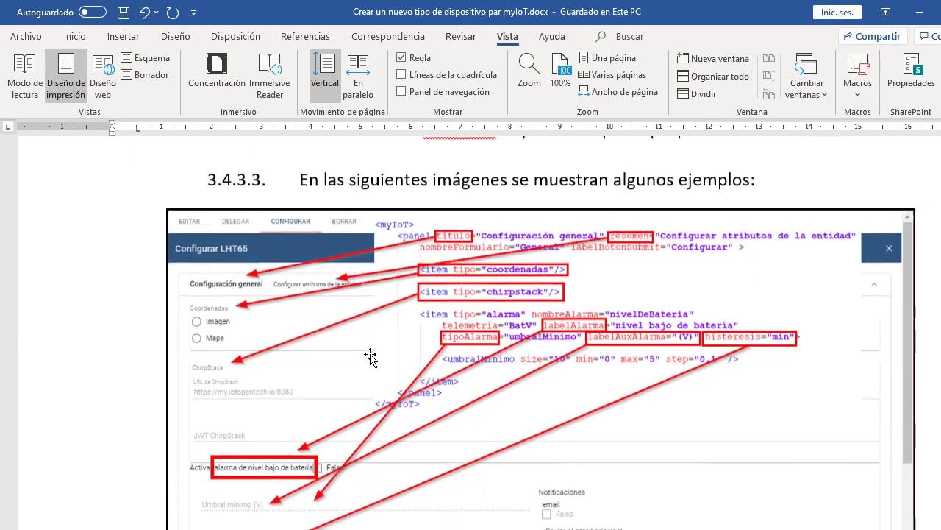
scroll(370, 357, "up", 4)
scroll(370, 357, "up", 1)
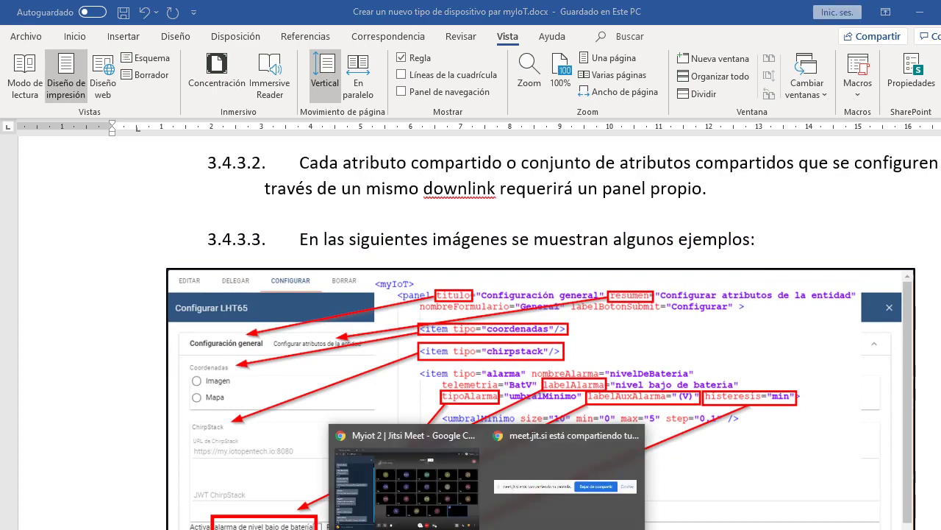
Switch to Chrome, load tb.iotopentech.io in the new tab and open the Configuración dashboard
left_click(464, 521)
left_click(198, 14)
type("tb.iotopentech.io")
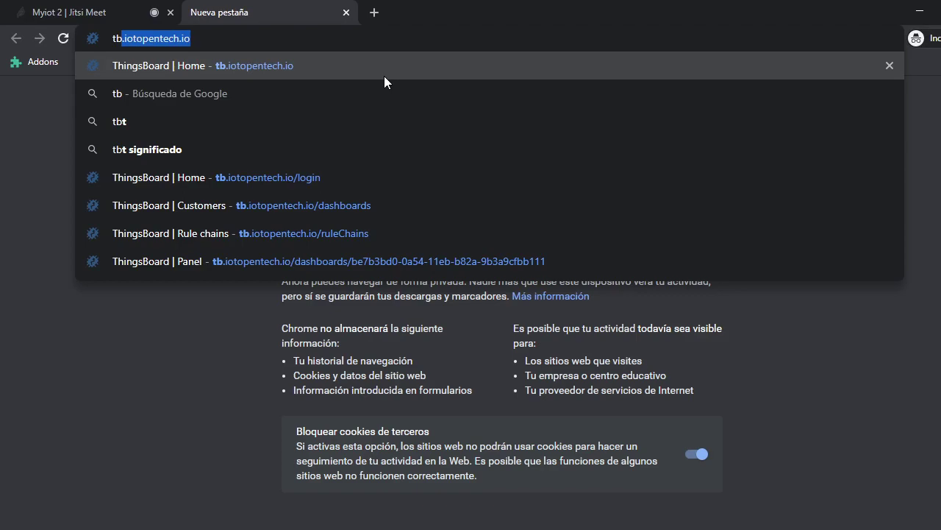
key("Return")
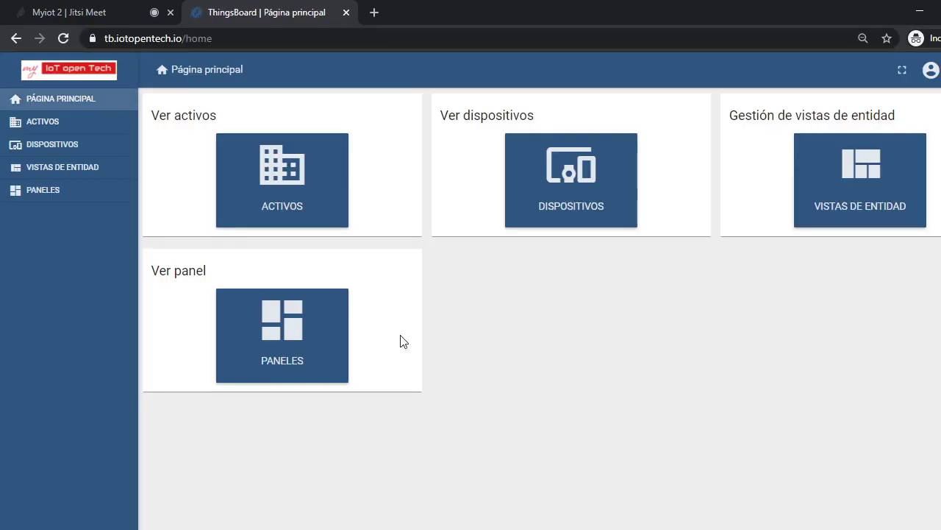
left_click(284, 336)
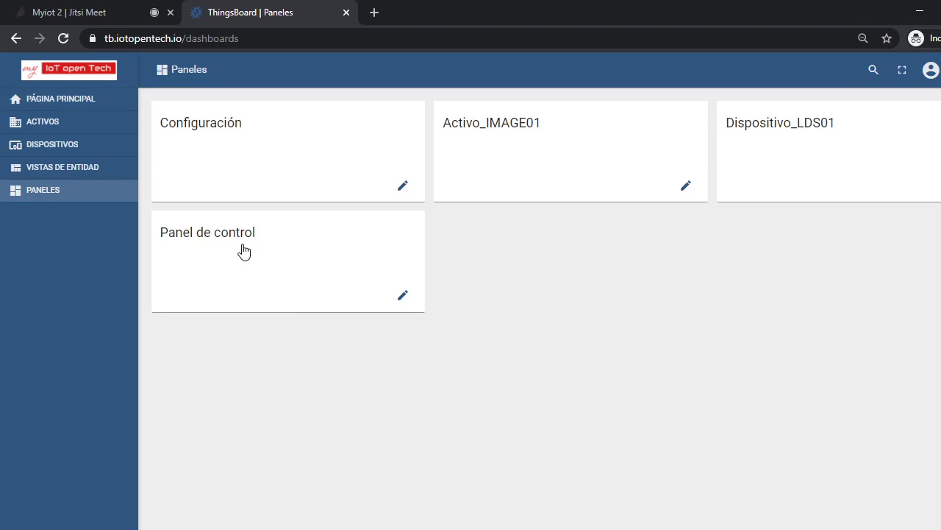
left_click(267, 136)
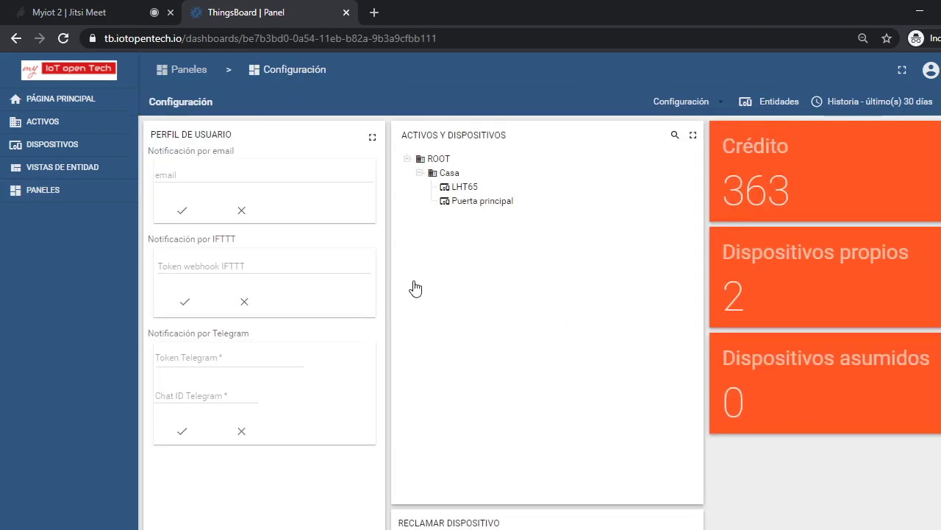
Open the configuration options of the Puerta principal device under Casa
left_click(487, 206)
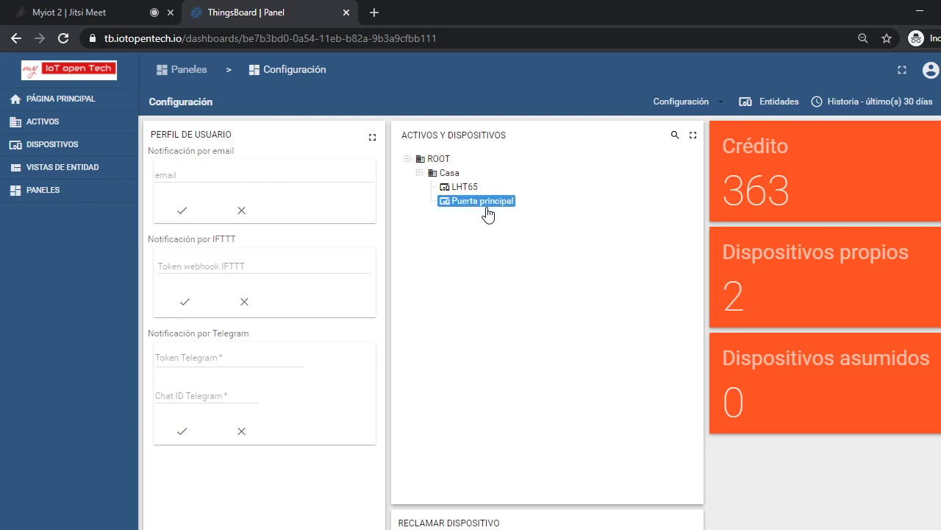
left_click(485, 209)
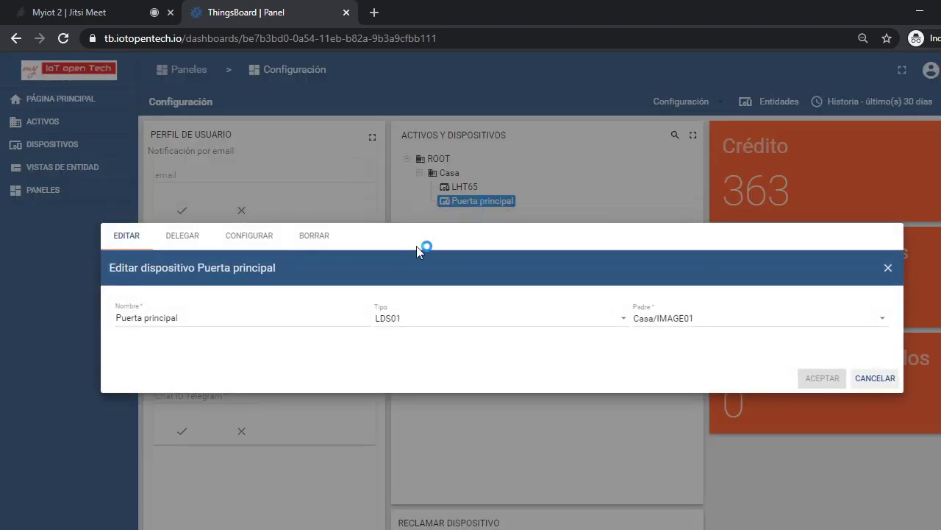
left_click(243, 239)
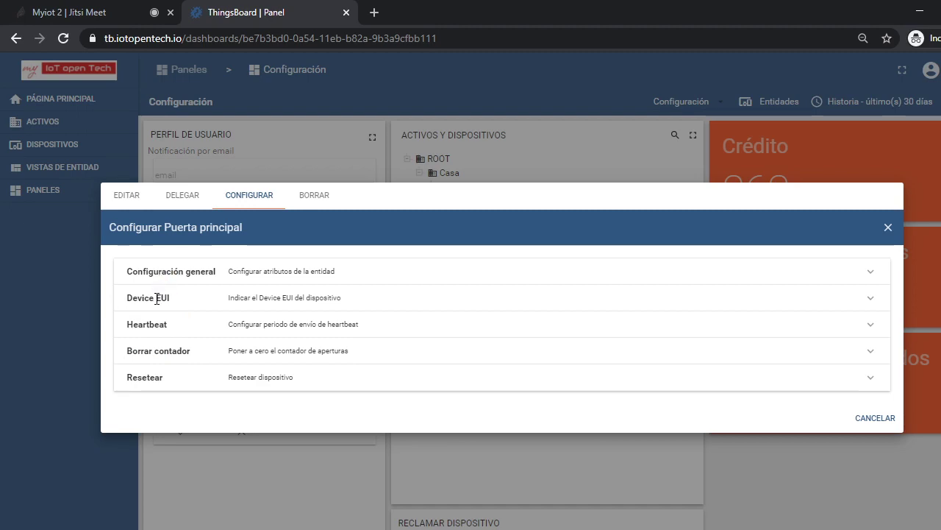
Inspect the contents of Puerta principal's Configuración general, Resetear and Device EUI panels, leaving them all collapsed
left_click(181, 271)
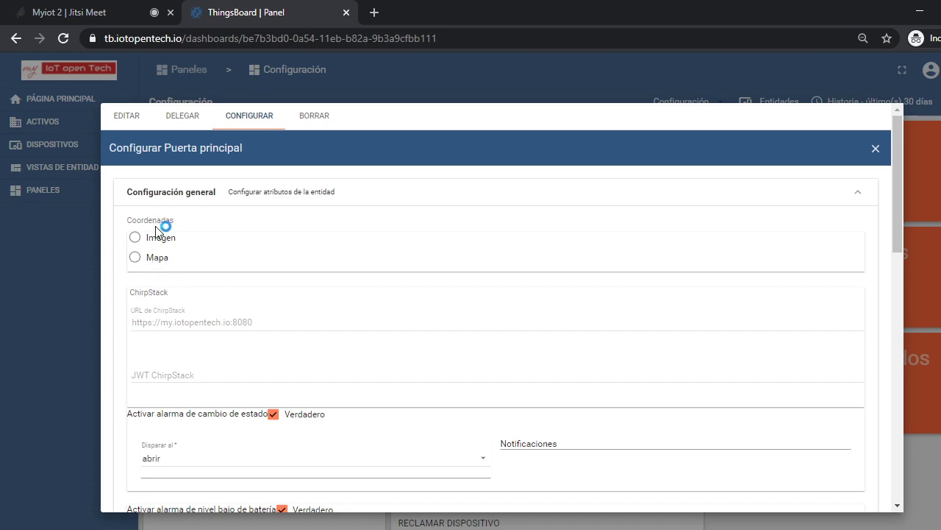
scroll(153, 303, "down", 2)
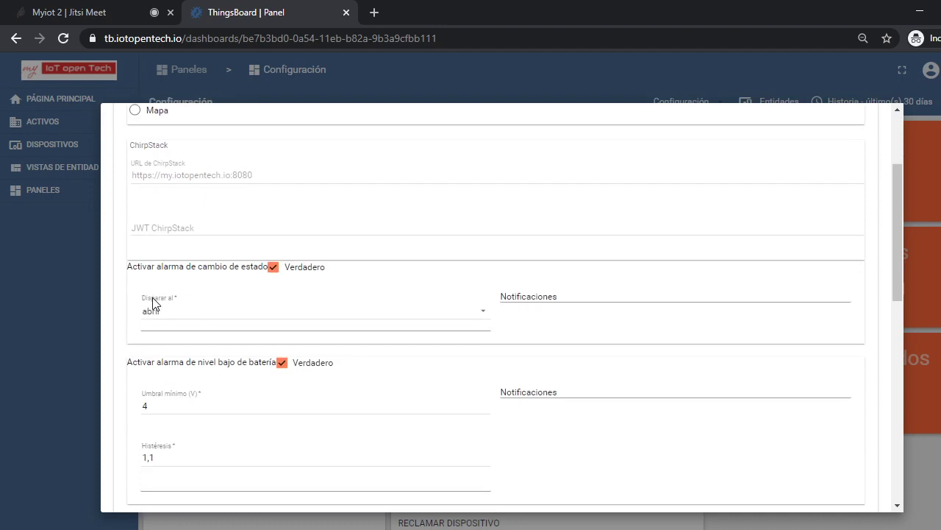
scroll(185, 322, "down", 2)
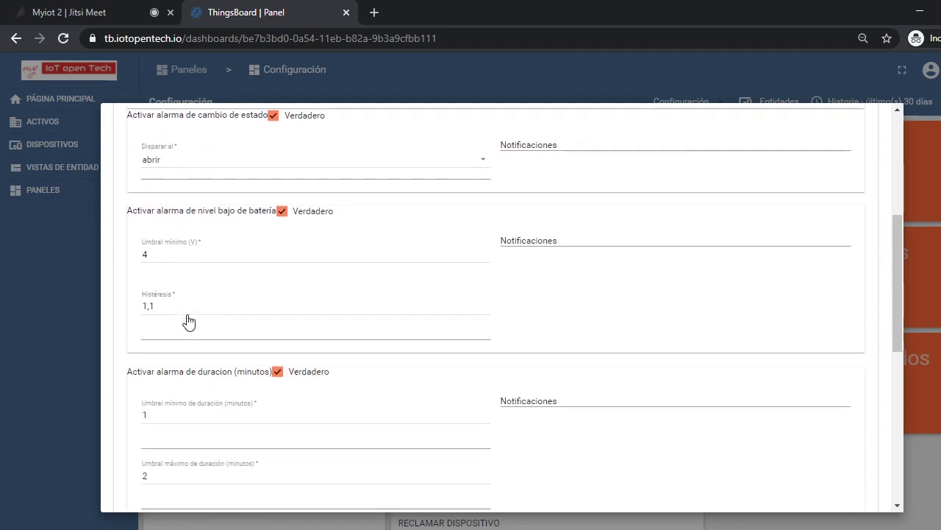
scroll(184, 322, "up", 4)
left_click(184, 208)
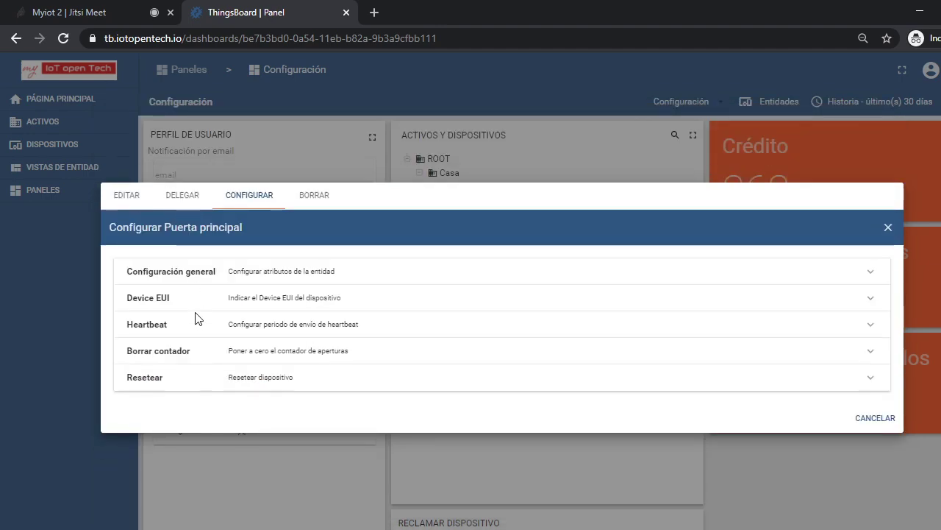
left_click(151, 378)
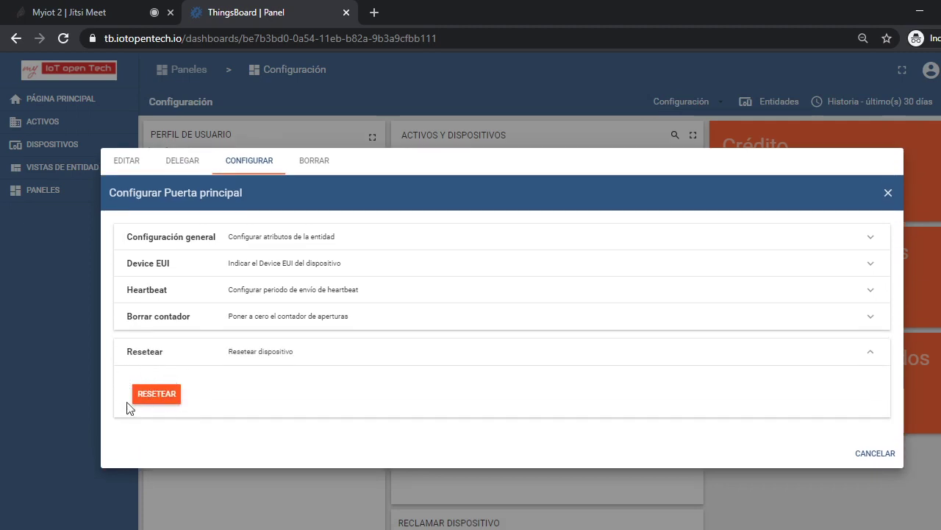
left_click(148, 262)
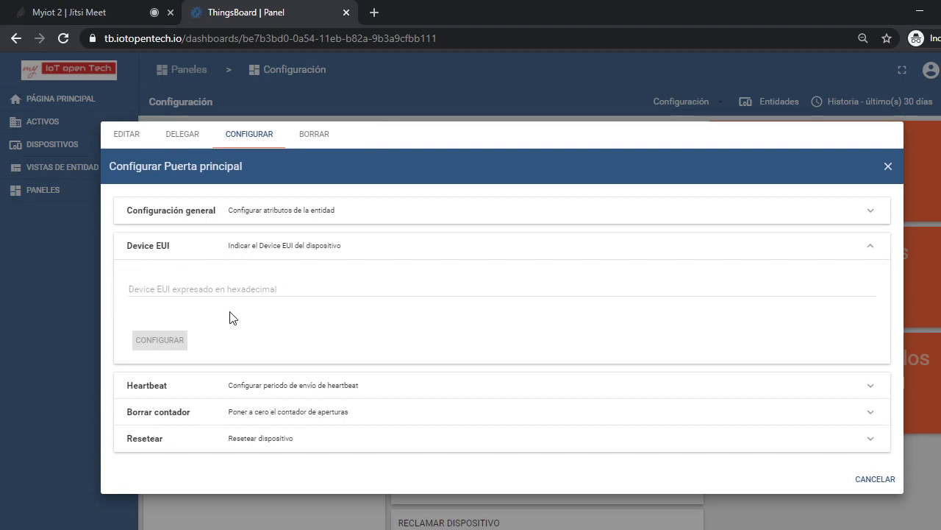
left_click(156, 258)
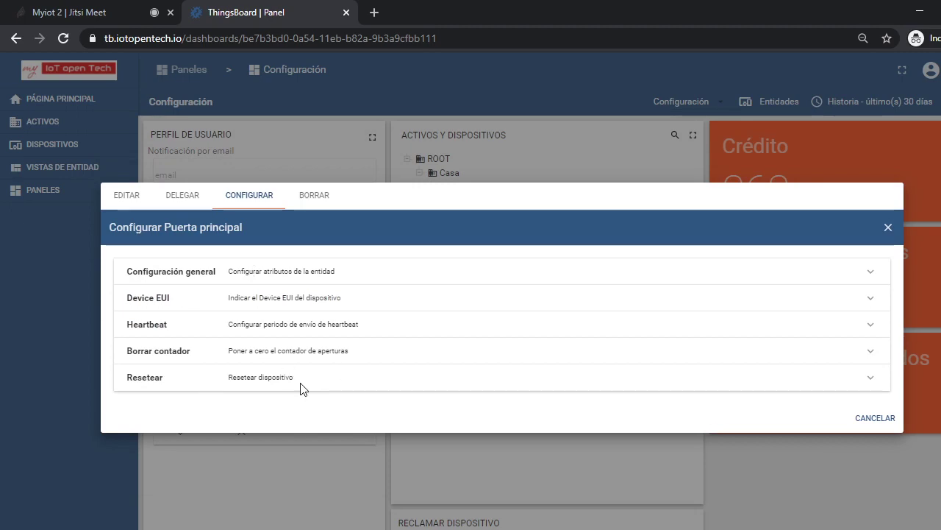
Compare the panel element of the Word guide's XML schema with the panels in Puerta principal's configuration dialog in Chrome
key("alt+Tab")
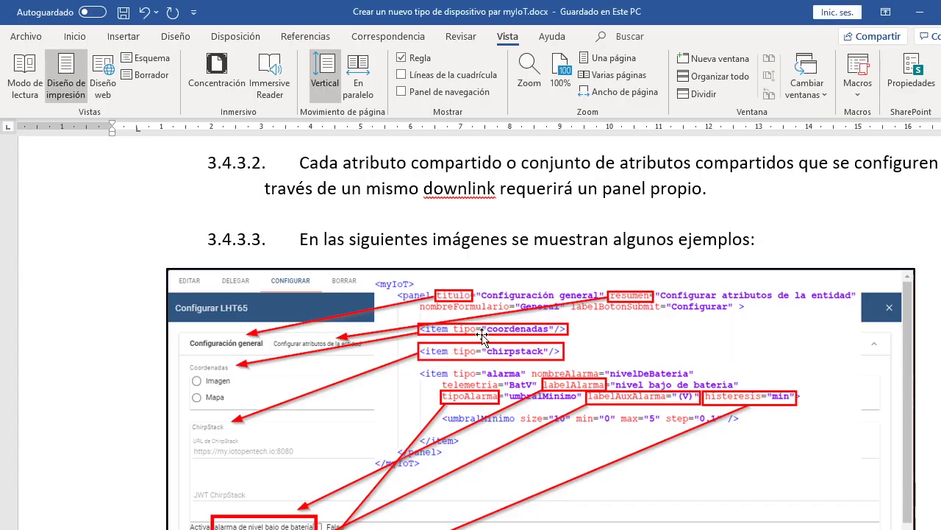
scroll(483, 324, "up", 5)
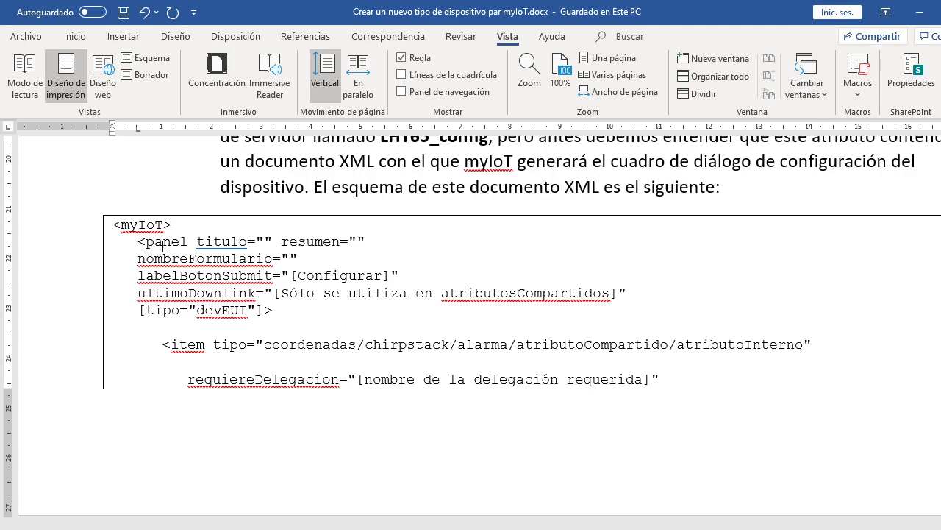
key("alt+Tab")
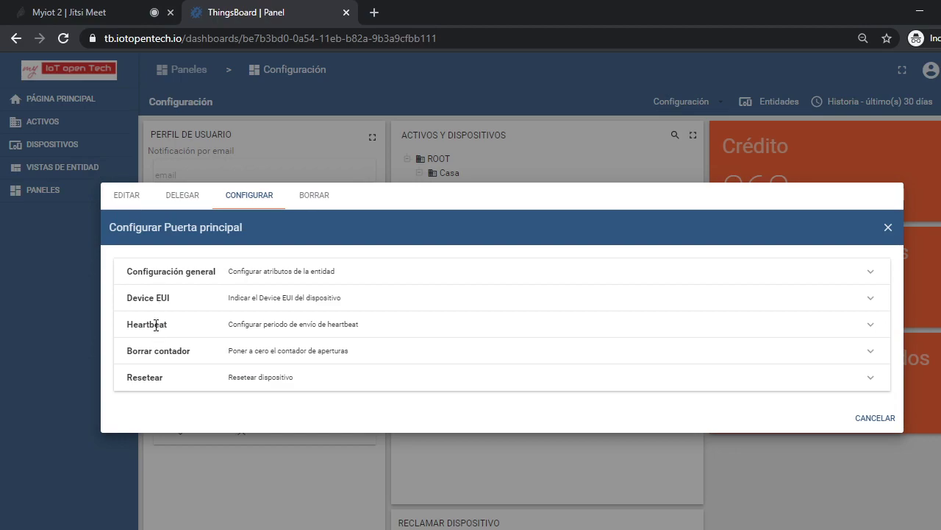
key("alt+Tab")
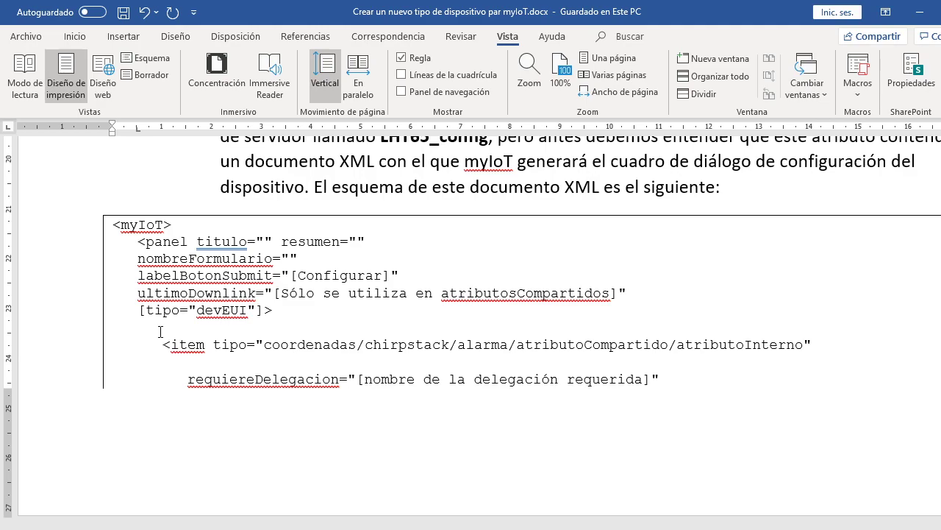
Read through the item attributes of the XML schema, from the item type and alarm attributes to the threshold, hysteresis and atributosHTML elements
scroll(427, 362, "down", 8)
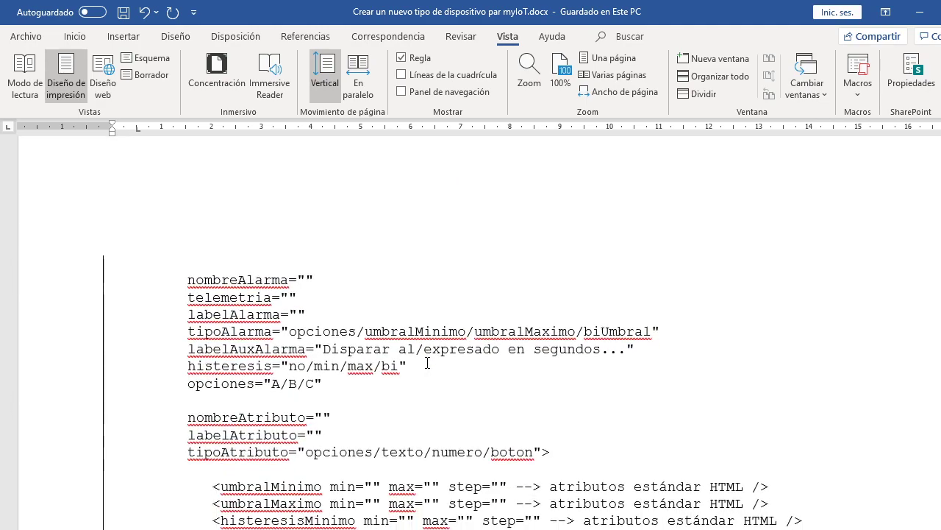
scroll(427, 363, "down", 2)
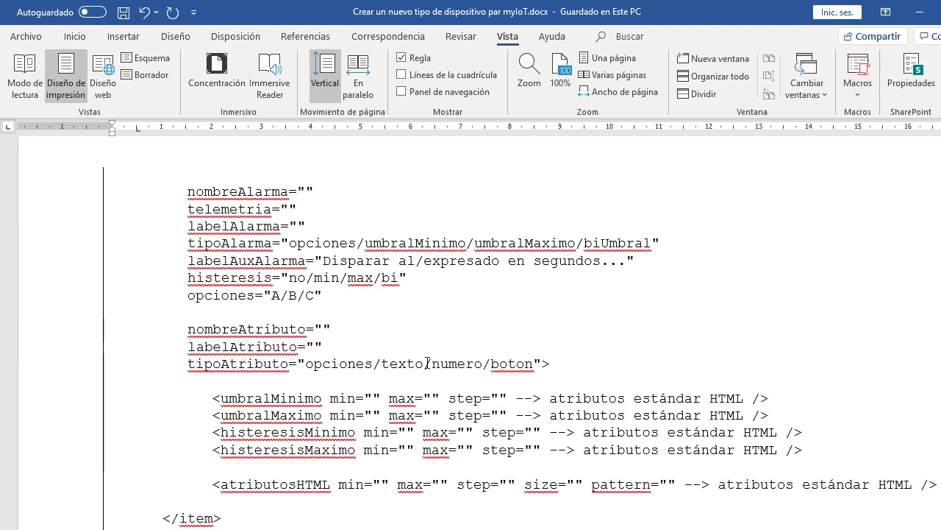
scroll(427, 363, "down", 2)
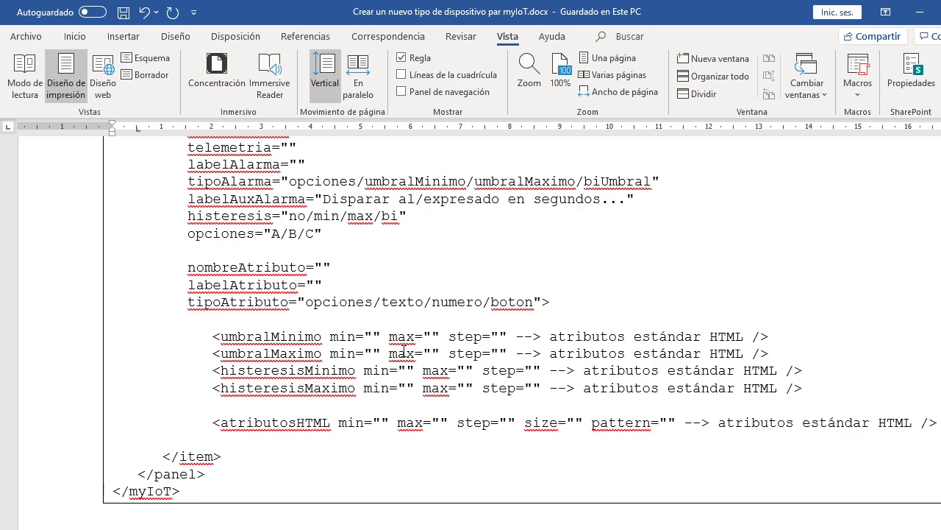
scroll(384, 335, "up", 15)
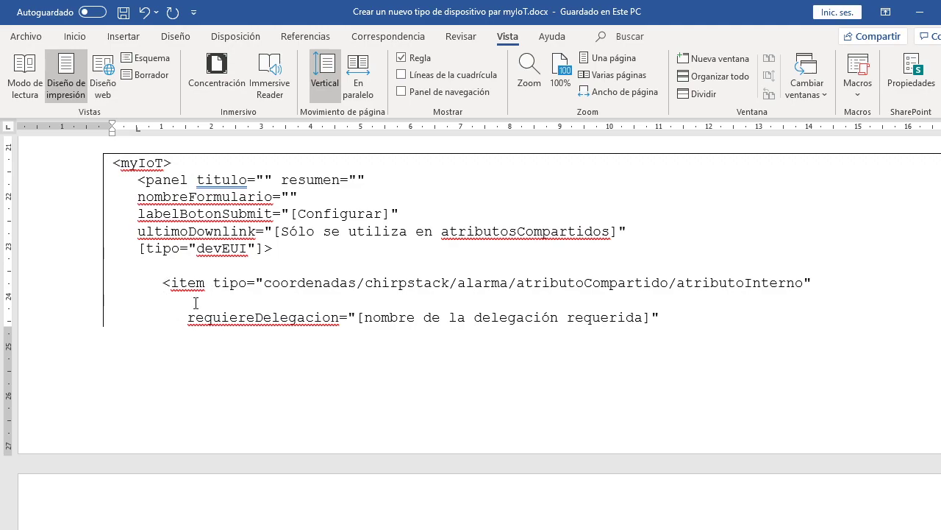
scroll(186, 281, "down", 10)
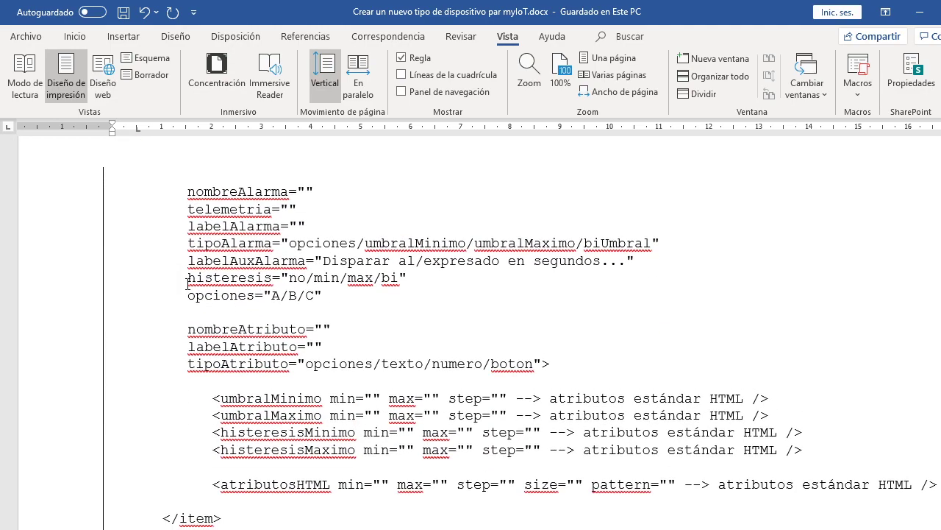
scroll(187, 283, "down", 2)
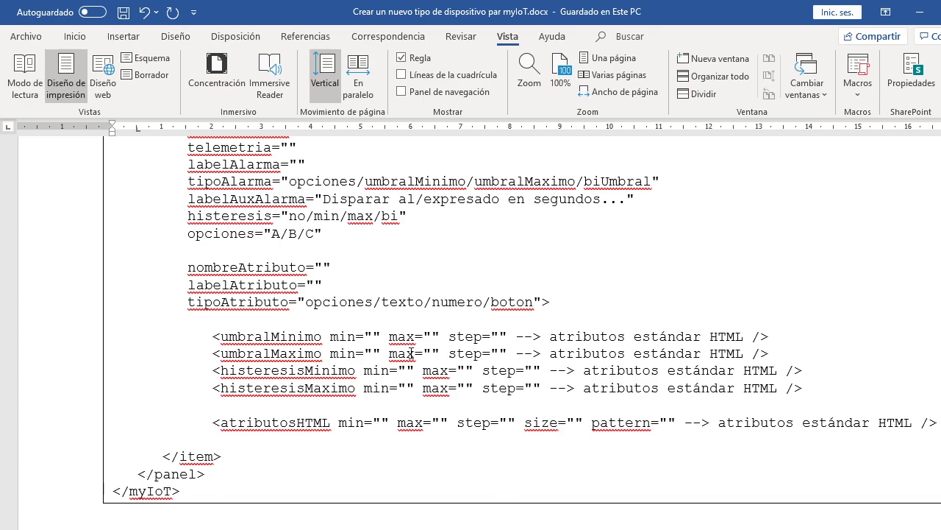
Read guide sections 3.4.3.1 to 3.4.3.3 and examine the annotated Configuración general example with its low-battery alarm
scroll(400, 433, "down", 5)
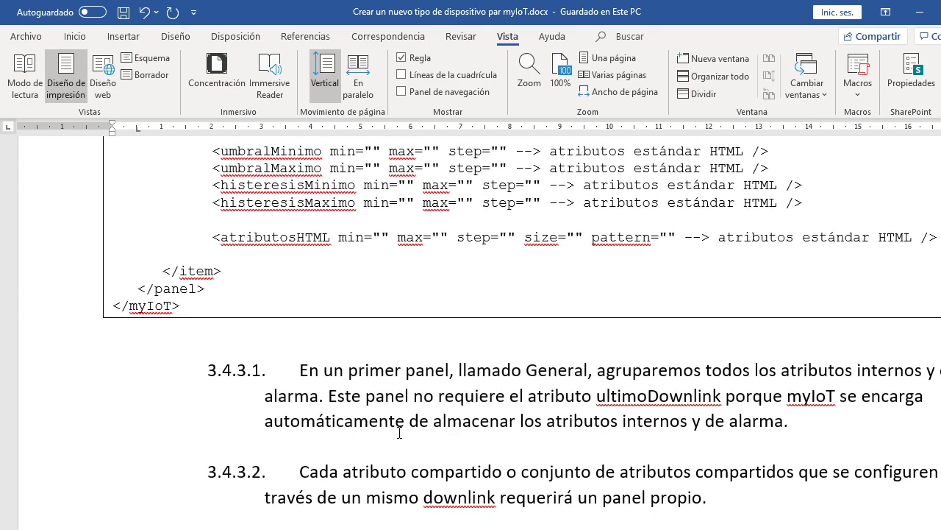
scroll(399, 433, "down", 10)
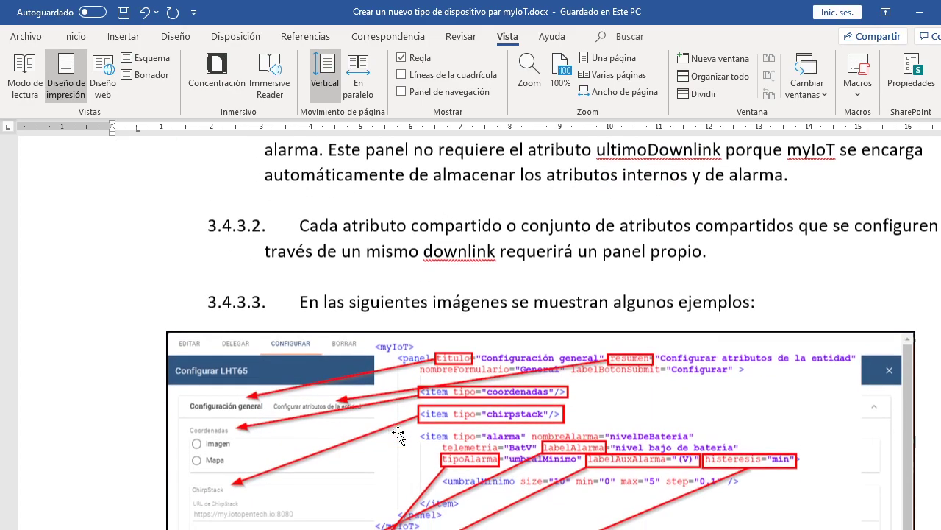
scroll(399, 434, "down", 2)
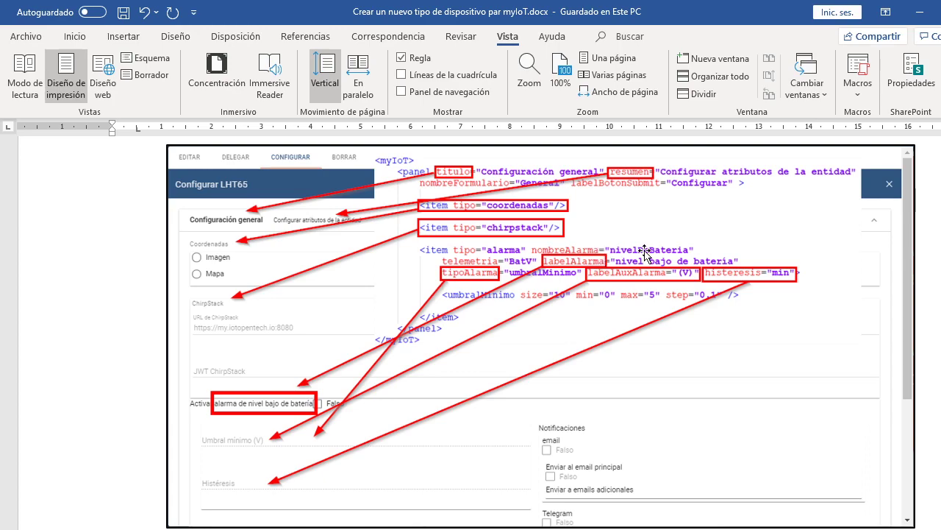
Check the telemetry and alarm table in manifiesto_lht65.ods in LibreOffice Calc, and return to the Word guide's low-battery alarm example
key("alt+Tab")
key("alt+Tab")
key("alt+Tab")
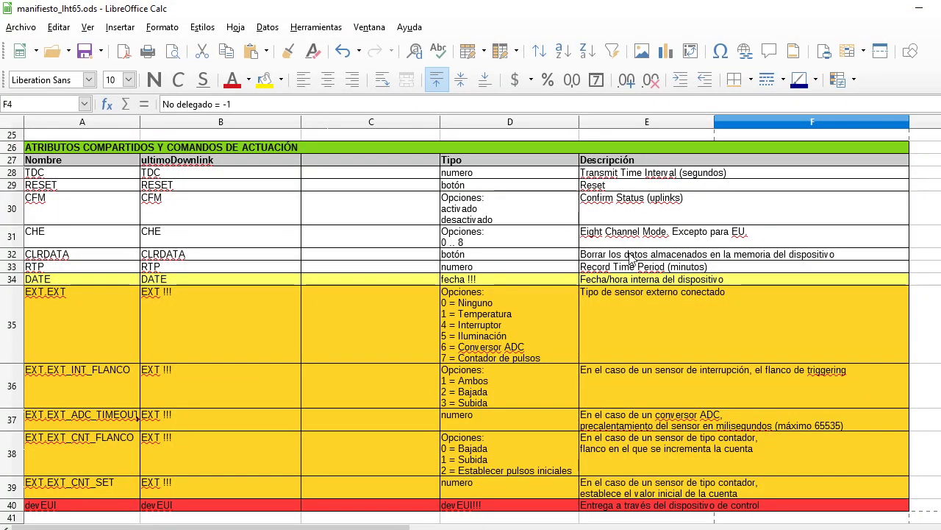
scroll(629, 258, "up", 3)
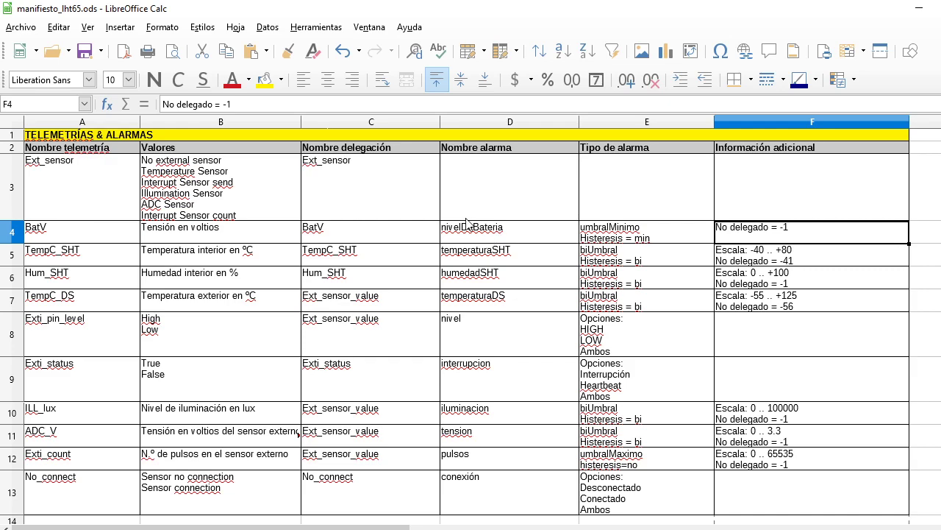
key("alt+Tab")
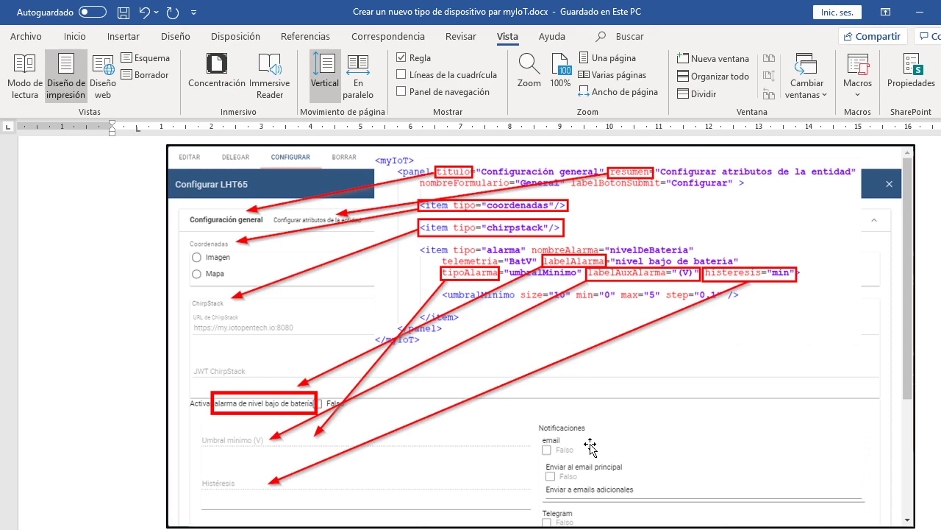
scroll(590, 446, "down", 2)
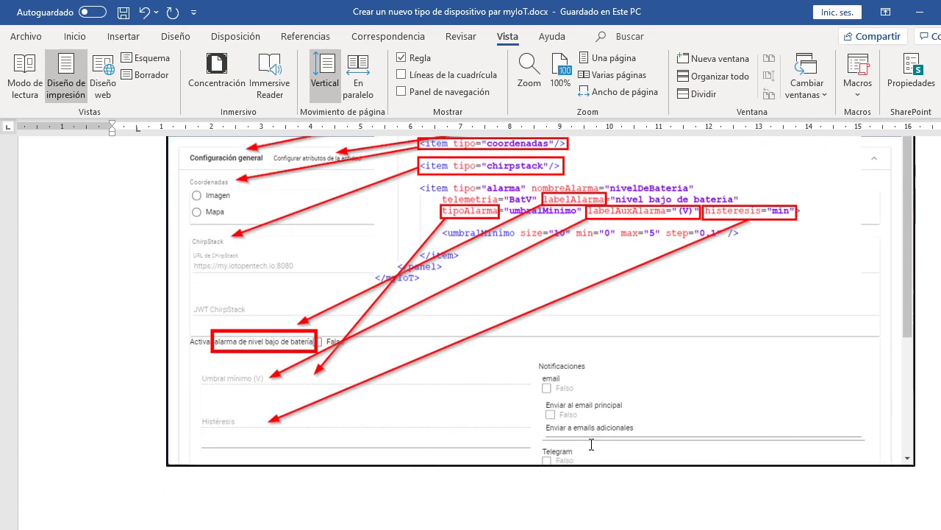
Examine the guide's annotated XML examples for the interrupt sensor alarm and the Device EUI, Heartbeat and Resetear panels
scroll(591, 445, "down", 15)
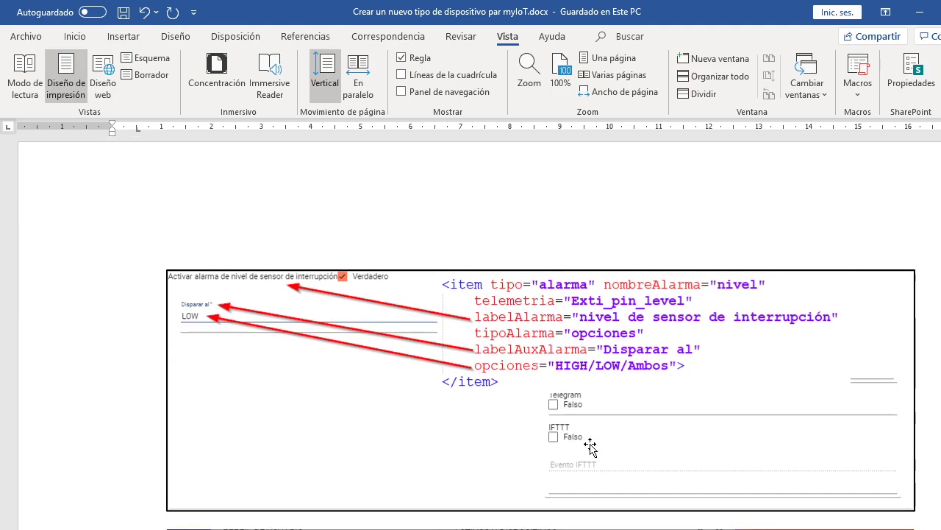
scroll(590, 445, "down", 1)
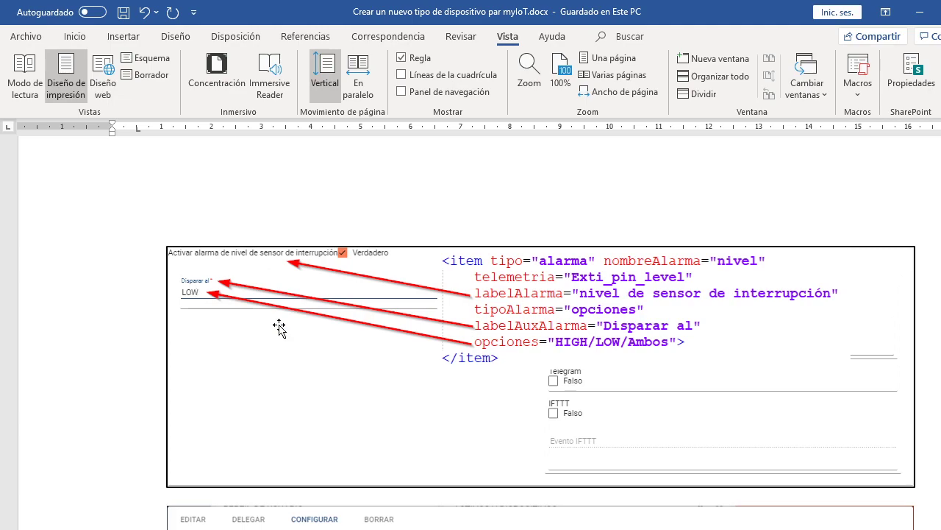
scroll(411, 384, "down", 5)
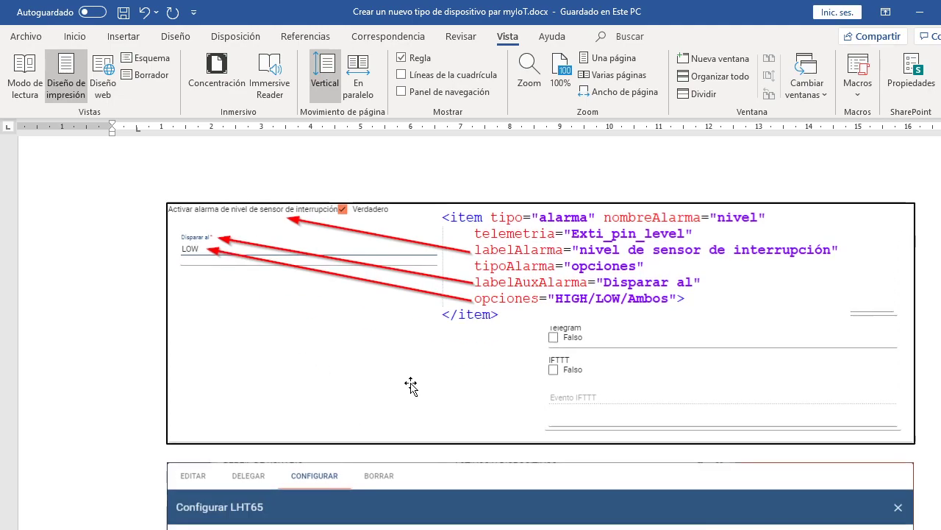
scroll(411, 384, "down", 3)
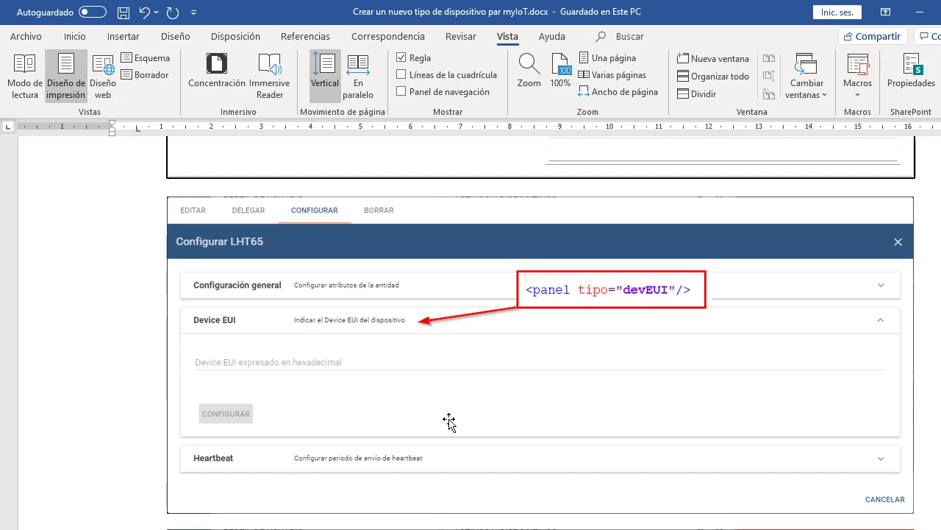
scroll(448, 421, "down", 5)
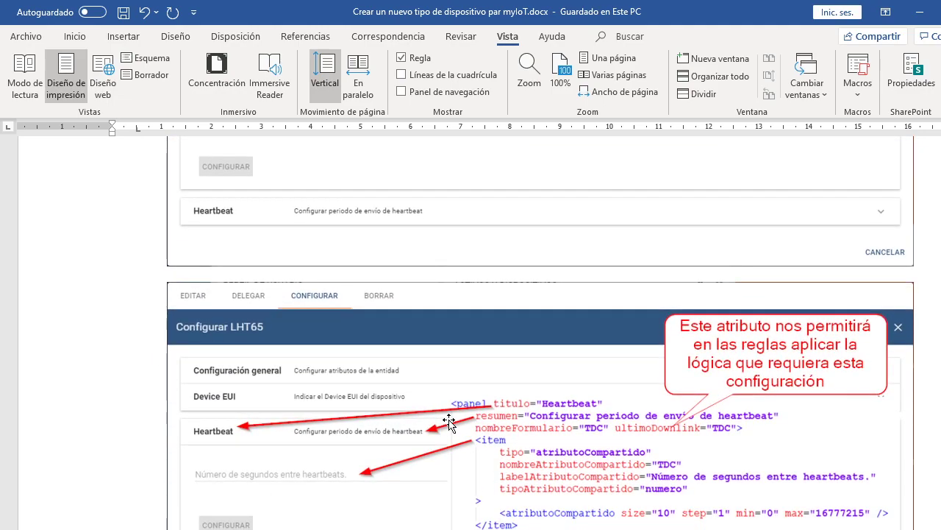
scroll(449, 420, "down", 3)
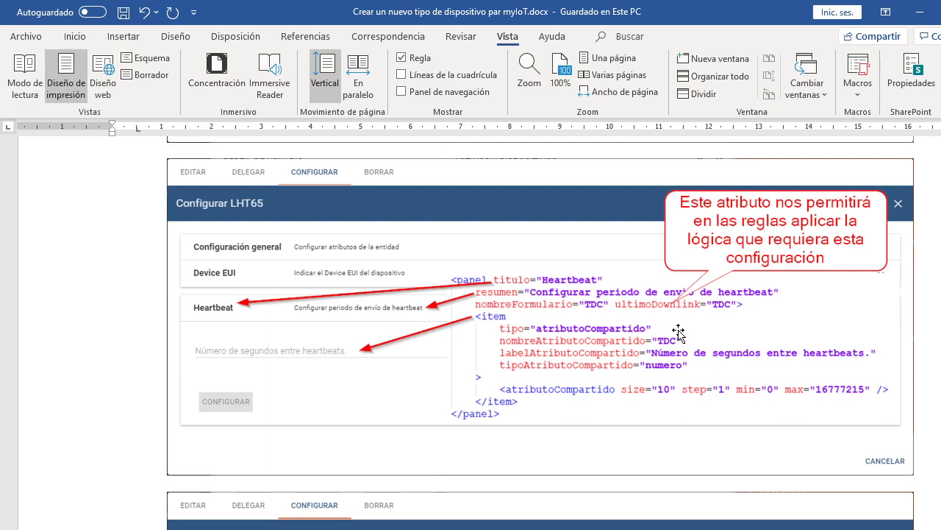
scroll(678, 334, "down", 1)
scroll(683, 309, "down", 2)
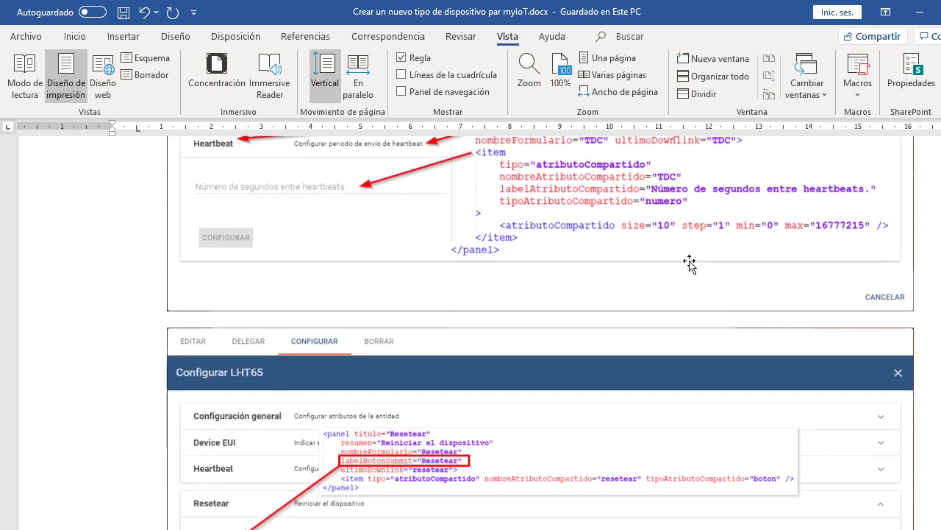
scroll(690, 263, "down", 2)
scroll(690, 263, "down", 2)
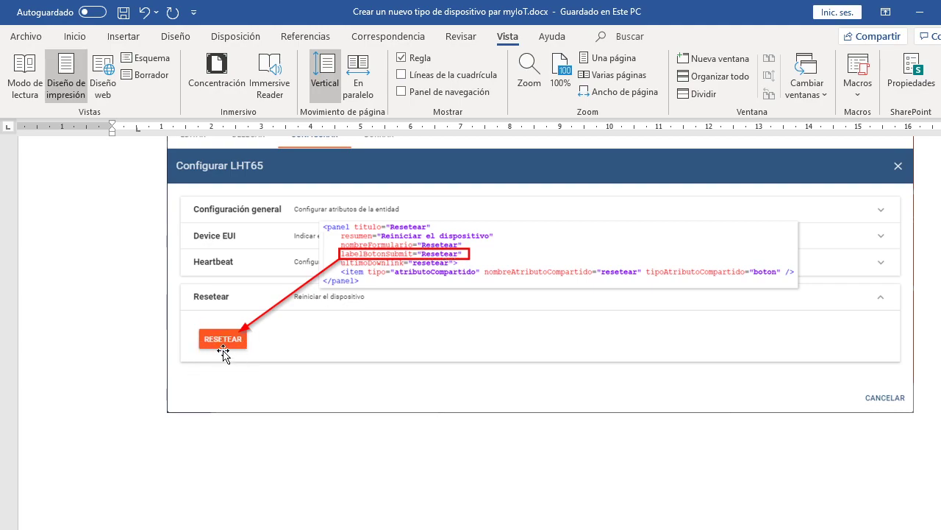
Skim the complete config attribute XML in section 3.4.3.4, from Configuración general through Periodo de grabación
scroll(378, 355, "down", 5)
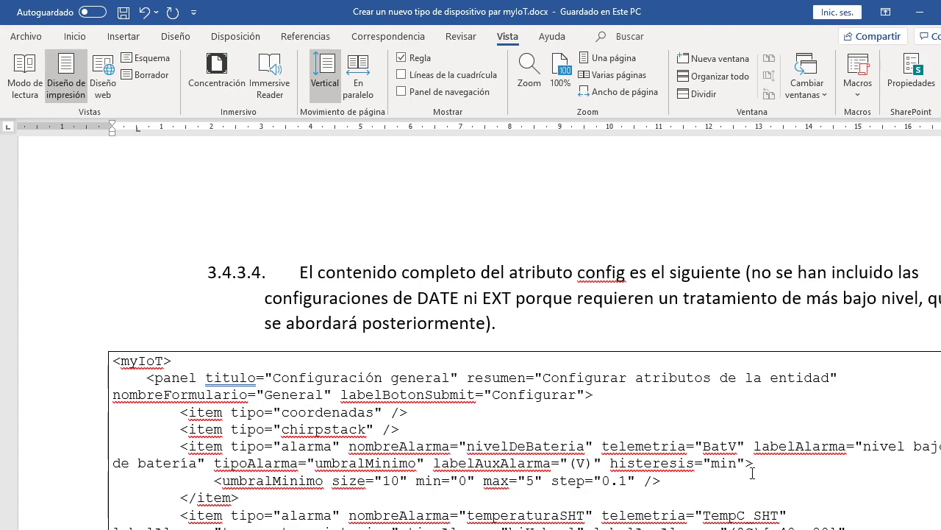
scroll(468, 401, "down", 5)
scroll(468, 402, "up", 1)
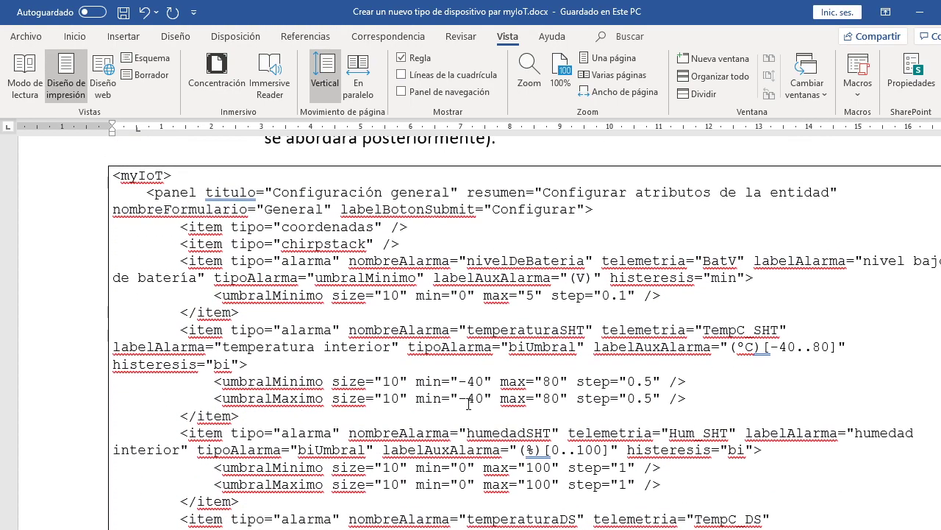
scroll(468, 403, "down", 1)
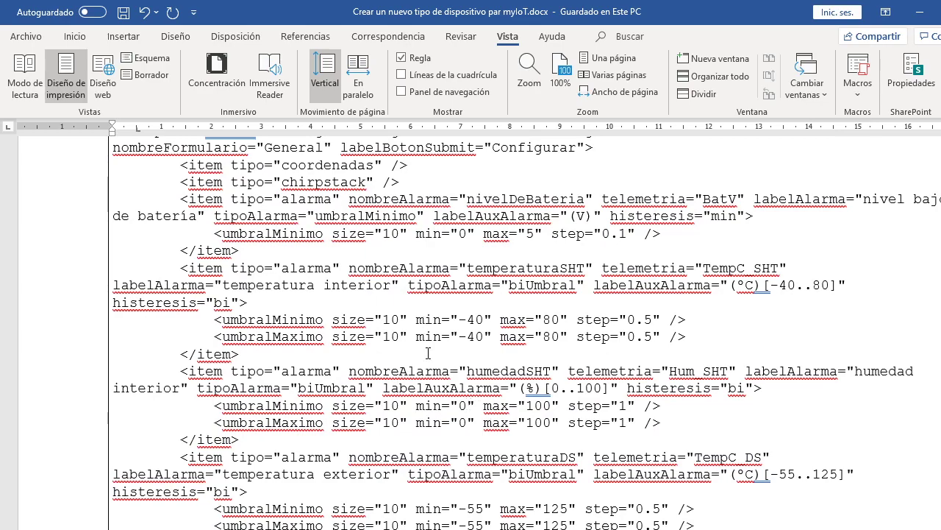
scroll(429, 356, "down", 4)
scroll(429, 356, "down", 11)
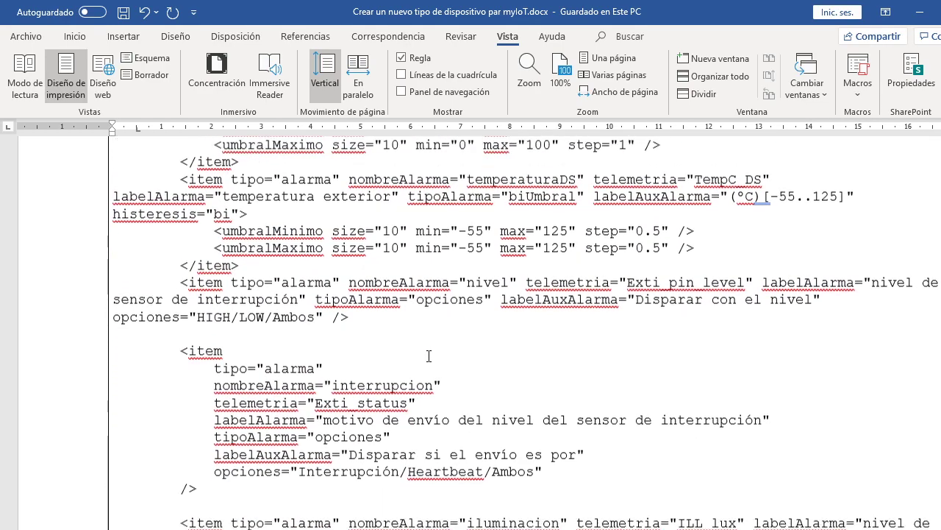
scroll(429, 356, "down", 15)
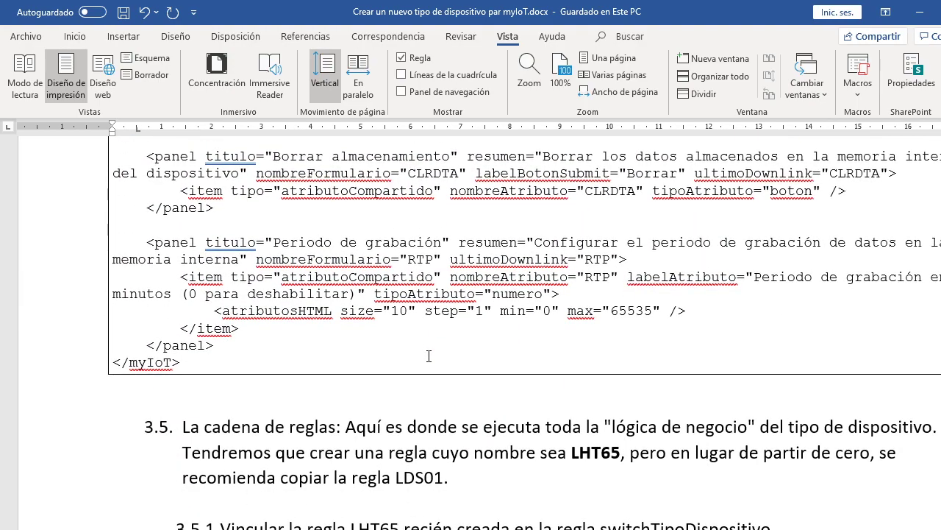
scroll(429, 356, "up", 20)
scroll(429, 356, "up", 5)
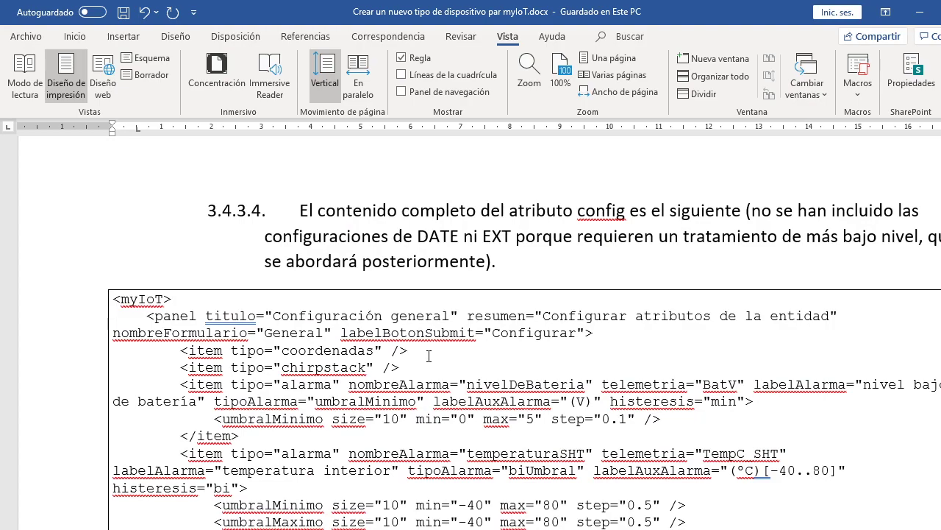
Copy the complete config XML in section 3.4.3.4, from the opening to the closing myIoT tag
left_click(115, 303)
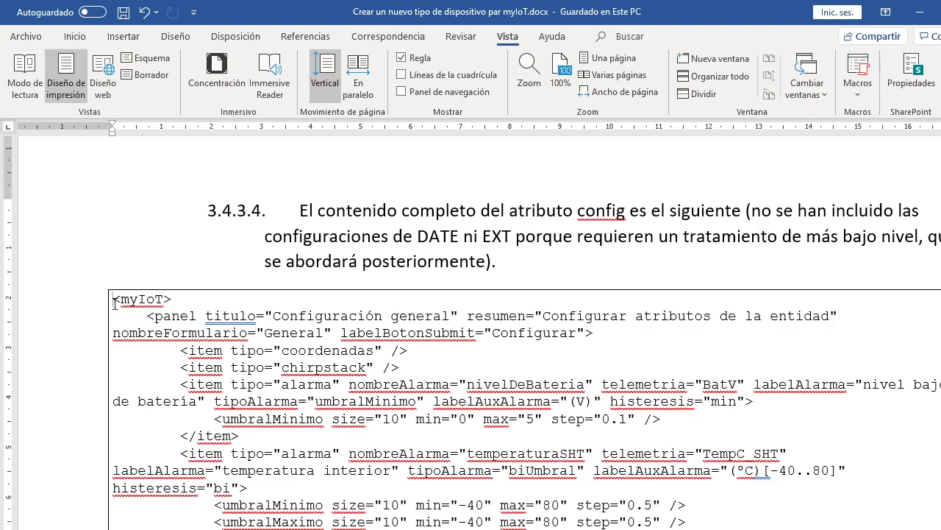
scroll(176, 318, "down", 15)
scroll(194, 321, "down", 20)
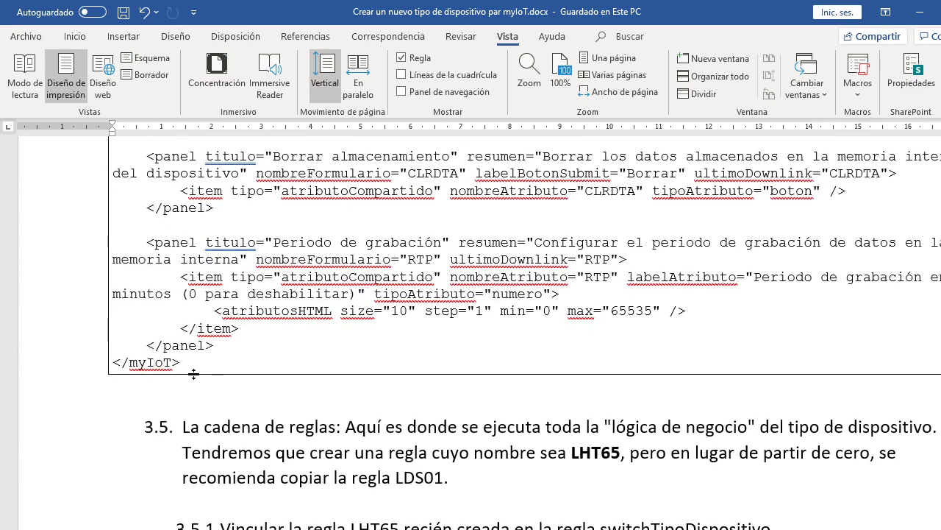
left_click(189, 363, "shift")
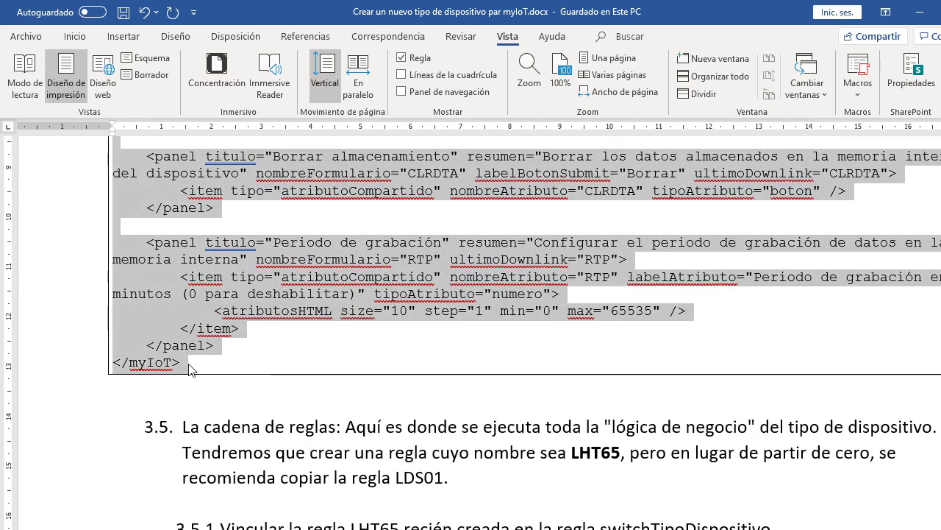
Switch to ThingsBoard in Firefox, close the details of customer 00000001 and open the attributes of cliente_patron
key("alt+Tab")
key("alt+Tab")
key("alt+Tab")
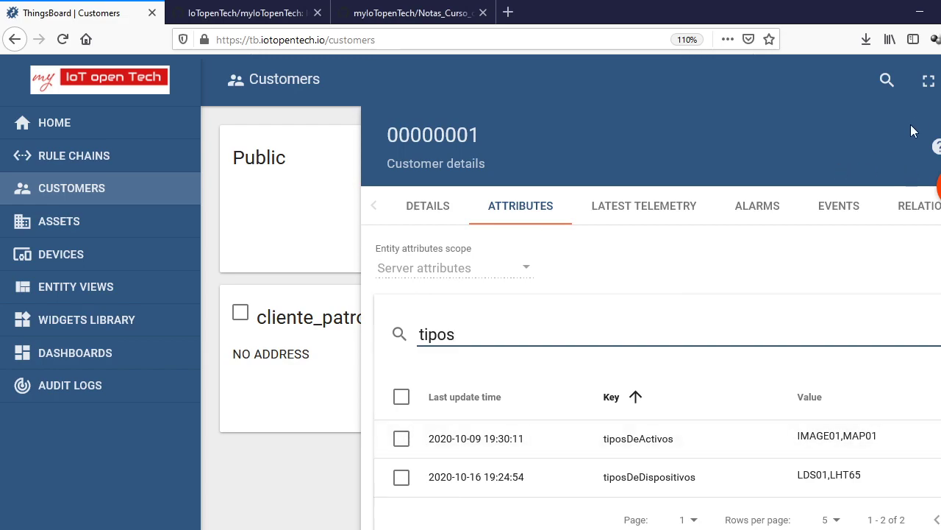
key("Escape")
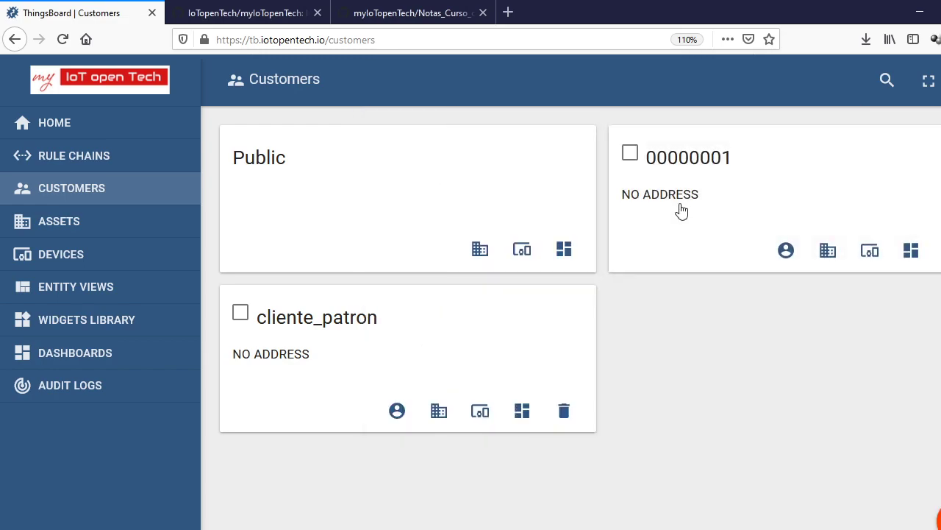
left_click(331, 319)
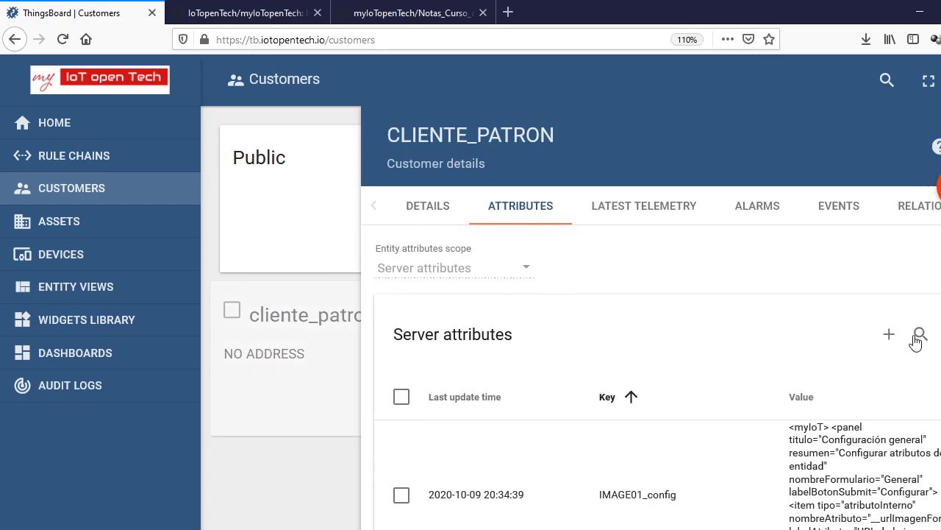
Add a string server attribute LHT65_config to cliente_patron, with the copied config XML as its value
left_click(887, 336)
left_click(464, 273)
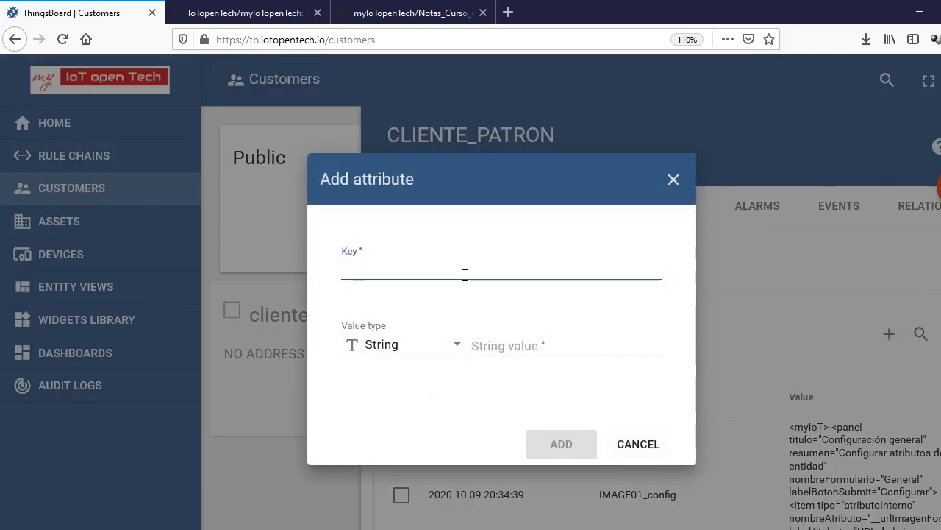
type("LHT65")
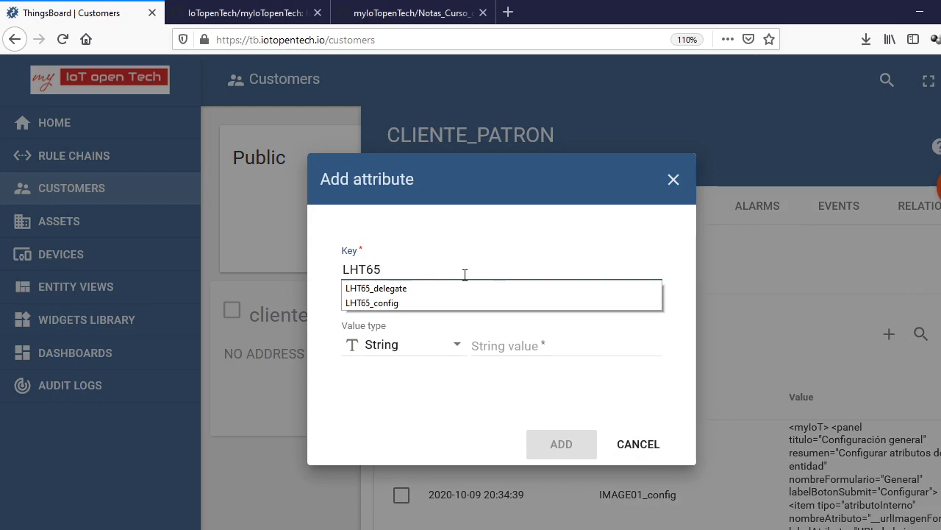
type("_config")
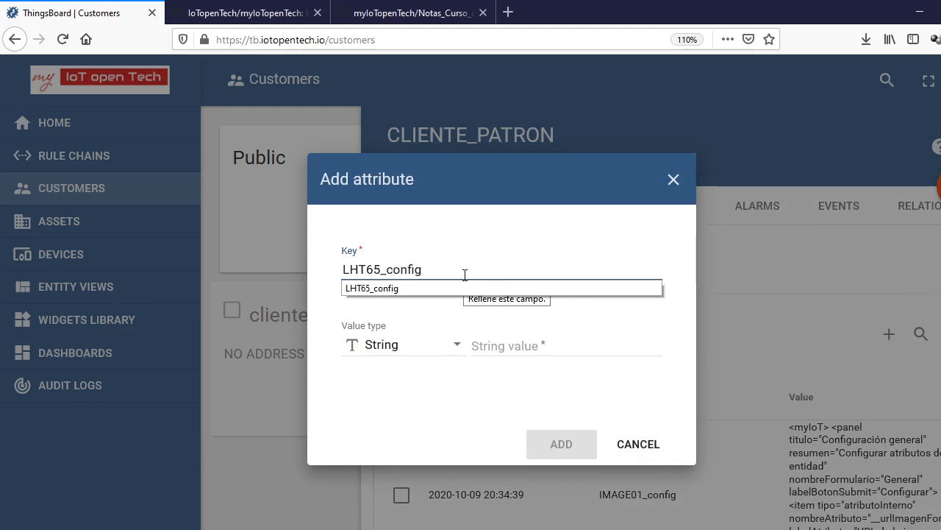
left_click(521, 348)
key("ctrl+v")
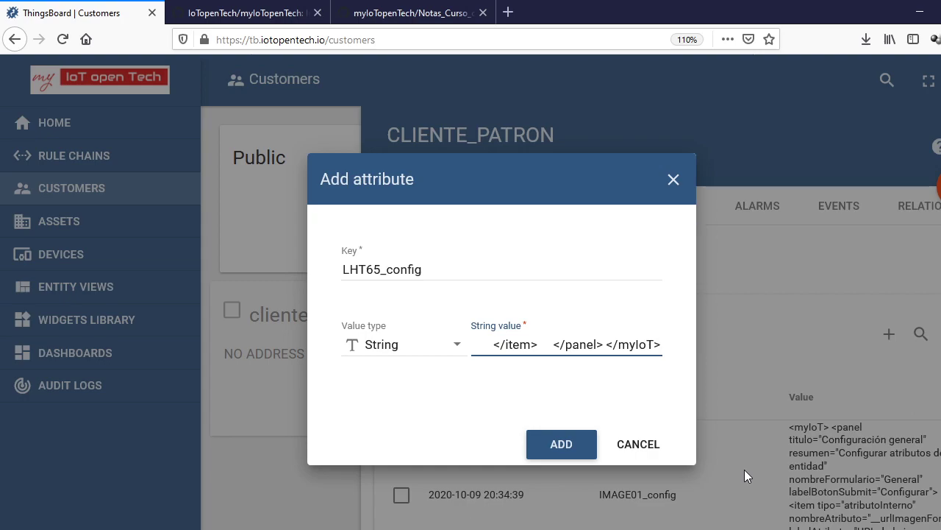
left_click(564, 448)
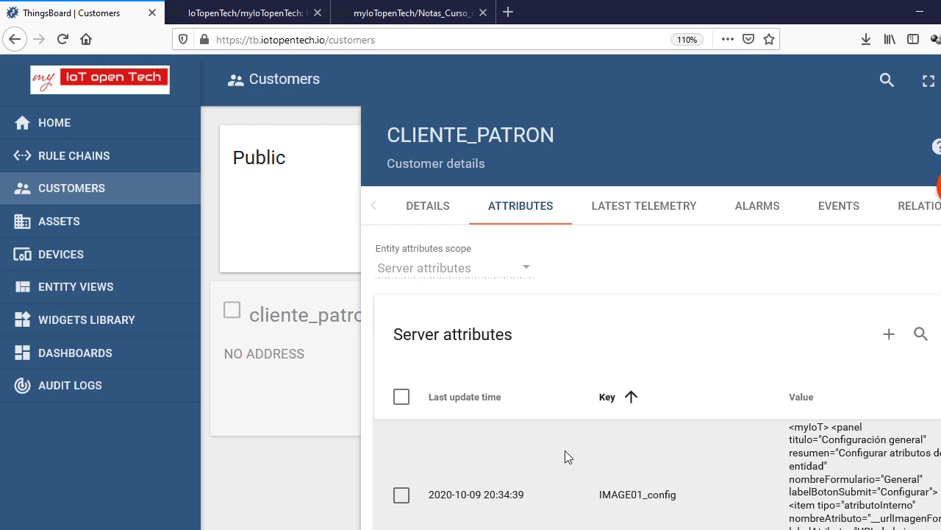
Return to the Word guide and review the selected config XML back to its beginning in section 3.4.3.4
key("alt+Tab")
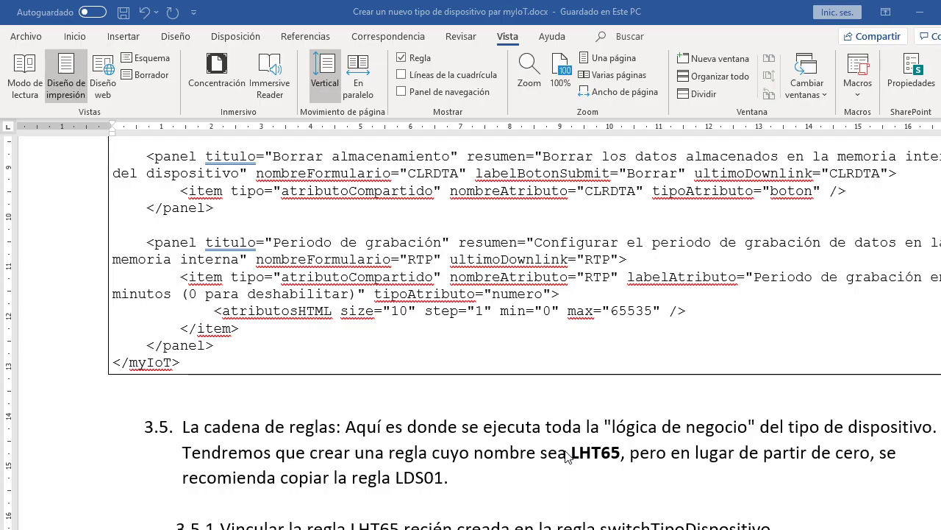
scroll(236, 304, "up", 15)
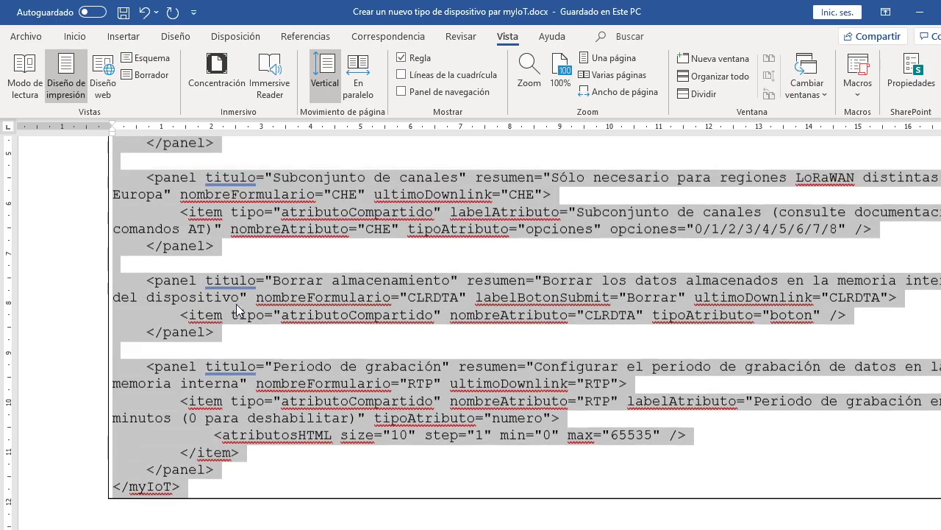
scroll(236, 303, "up", 15)
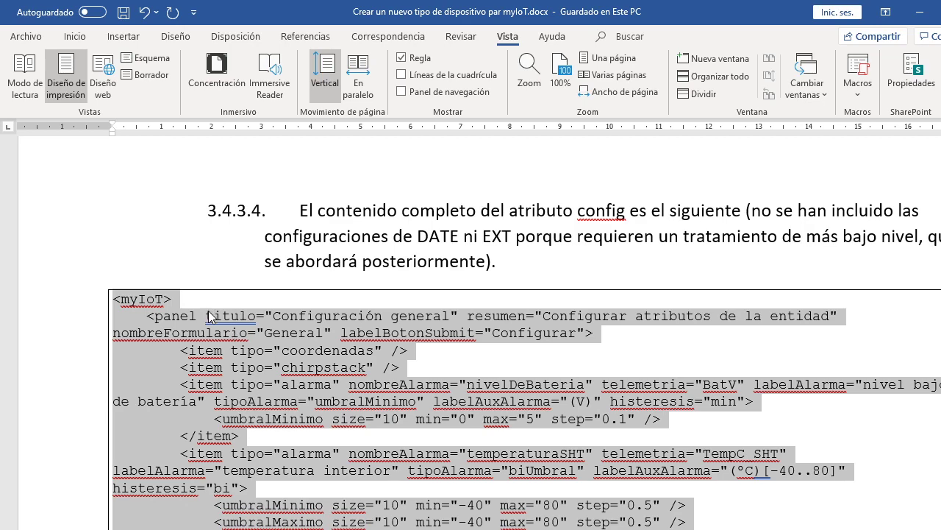
Switch to ThingsBoard in Firefox and reopen the attributes of customer cliente_patron
key("alt+Tab")
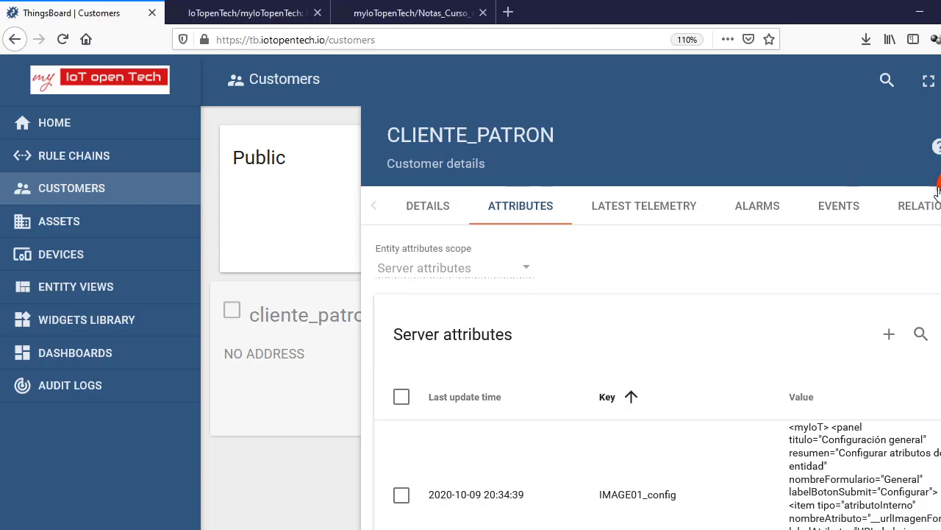
left_click(938, 144)
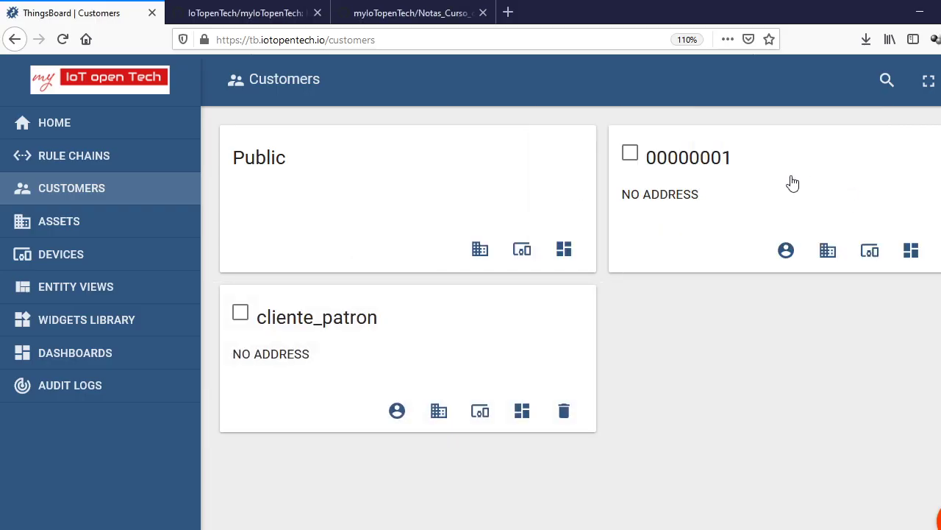
left_click(335, 333)
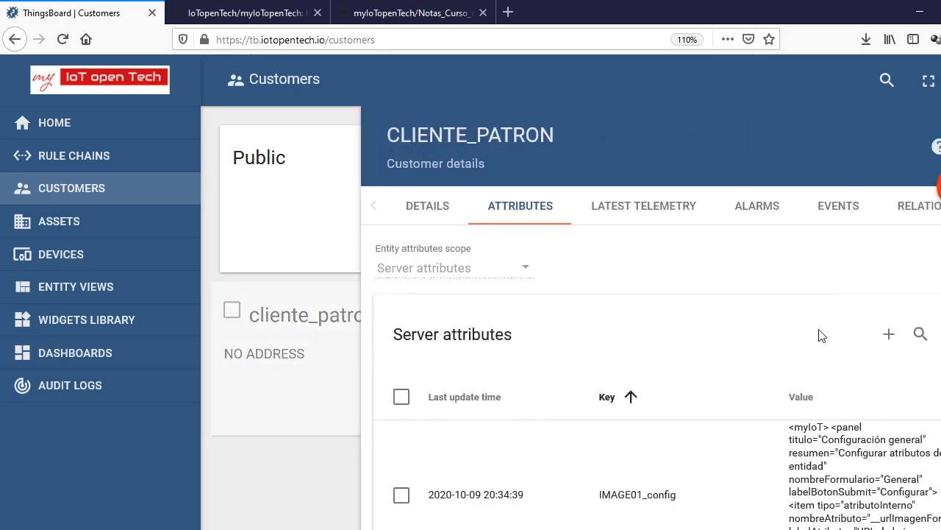
left_click(889, 342)
left_click(397, 271)
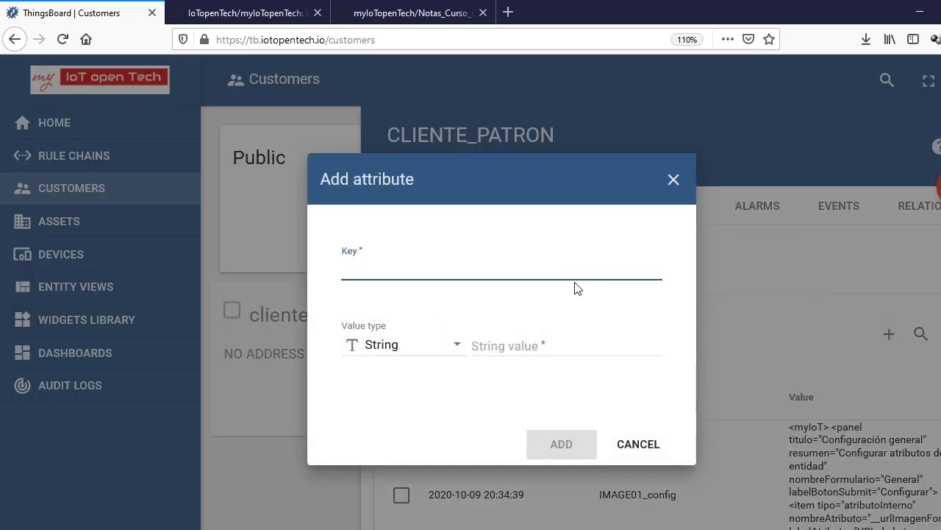
type("LHT65")
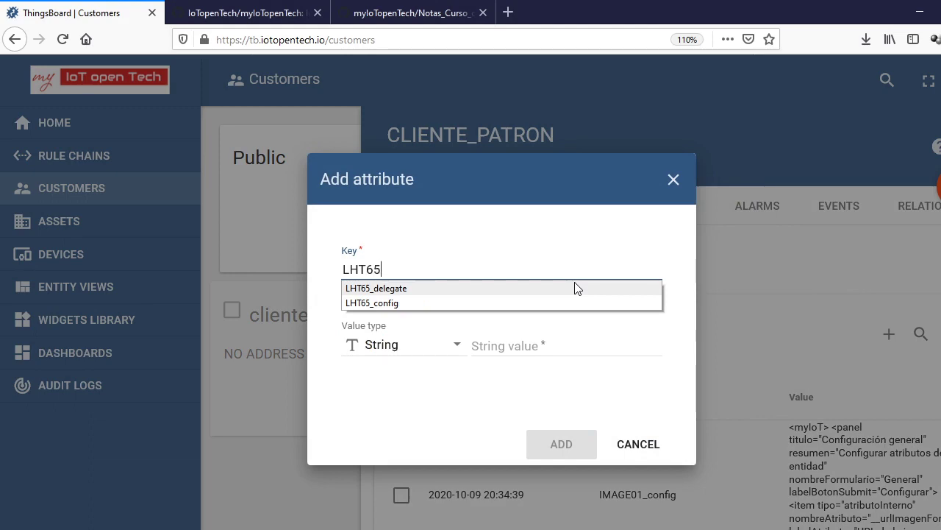
type("_config")
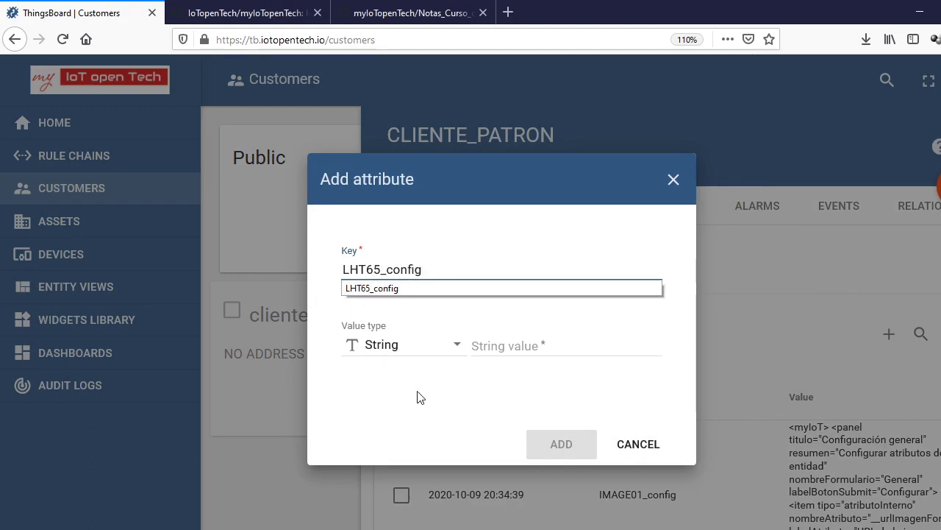
left_click(510, 344)
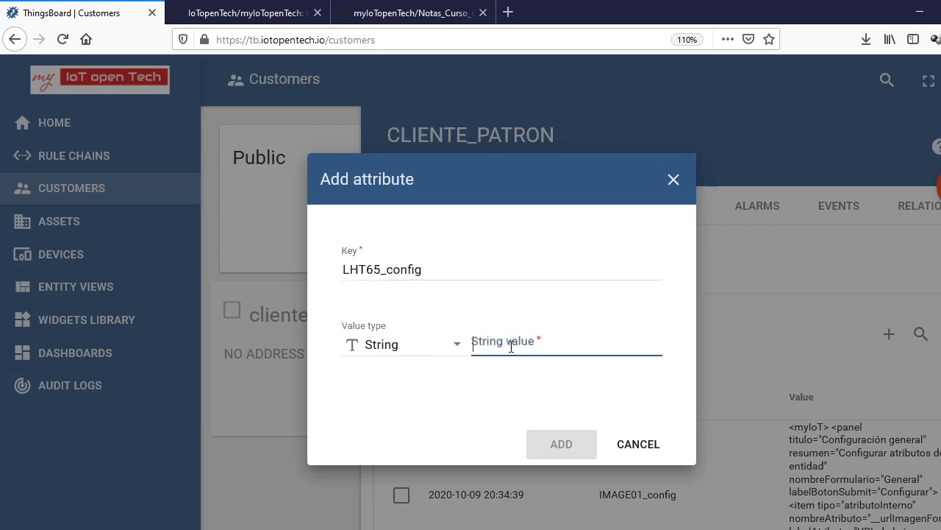
key("ctrl+v")
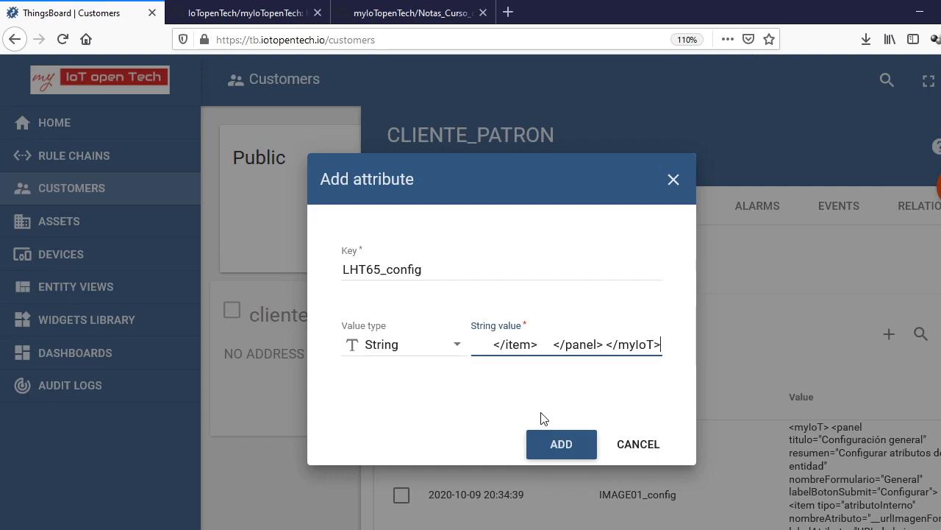
left_click(629, 441)
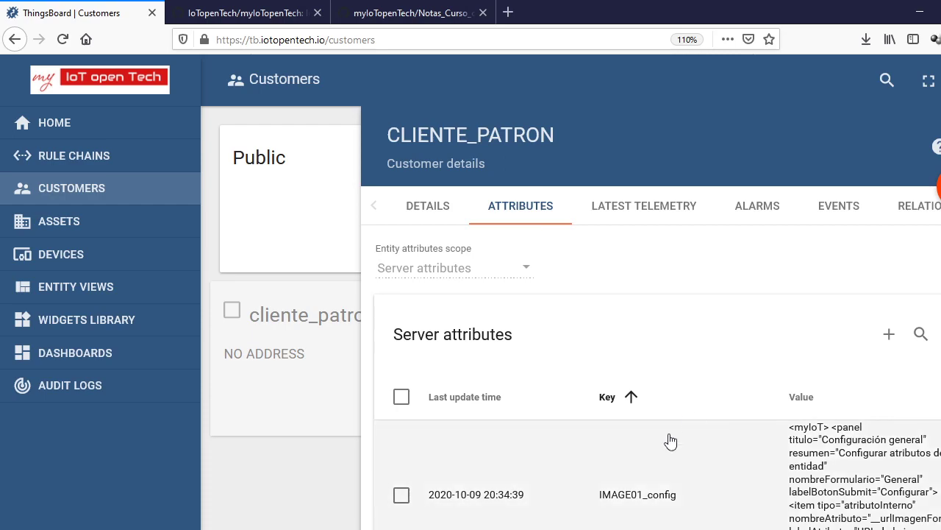
Open the list of rule chains and export the LDS01 rule chain as a JSON file
left_click(59, 157)
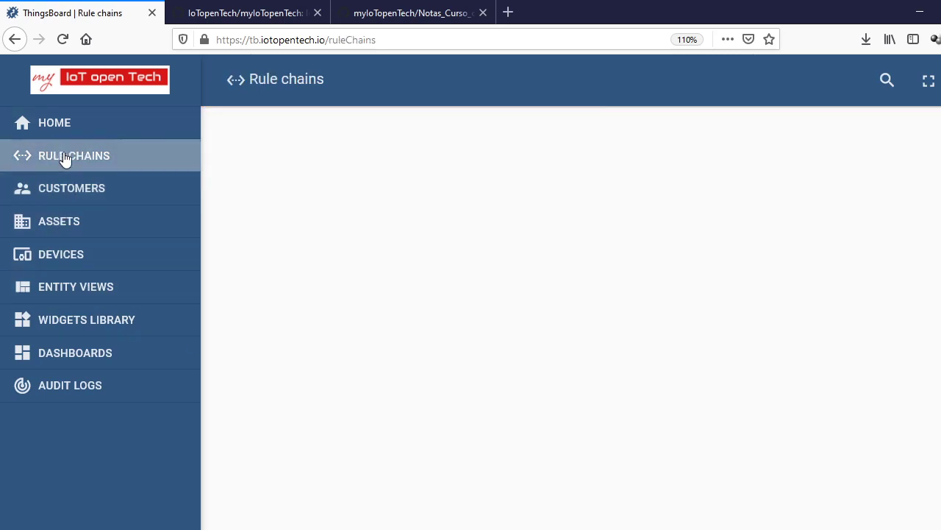
scroll(710, 384, "down", 5)
scroll(714, 384, "down", 5)
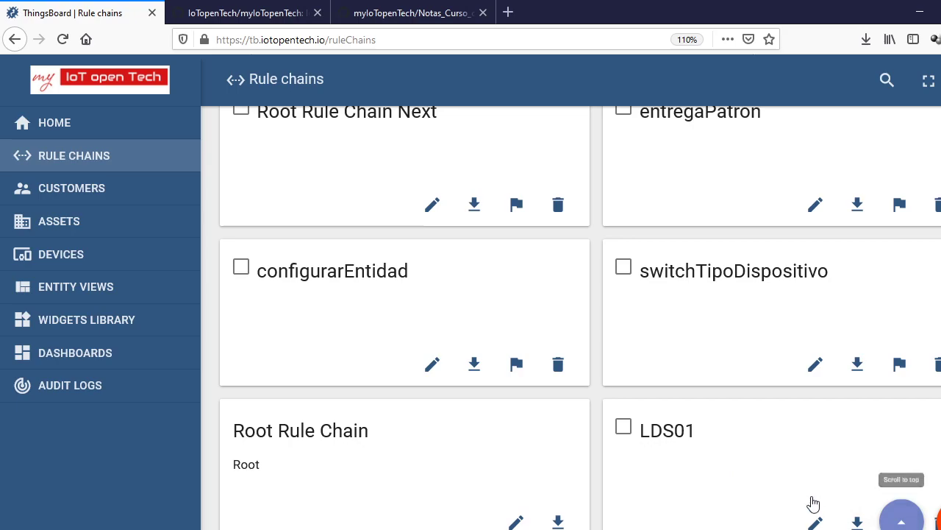
left_click(866, 524)
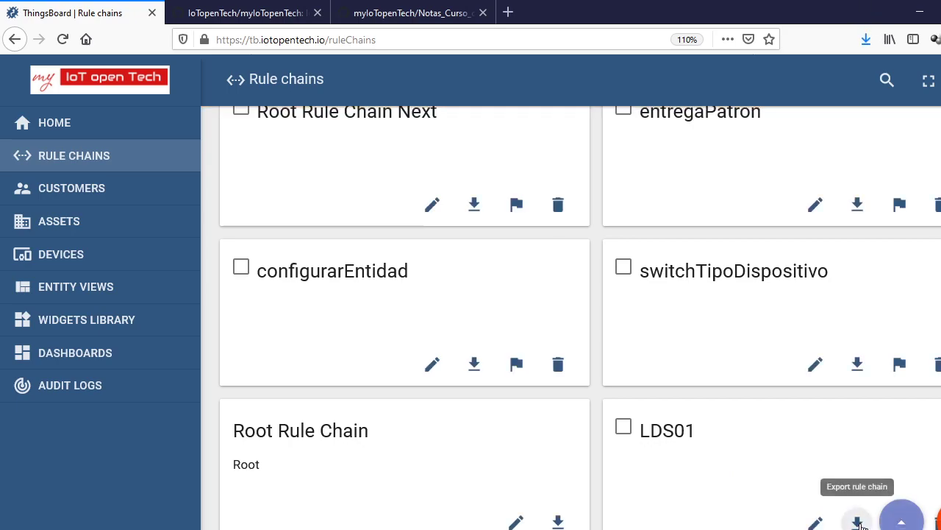
Import a rule chain from the exported lds01.json file in the Downloads folder
mouse_move(939, 520)
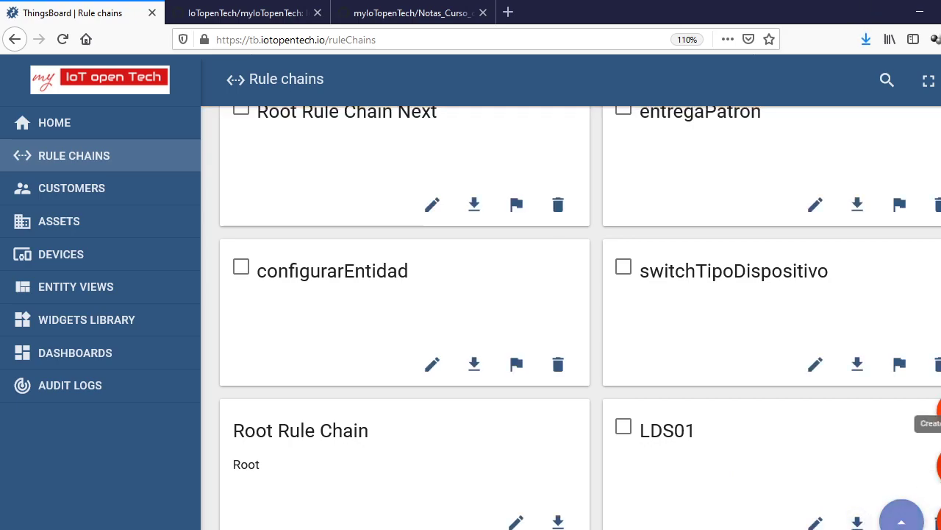
left_click(939, 411)
left_click(478, 316)
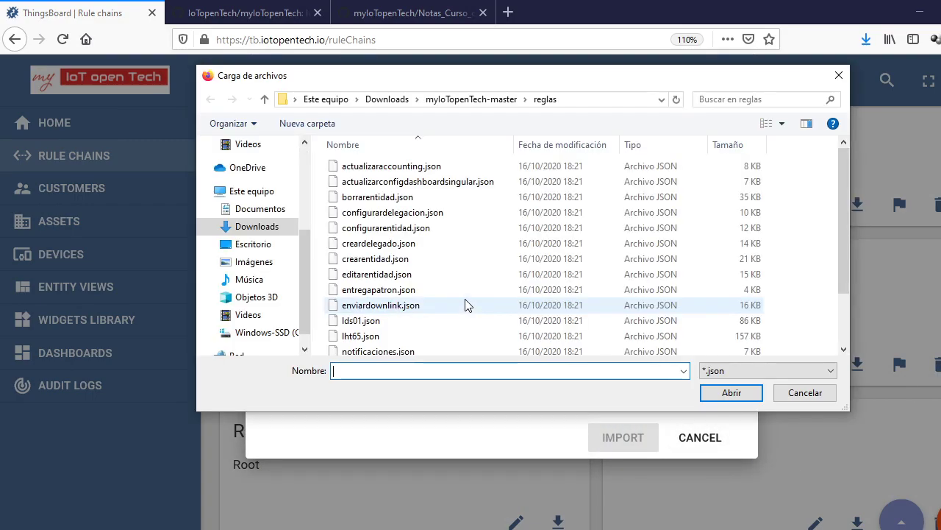
scroll(311, 252, "up", 3)
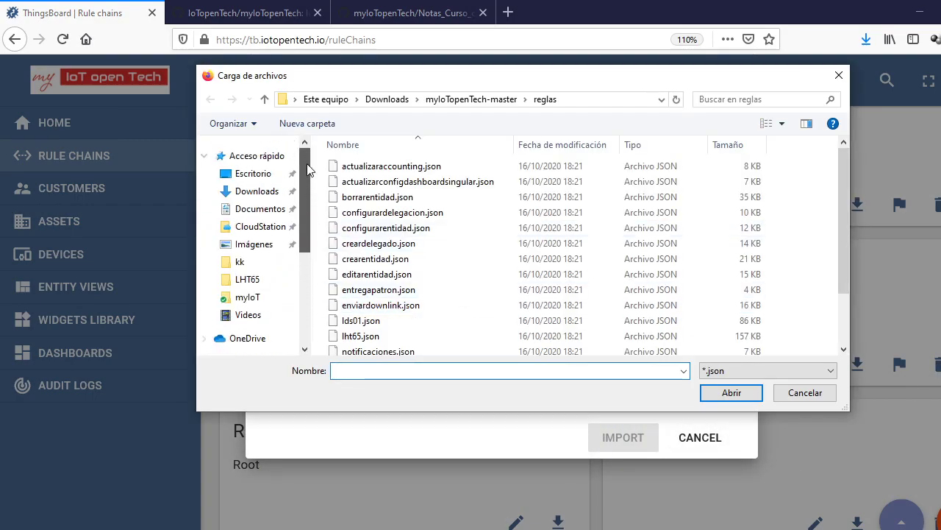
left_click(261, 191)
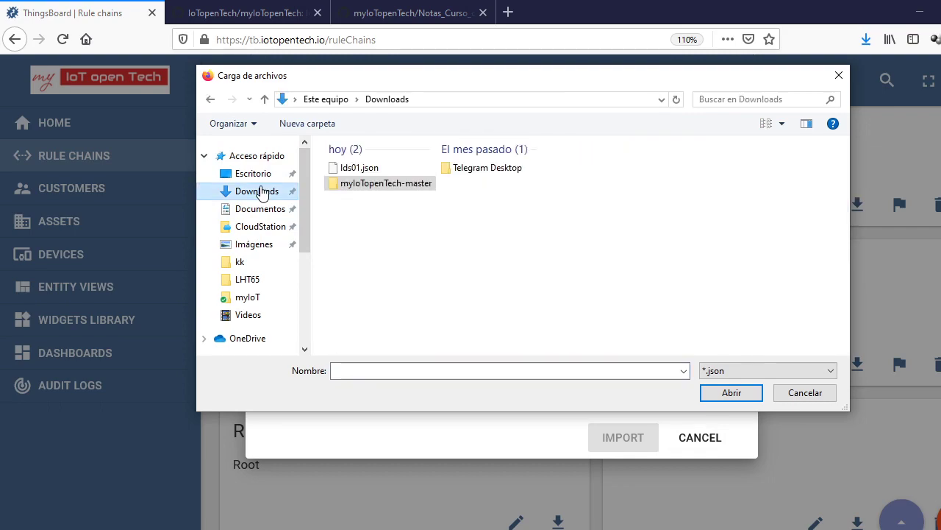
double_click(364, 170)
left_click(614, 435)
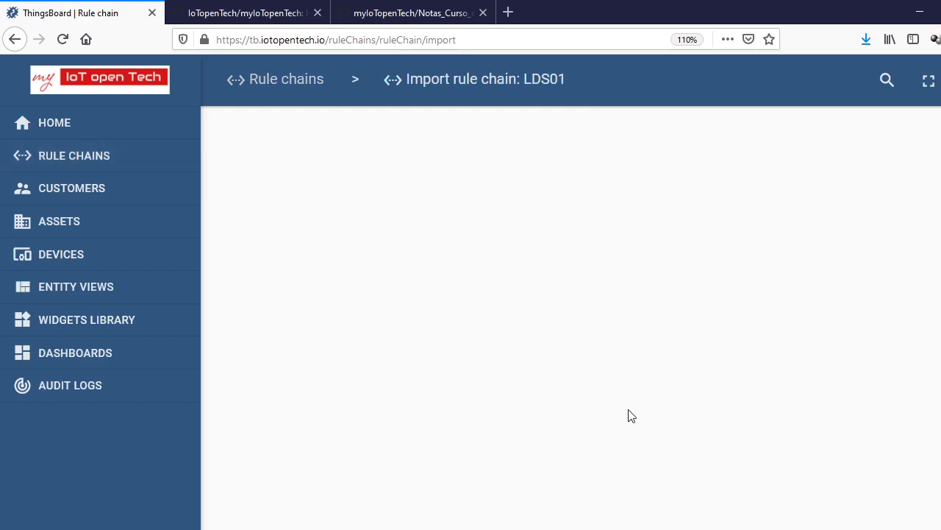
Review the nodes of the imported LDS01 rule chain and apply the changes to save it
key("ctrl+minus")
key("ctrl+minus")
key("ctrl+minus")
key("ctrl+minus")
key("ctrl+minus")
key("ctrl+minus")
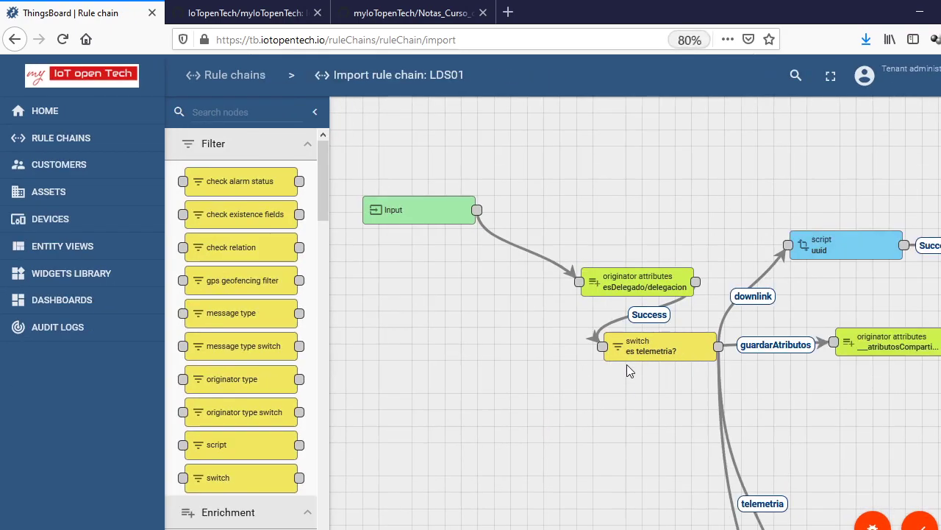
key("ctrl+plus")
key("ctrl+plus")
key("ctrl+plus")
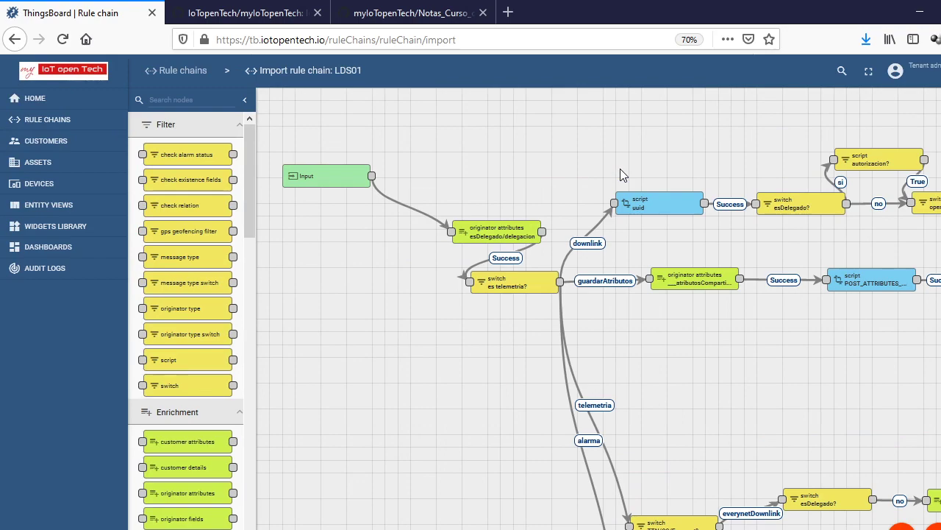
scroll(869, 322, "right", 5)
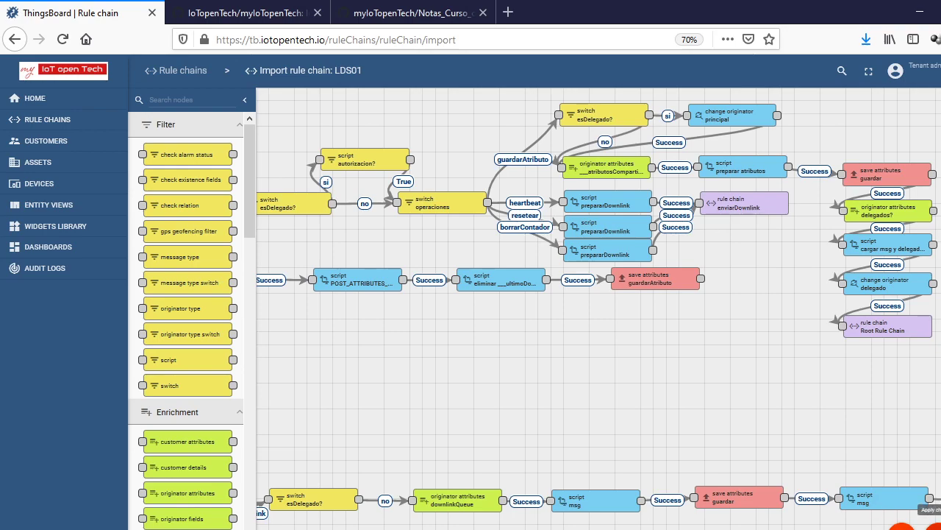
left_click(903, 526)
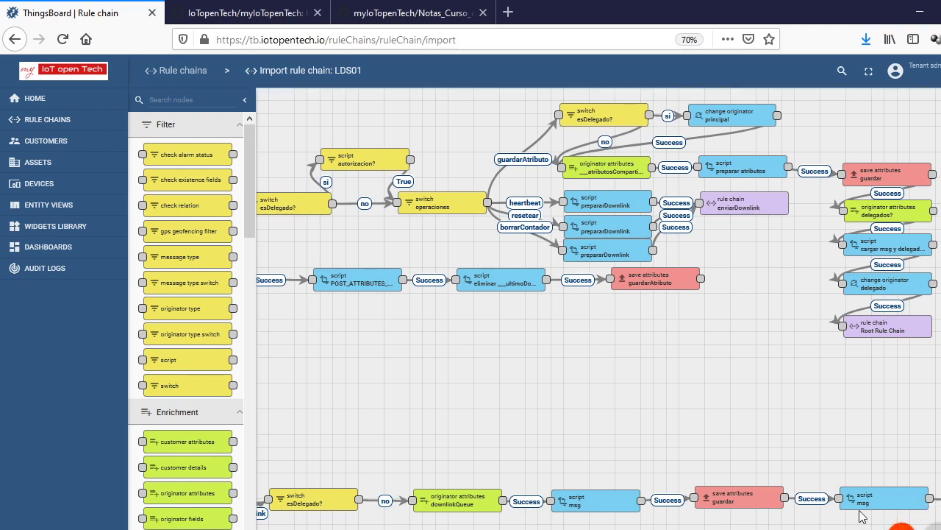
Return to the rule chains list, rename the newly imported LDS01 copy as LHT65, save it and close its details
left_click(177, 66)
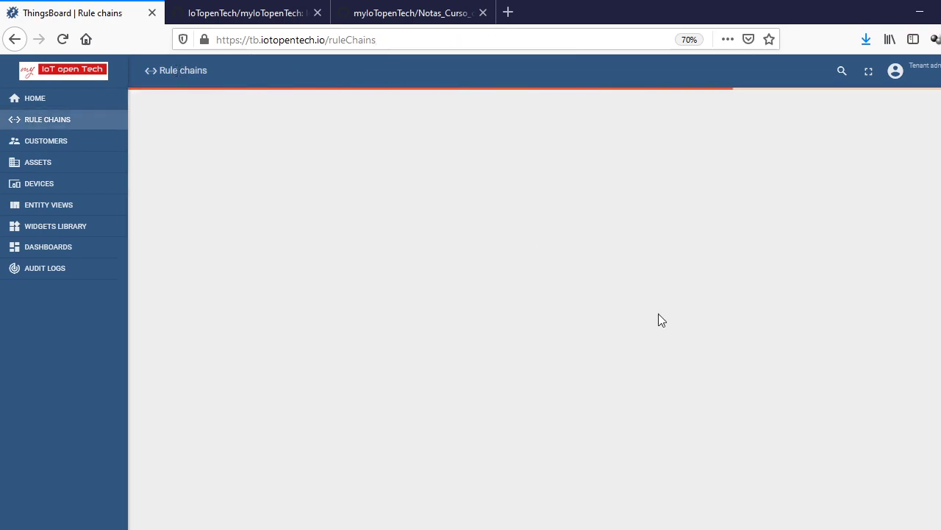
scroll(657, 320, "down", 1)
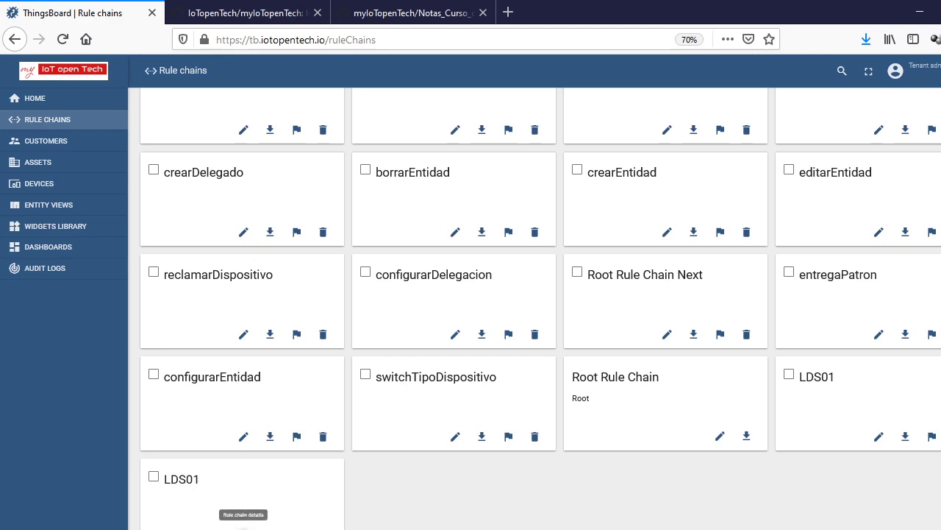
left_click(243, 525)
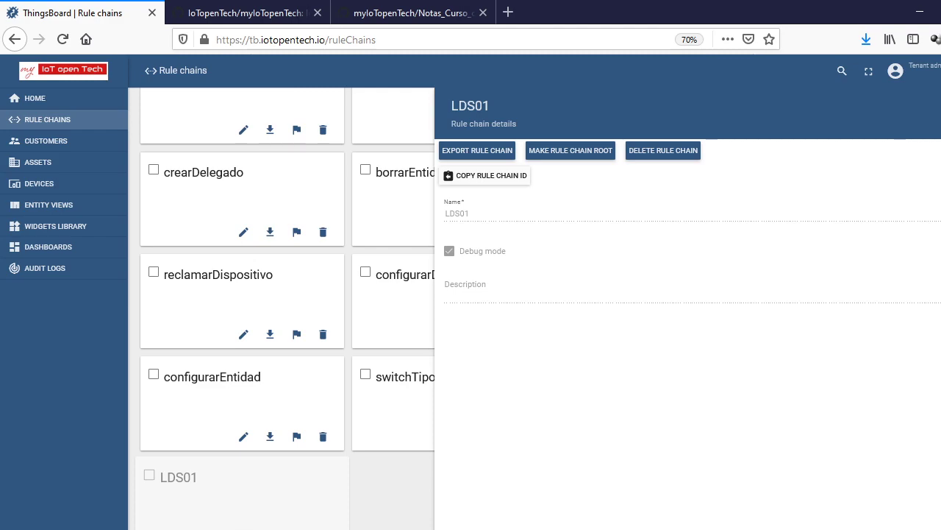
left_click(928, 140)
double_click(498, 164)
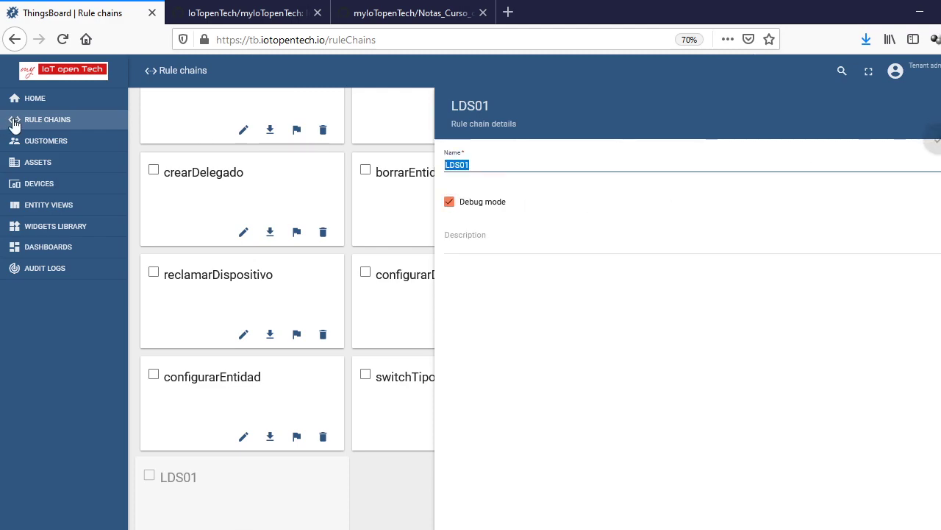
type("LHT65")
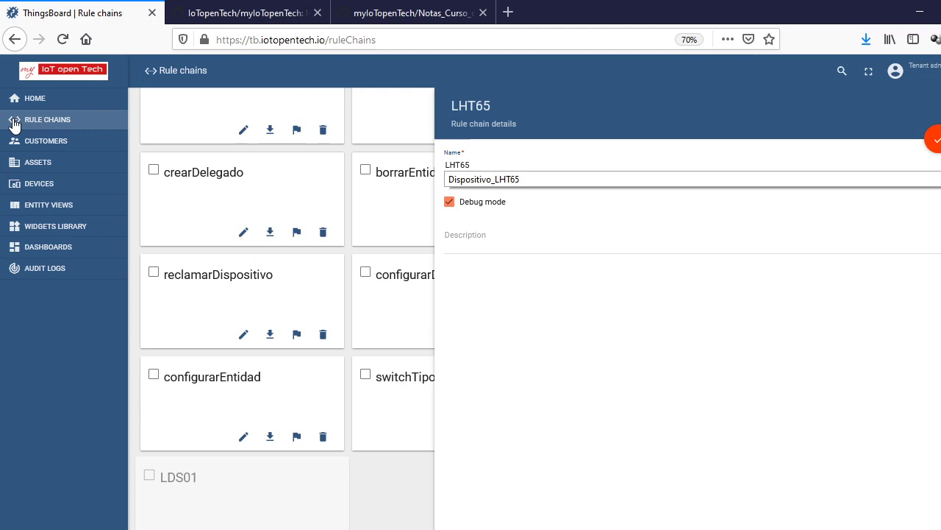
left_click(715, 326)
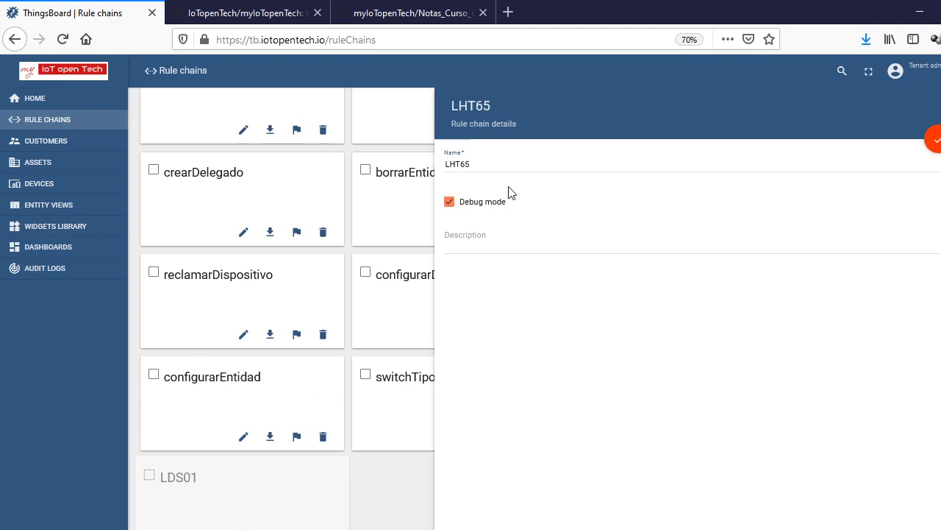
scroll(511, 193, "up", 5, "ctrl")
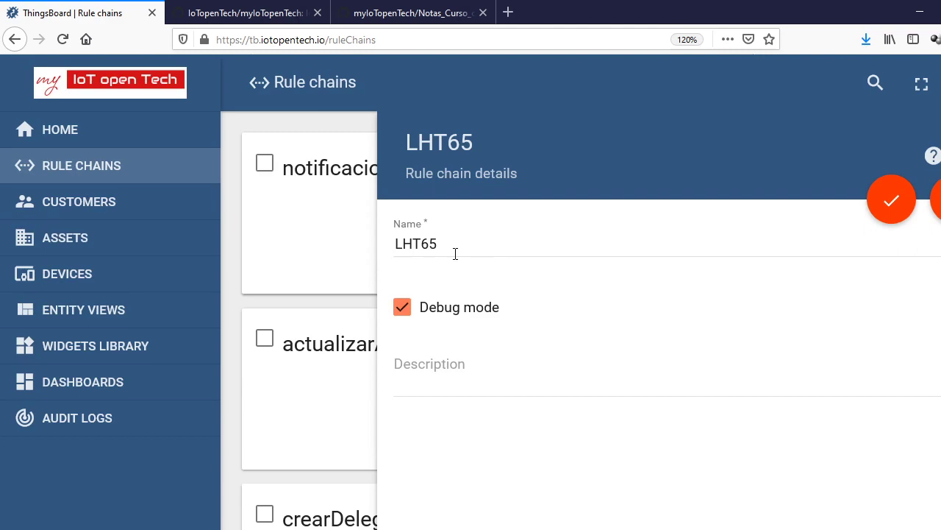
left_click(893, 200)
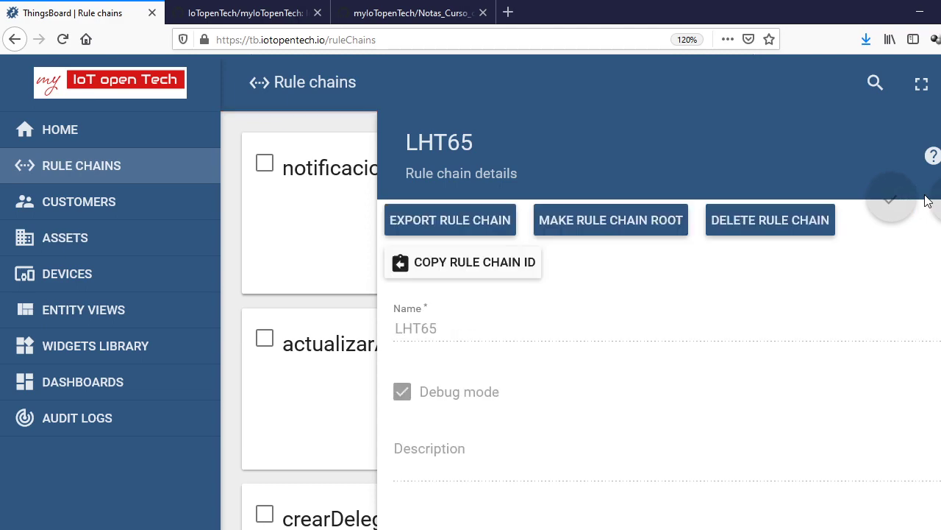
key("Escape")
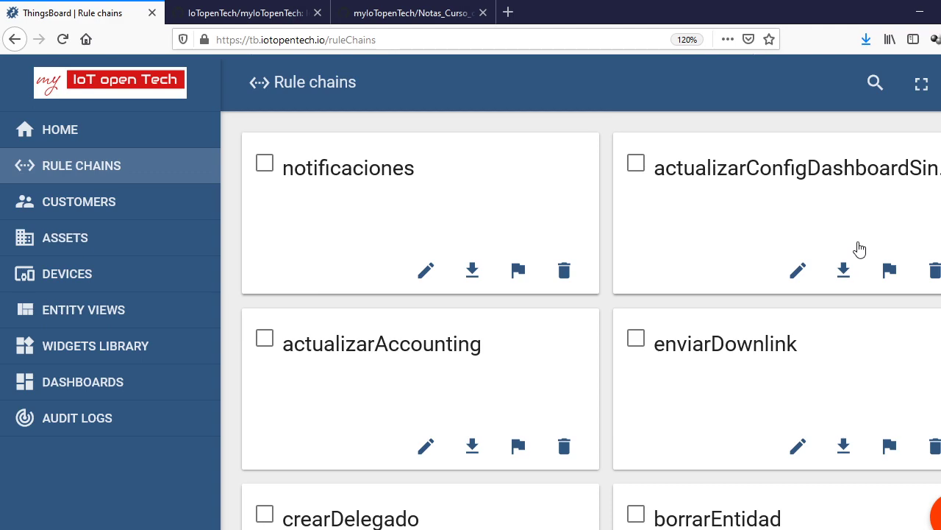
Open the switchTipoDispositivo rule chain and view the script of its "al dispositivo" switch node
scroll(581, 320, "down", 10)
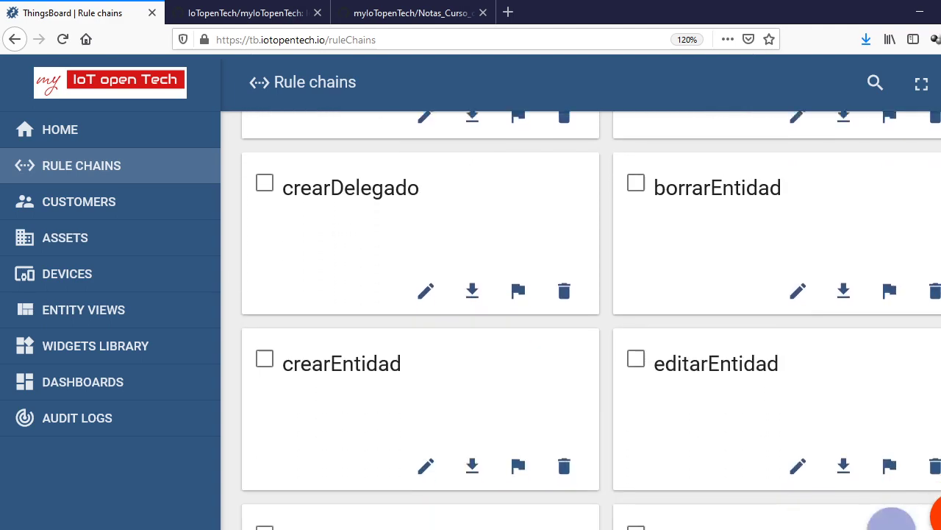
scroll(581, 320, "down", 3)
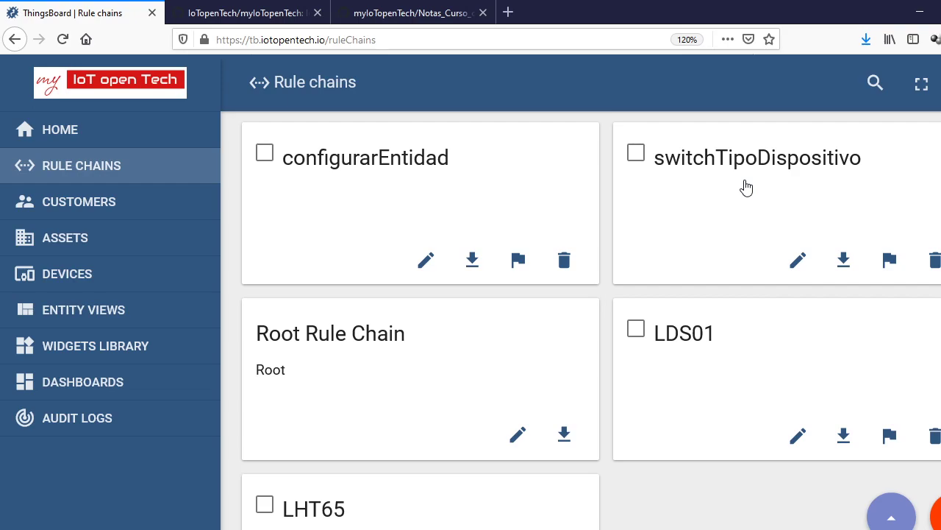
double_click(765, 158)
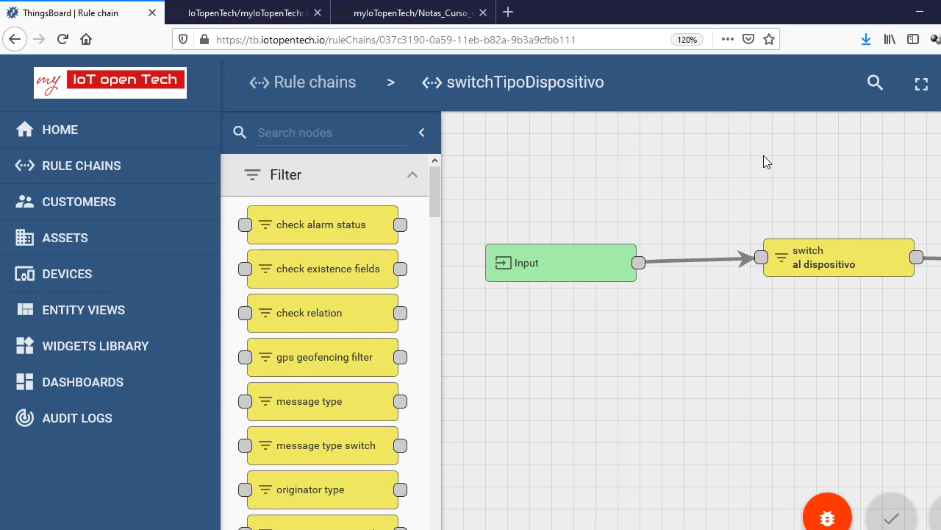
scroll(691, 321, "right", 3)
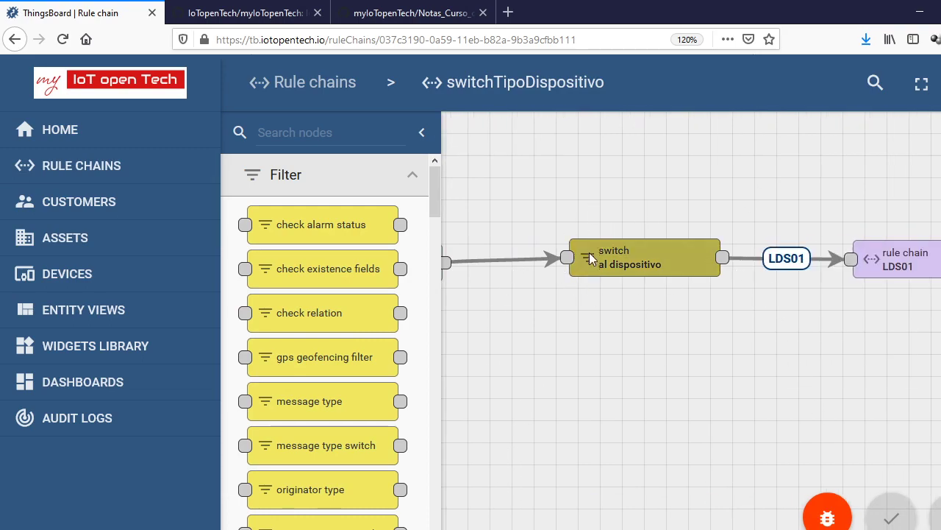
double_click(630, 268)
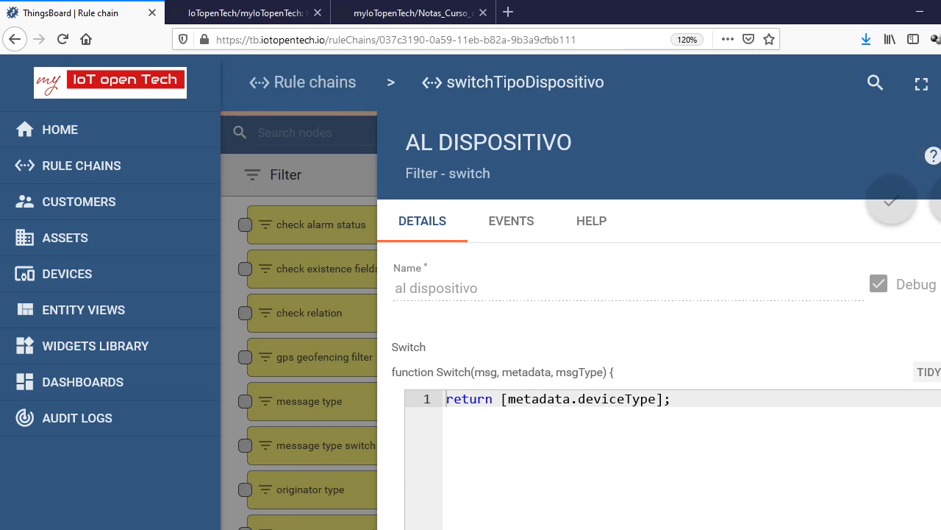
Close the switch node details and add a rule chain node pointing to LHT65 below the LDS01 rule chain node
key("Escape")
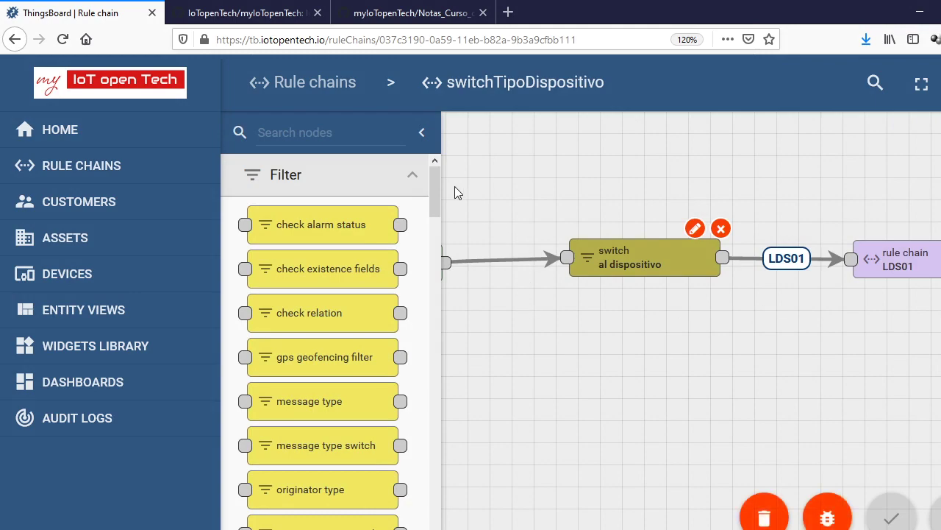
left_click_drag(431, 193, 444, 528)
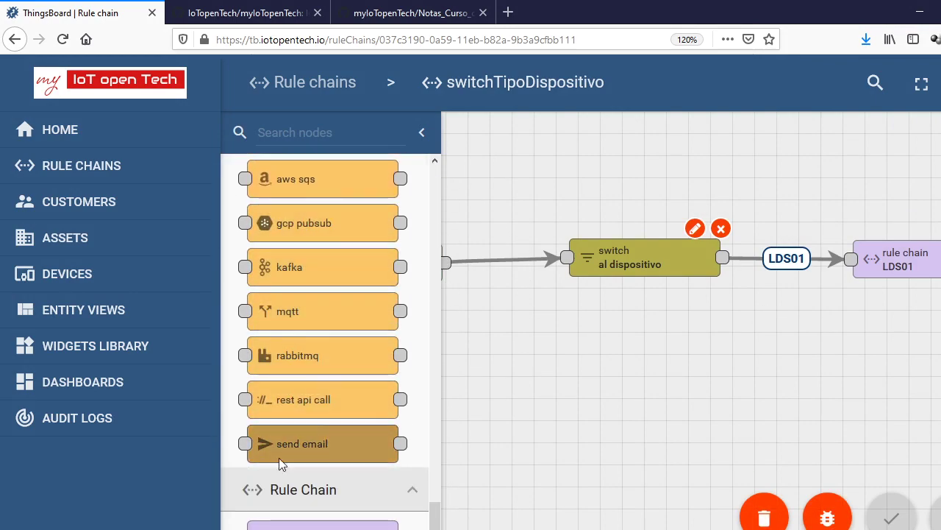
left_click_drag(324, 524, 903, 323)
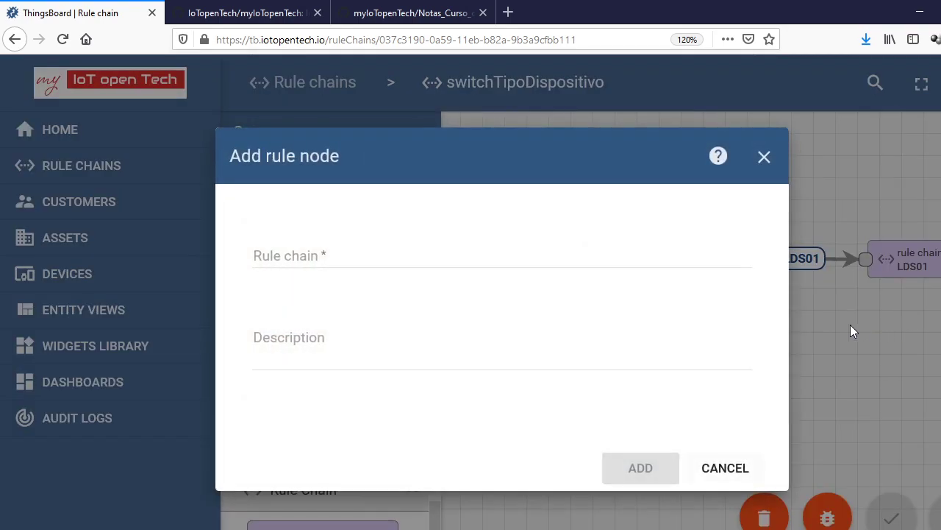
left_click(333, 263)
type("LHT65")
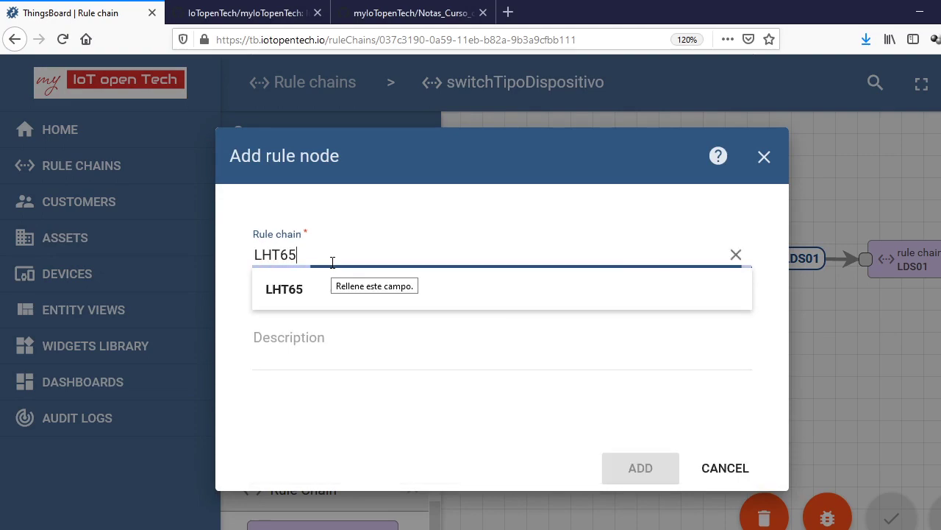
left_click(305, 297)
left_click(641, 469)
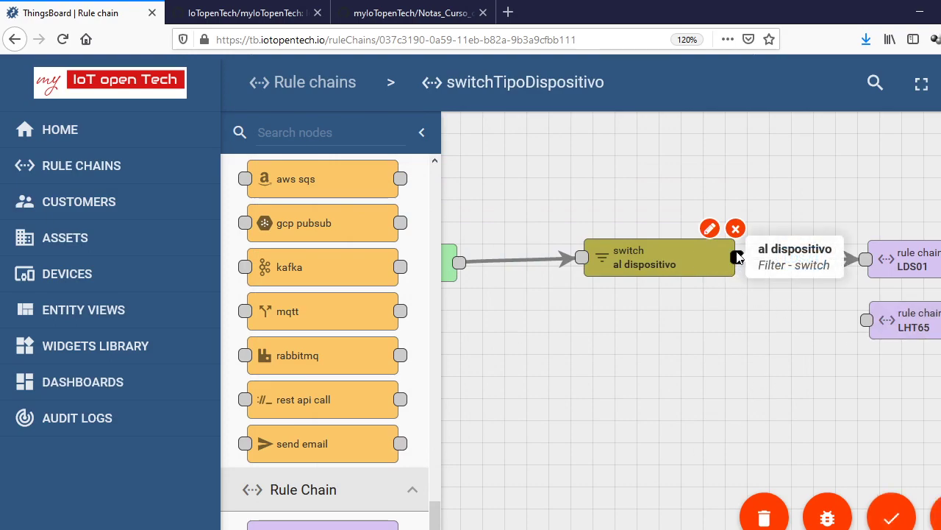
Link the "al dispositivo" switch to the LHT65 rule chain node with a new LHT65 label and apply the changes
left_click_drag(737, 259, 870, 324)
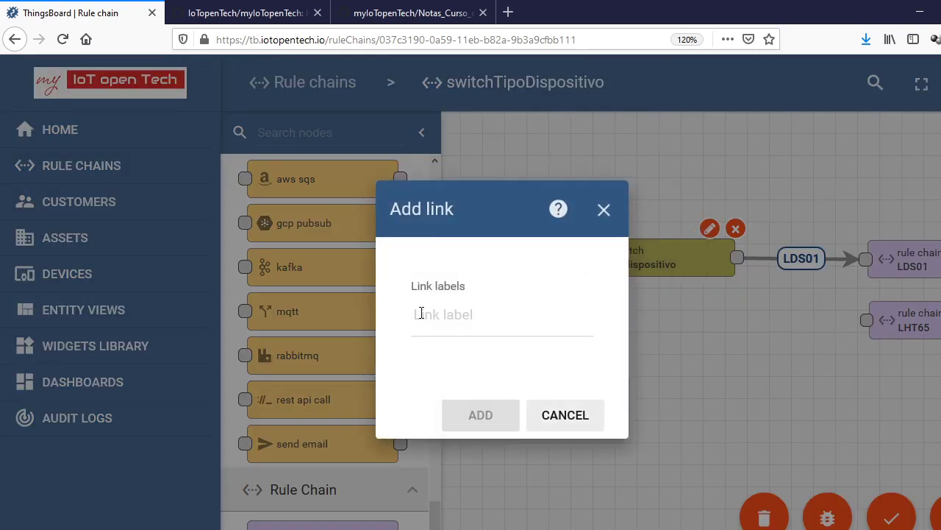
left_click(448, 317)
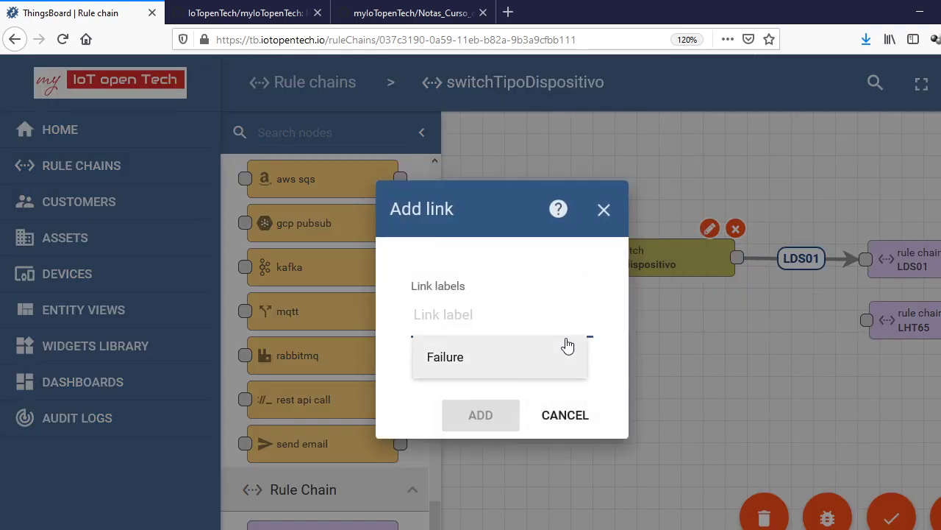
type("LHT65")
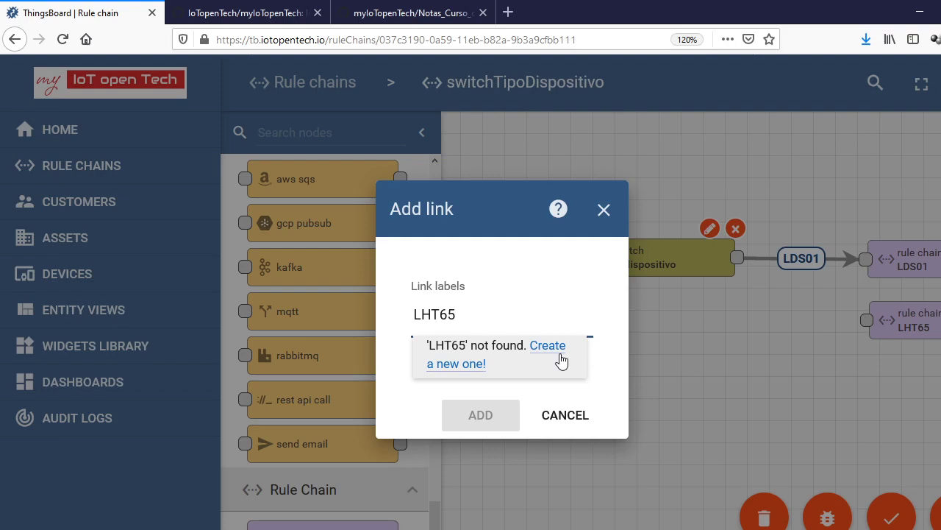
left_click(559, 360)
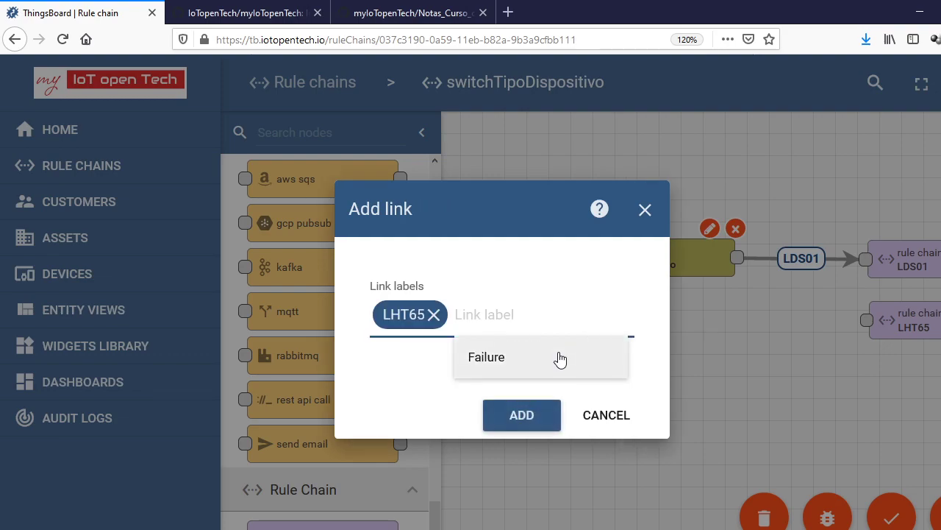
left_click(523, 420)
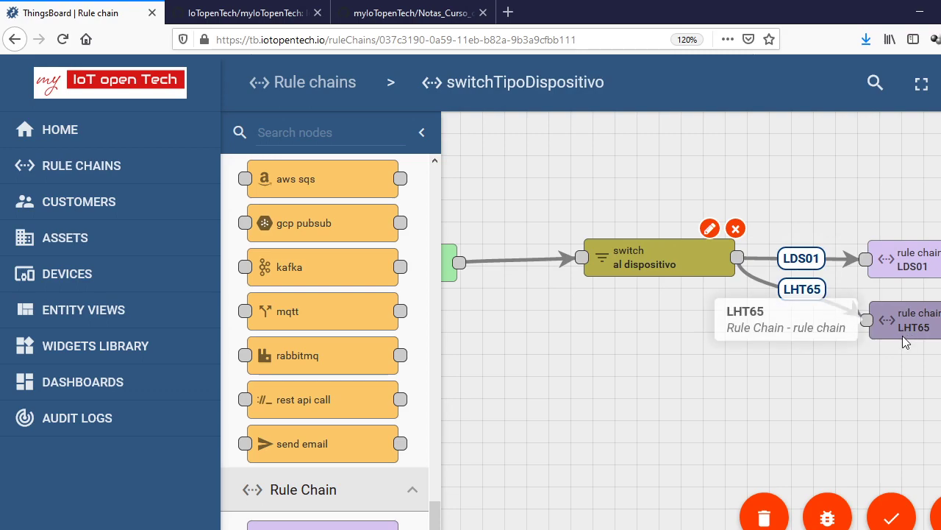
left_click(889, 516)
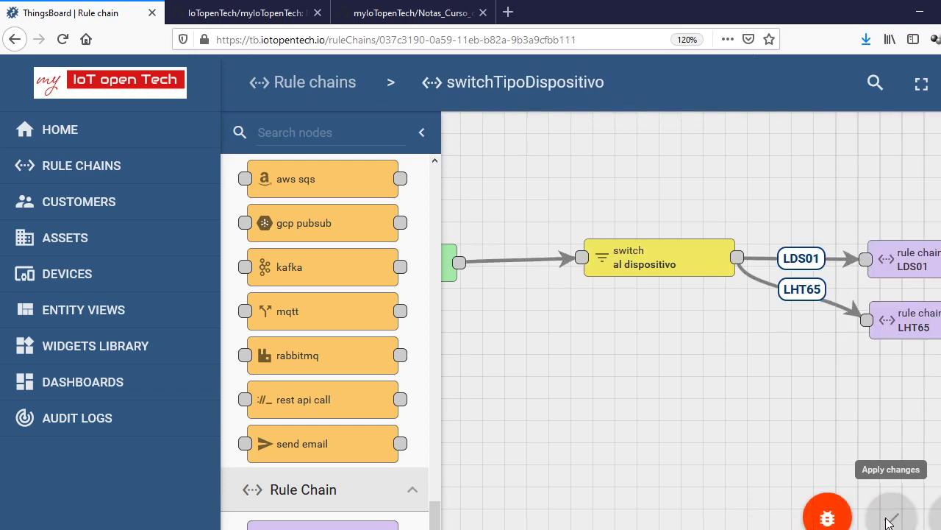
Open the LHT65 rule chain from the rule chains list, hide the node library and examine the whole node layout
left_click(353, 87)
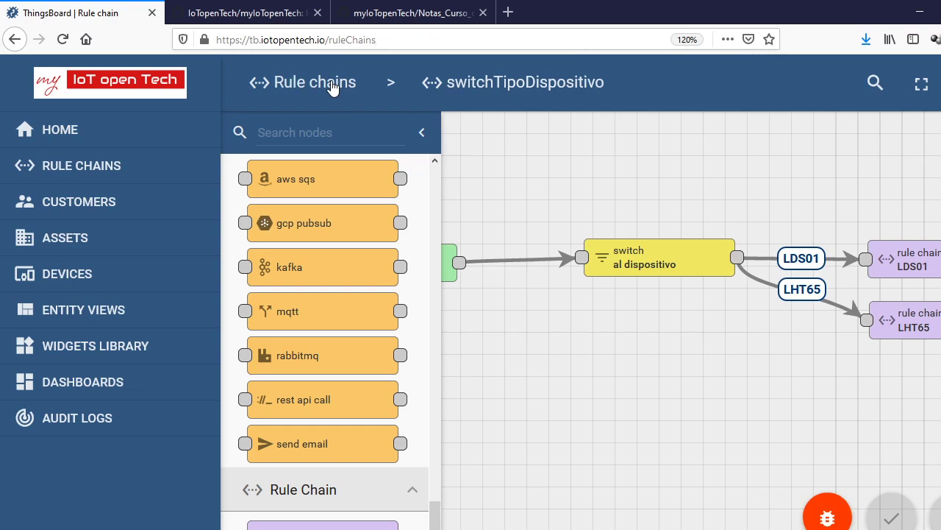
scroll(710, 279, "down", 10)
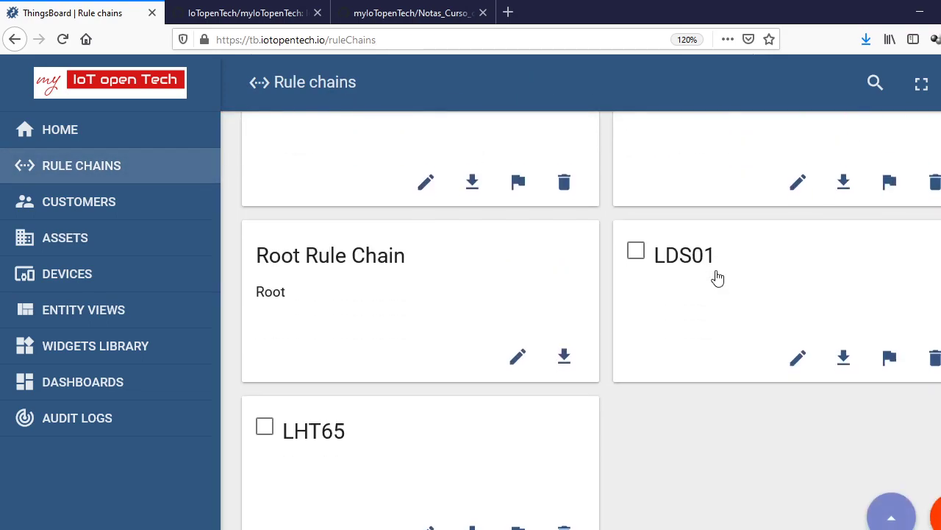
left_click(315, 426)
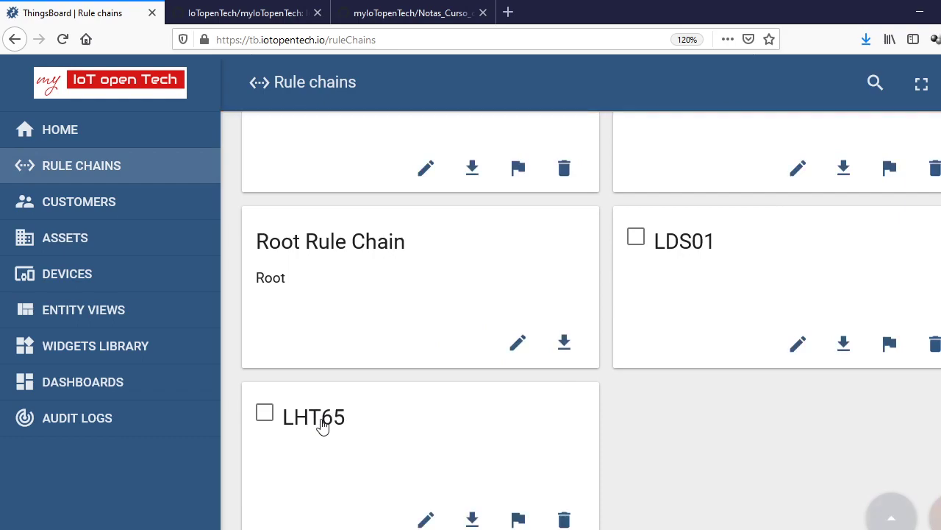
left_click(321, 425)
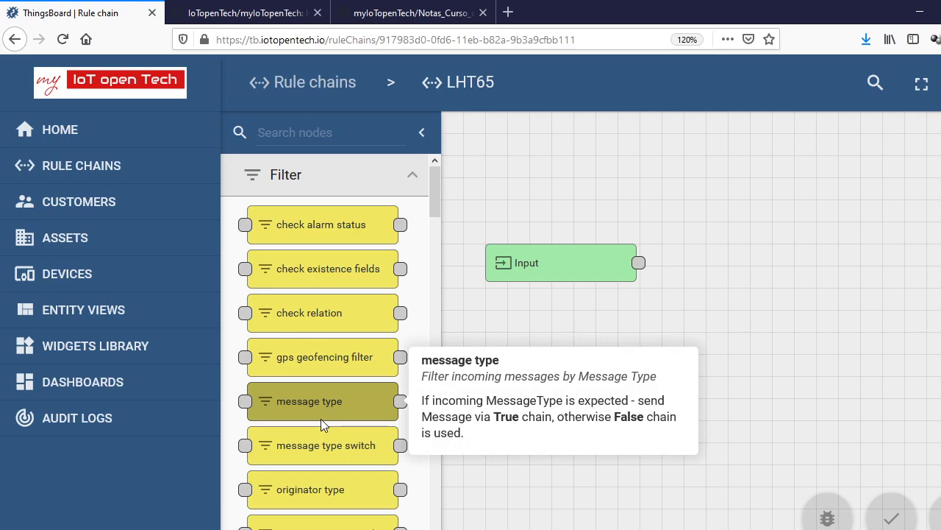
left_click(422, 133)
key("ctrl+minus")
key("ctrl+minus")
key("ctrl+minus")
key("ctrl+minus")
key("ctrl+minus")
key("ctrl+minus")
key("ctrl+minus")
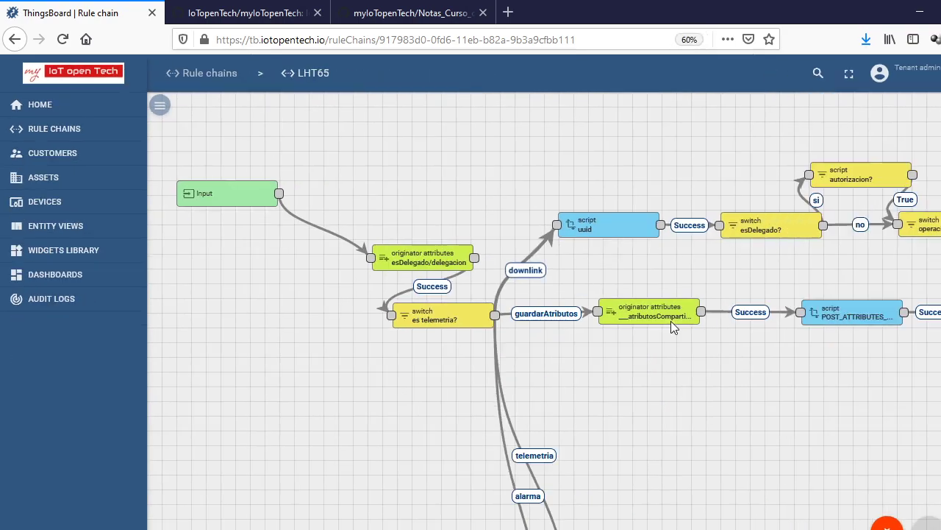
key("ctrl+plus")
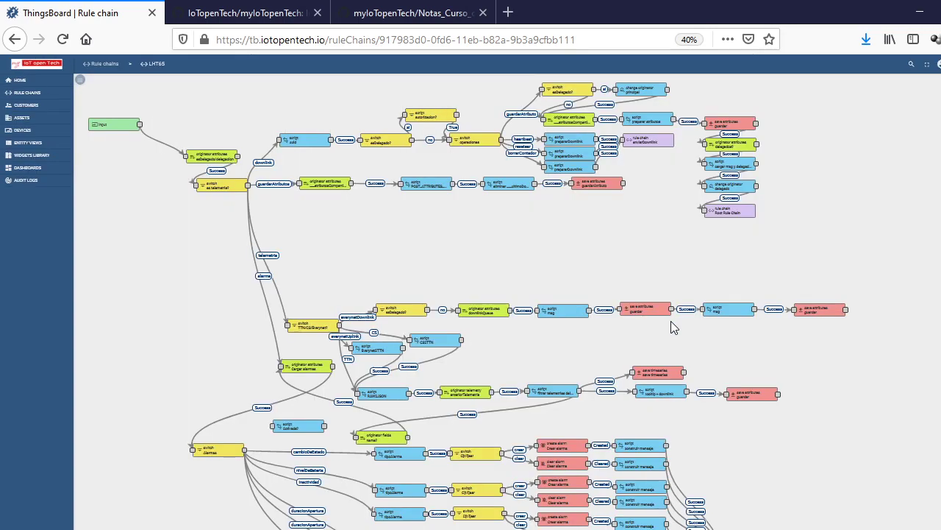
key("ctrl+minus")
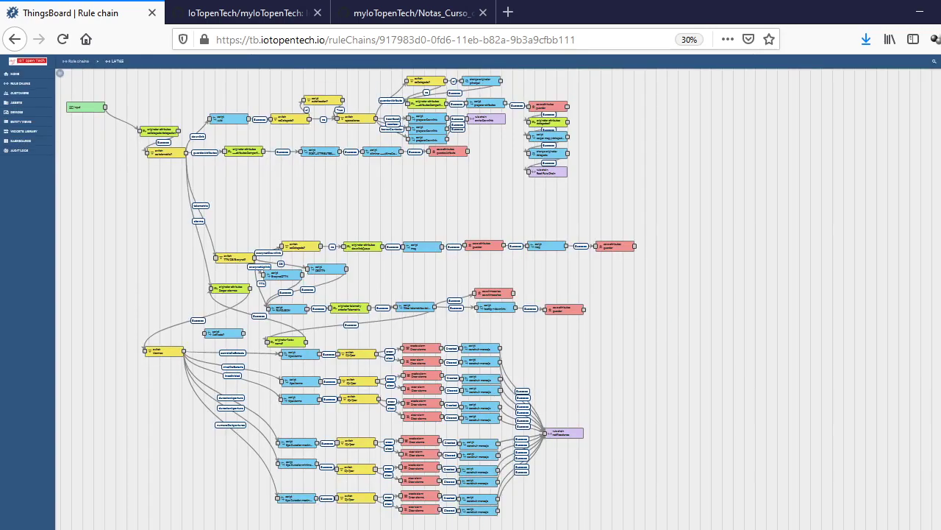
Switch to the Word guide and examine the diagram under section 3.5.2 for the highlighted zones to modify in the LHT65 rule chain
mouse_move(438, 525)
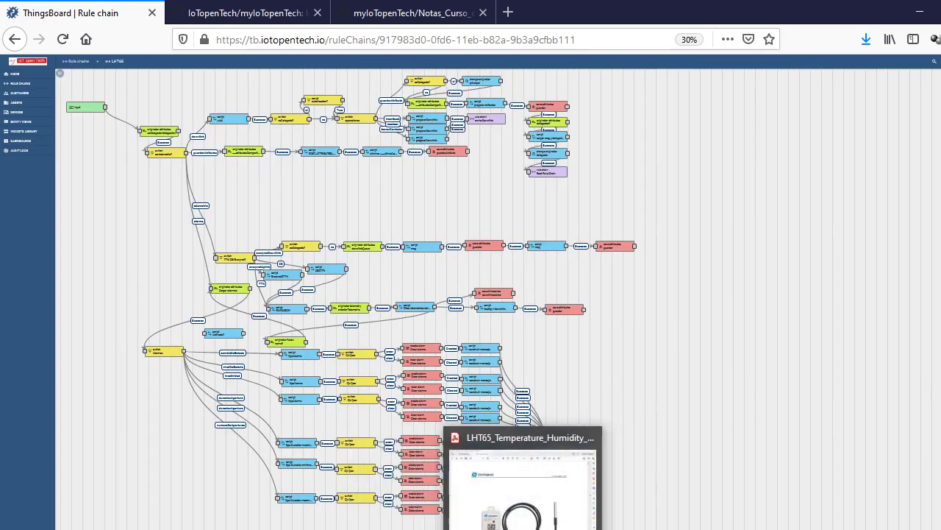
left_click(551, 478)
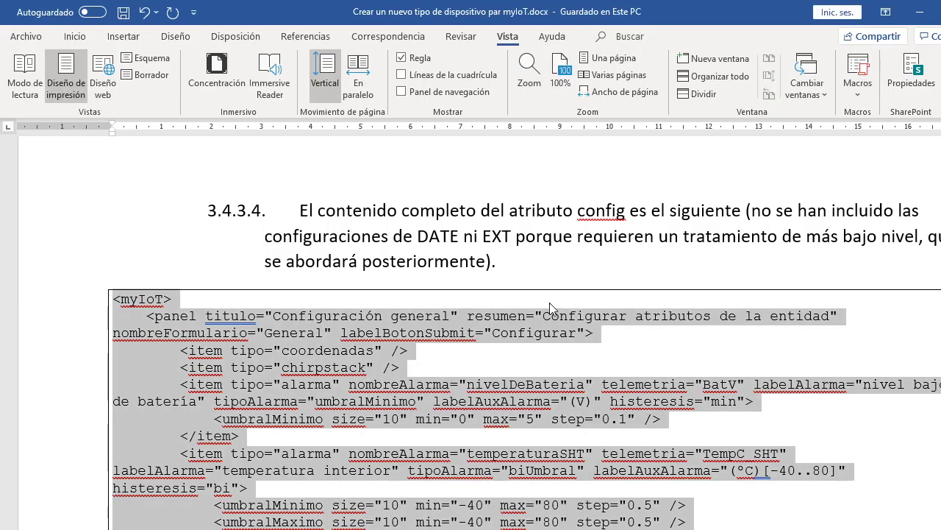
scroll(549, 302, "down", 10)
scroll(550, 285, "down", 20)
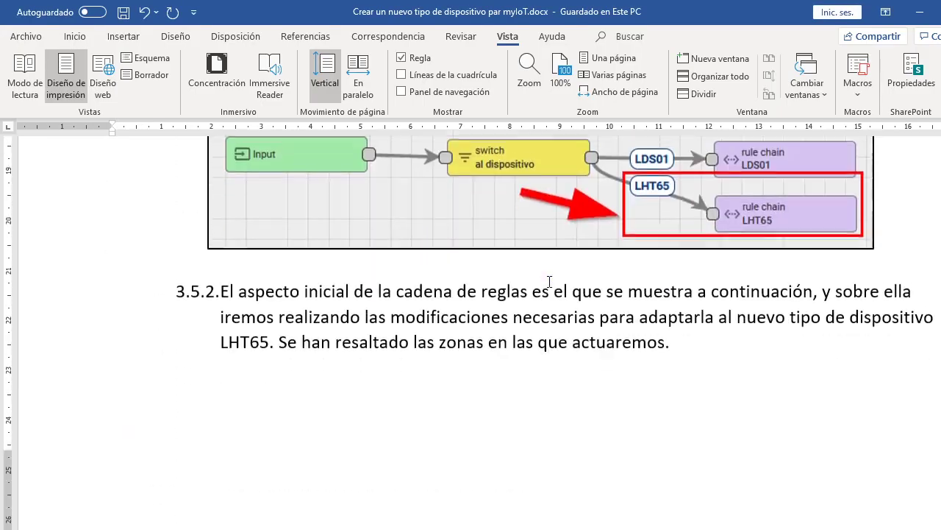
scroll(548, 281, "down", 8)
scroll(548, 281, "up", 2)
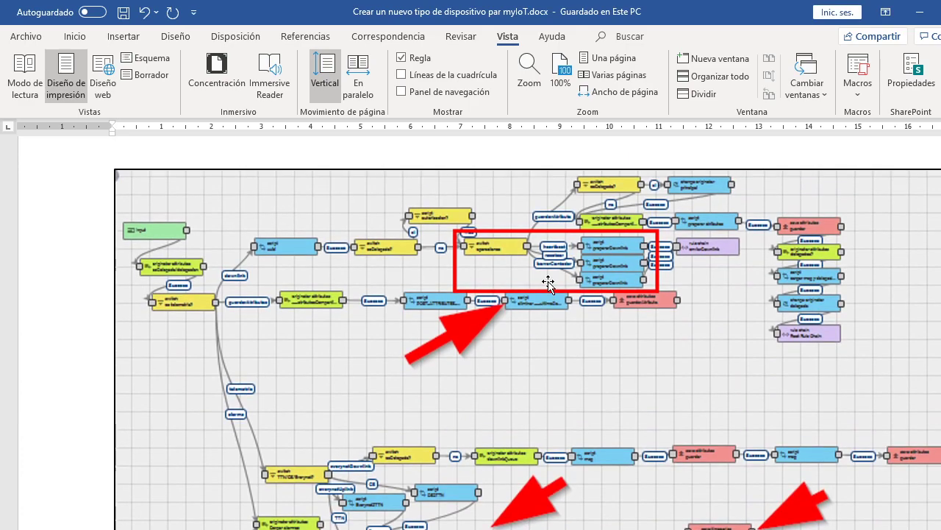
scroll(548, 283, "down", 6)
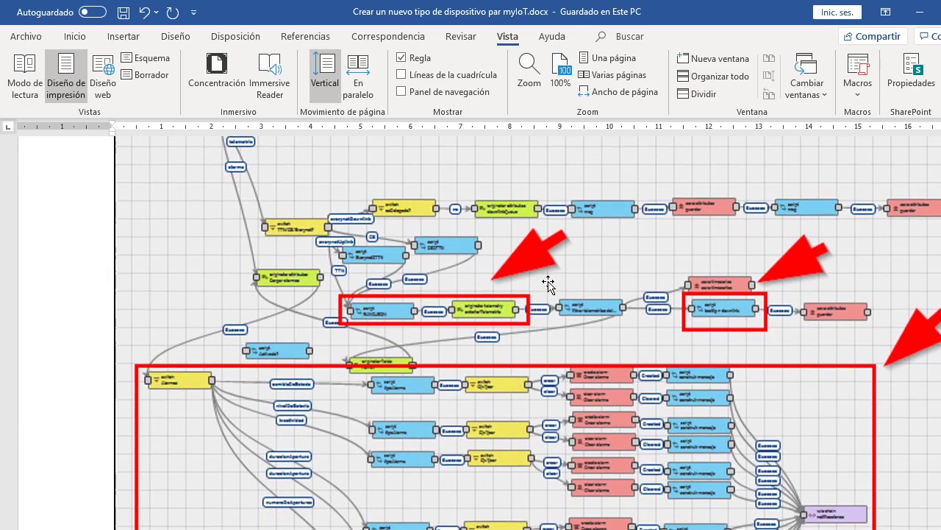
scroll(549, 284, "down", 2)
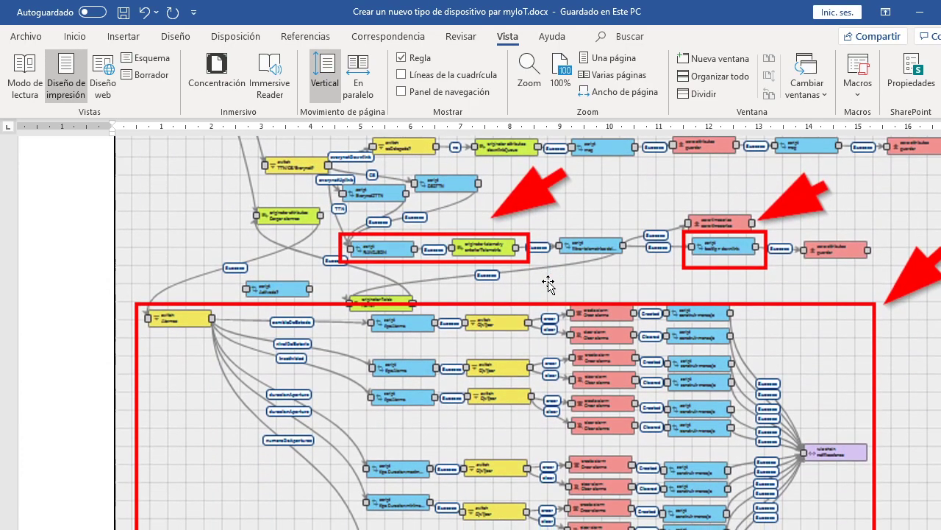
scroll(548, 284, "up", 5)
scroll(548, 284, "down", 2)
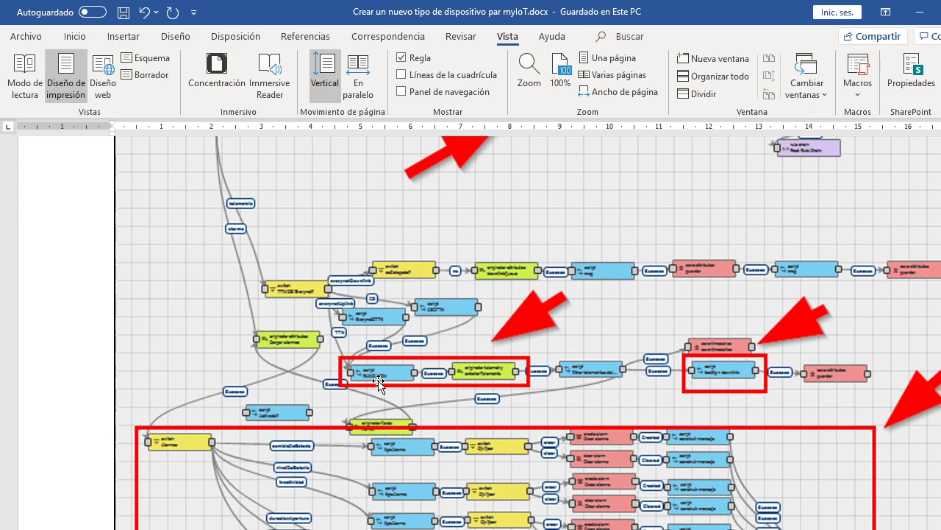
Switch to the manifiesto_lht65.ods spreadsheet in LibreOffice Calc, review the LHT65 telemetries and alarms, and return to the Word guide
key("alt+Tab")
key("alt+Tab")
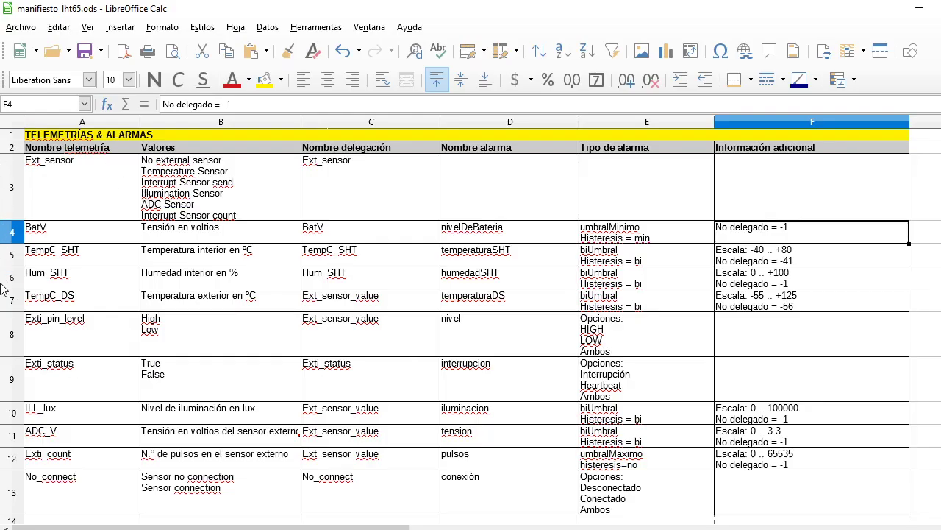
key("alt+Tab")
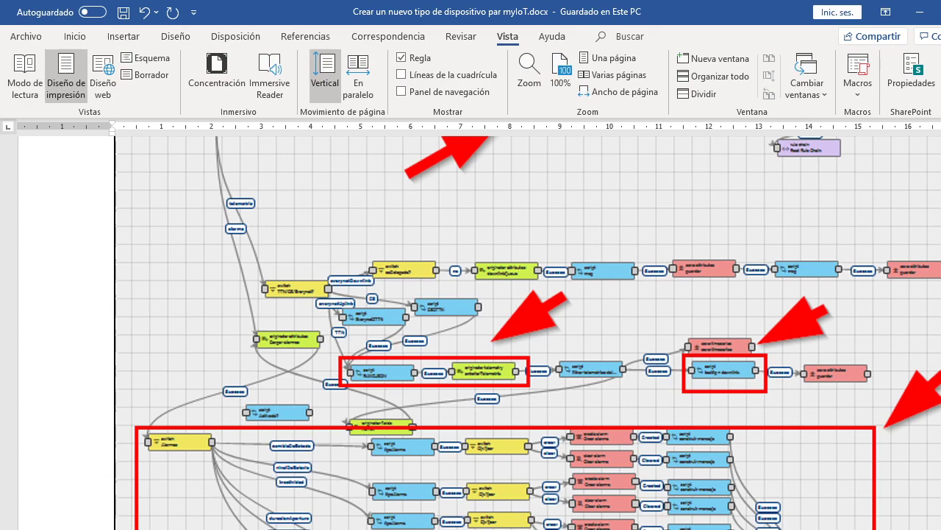
Switch to the Jitsi Meet tab in Chrome, rejoin the Myiot 2 meeting and open its chat
left_click(435, 488)
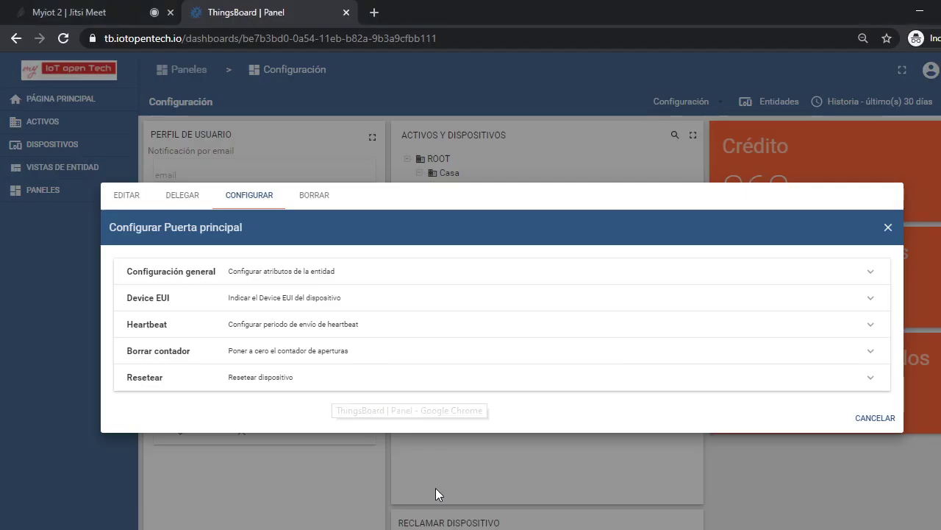
left_click(102, 8)
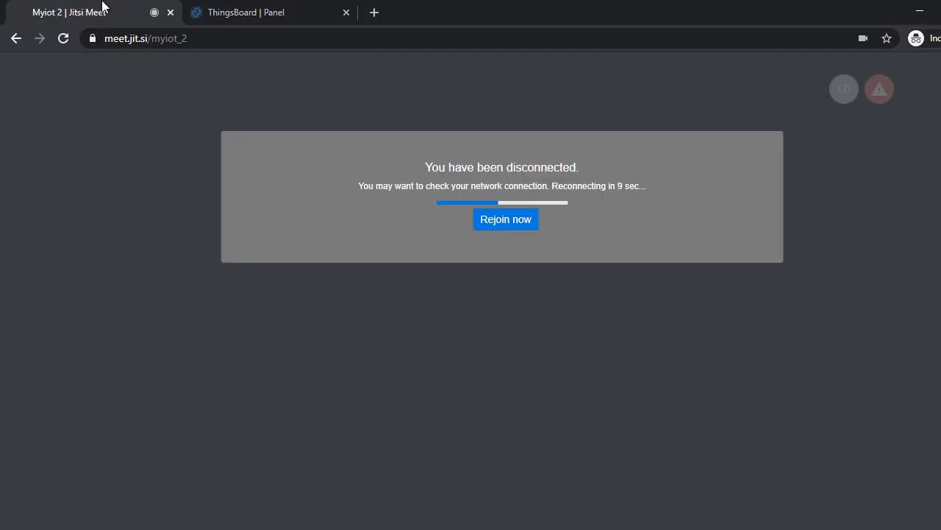
left_click(500, 223)
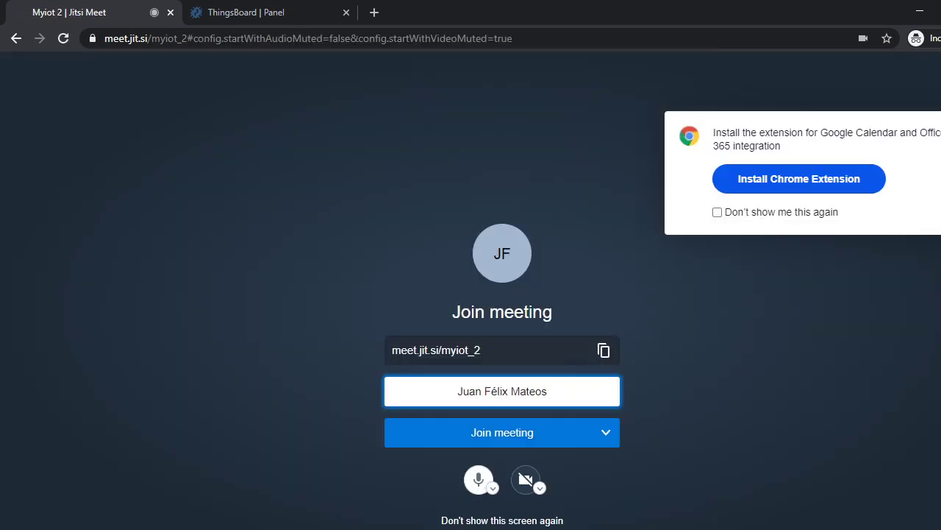
left_click(519, 434)
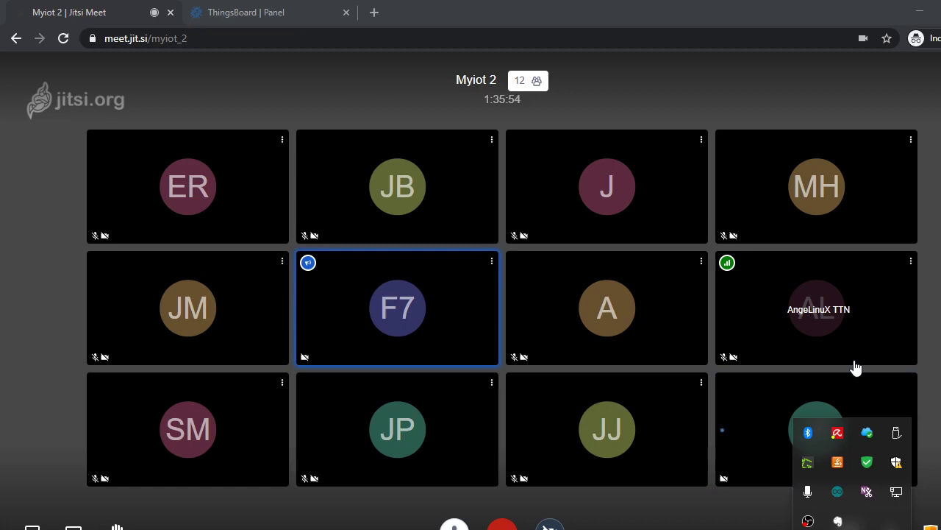
key("Escape")
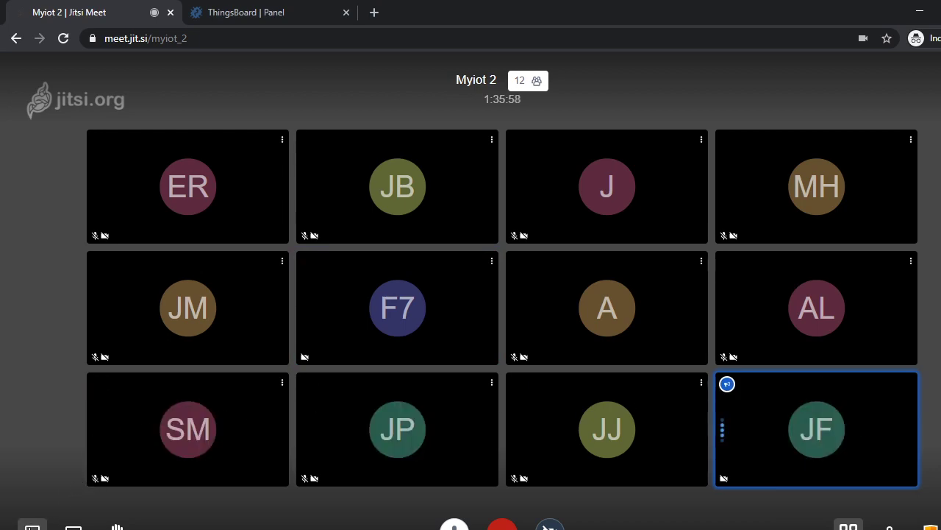
left_click(32, 525)
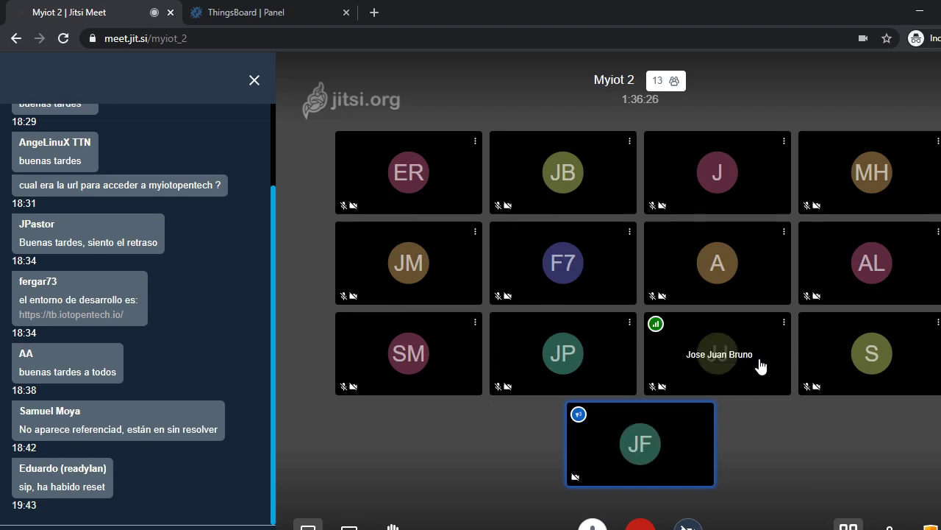
Switch to the Word guide and examine the highlighted operations, RAW2JSON and config-downlink zones of the rule chain diagram
key("alt+Tab")
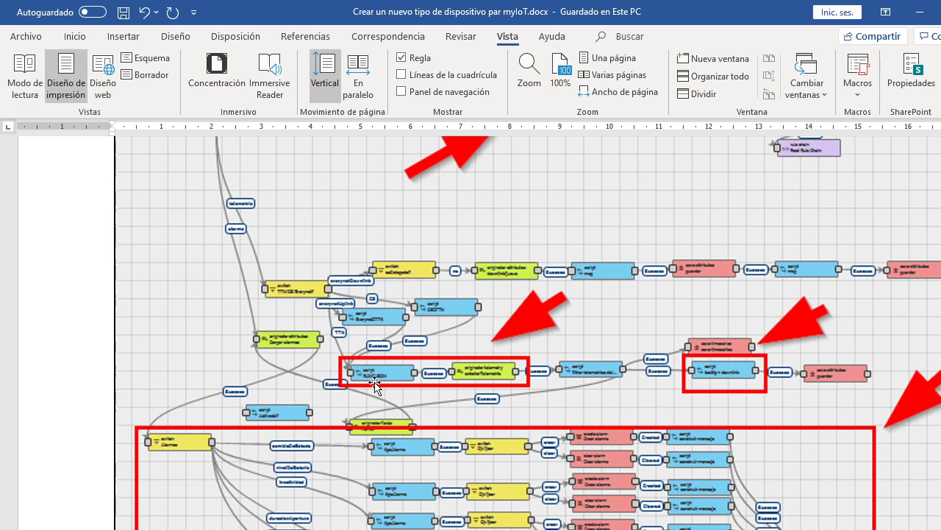
scroll(375, 382, "down", 10)
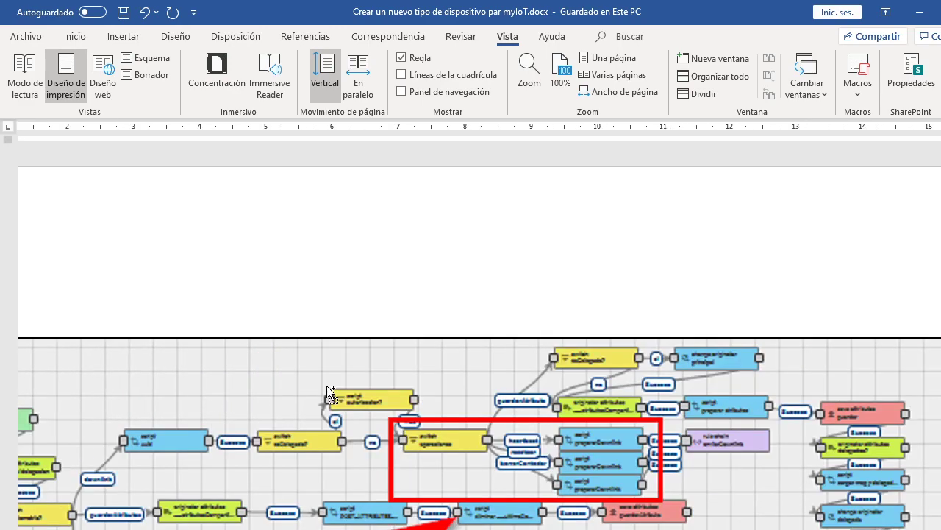
scroll(395, 430, "down", 5)
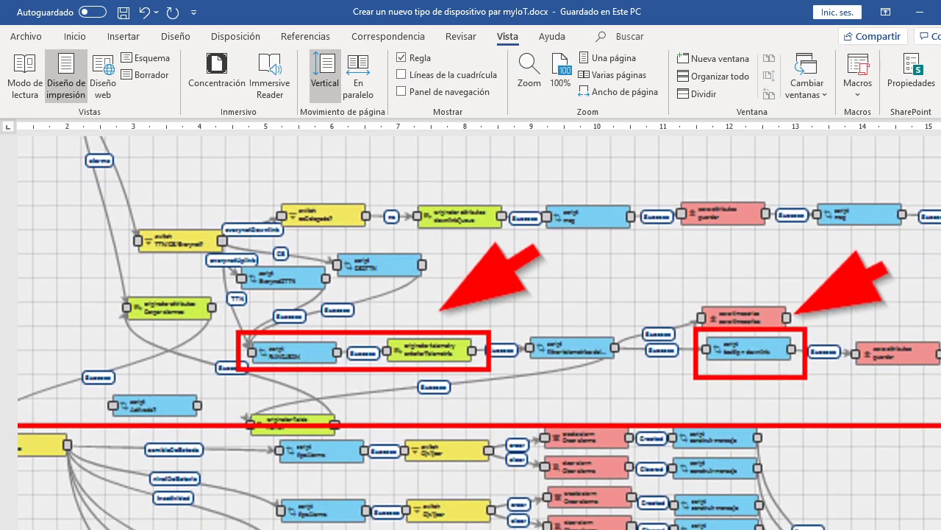
Switch to the Jitsi Meet window in Chrome, share the entire screen with the meeting and return to the Word guide
key("alt+Tab")
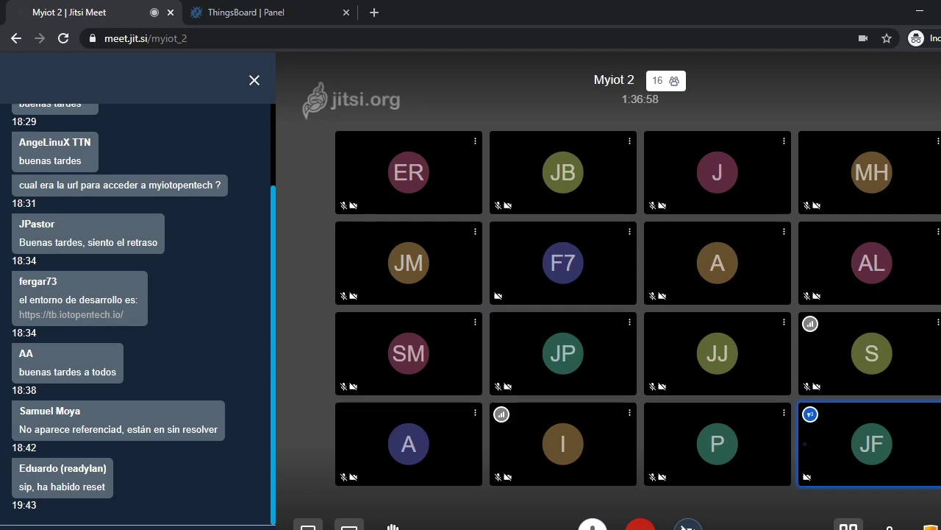
left_click(350, 527)
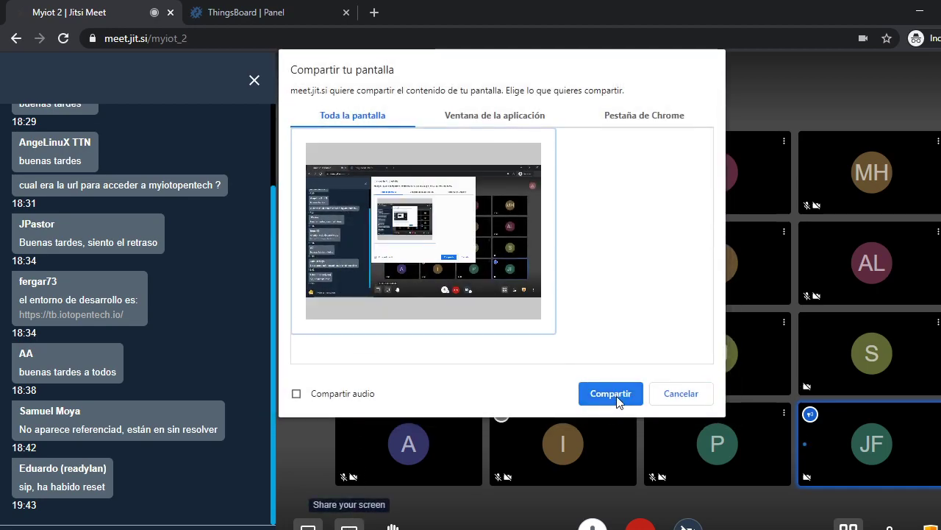
left_click(611, 394)
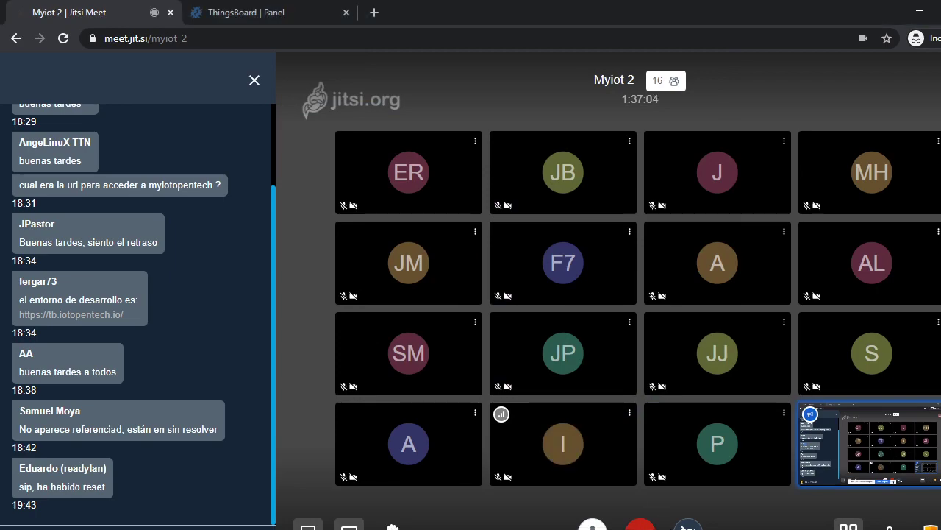
key("alt+Tab")
key("alt+Tab")
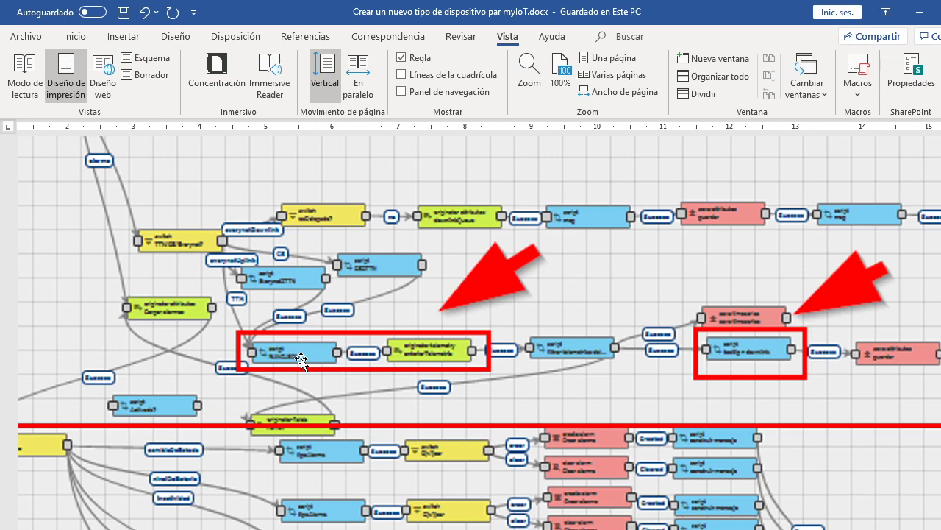
Switch to manifiesto_lht65.ods in LibreOffice Calc, review the telemetry and alarm definitions, and return to the Word guide
key("alt+Tab")
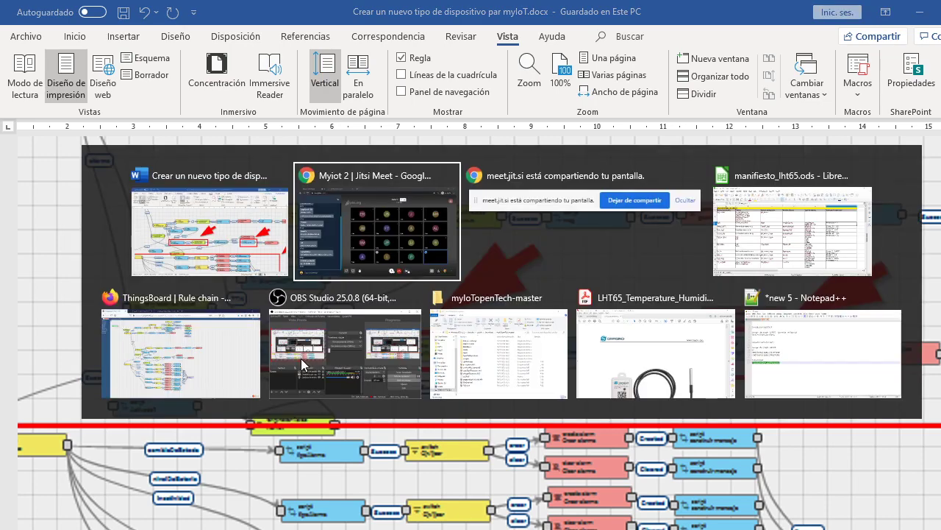
key("alt+Tab")
key("alt+Tab")
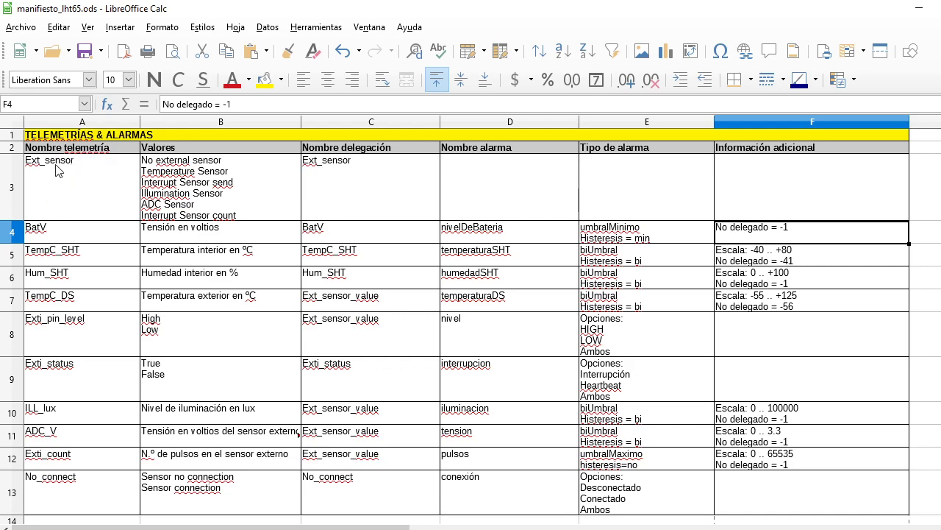
key("alt+Tab")
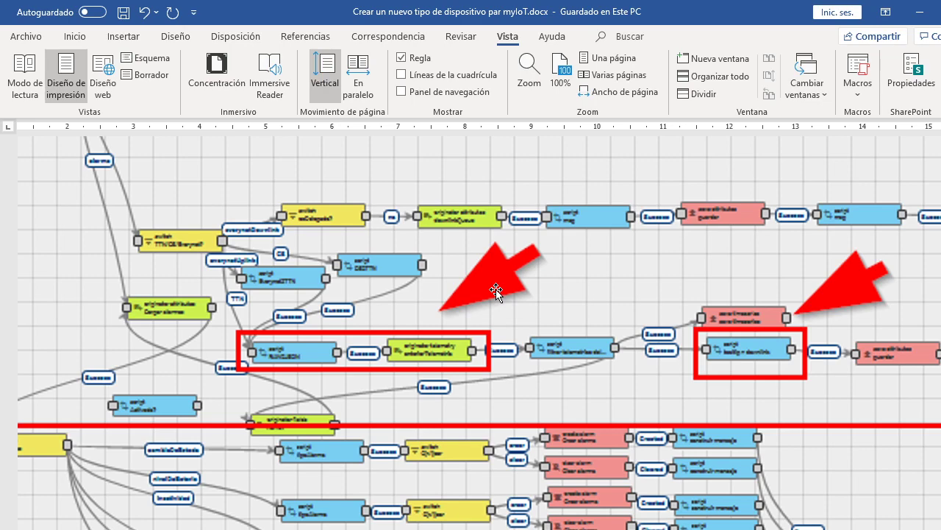
Examine the downlink operations, telemetry and alarm branches in the guide's rule chain diagram for the nodes that need adapting
scroll(839, 342, "up", 1)
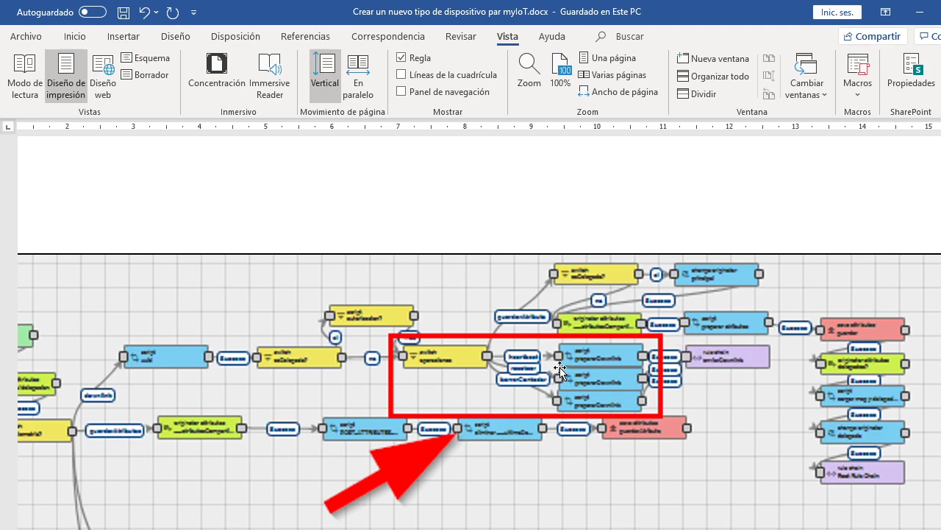
scroll(559, 368, "down", 5)
scroll(559, 368, "down", 10)
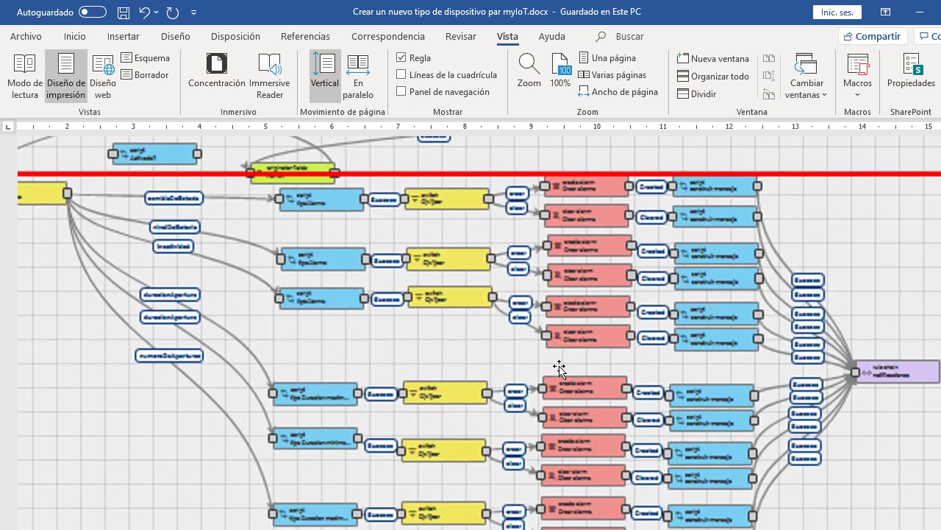
scroll(478, 331, "left", 5)
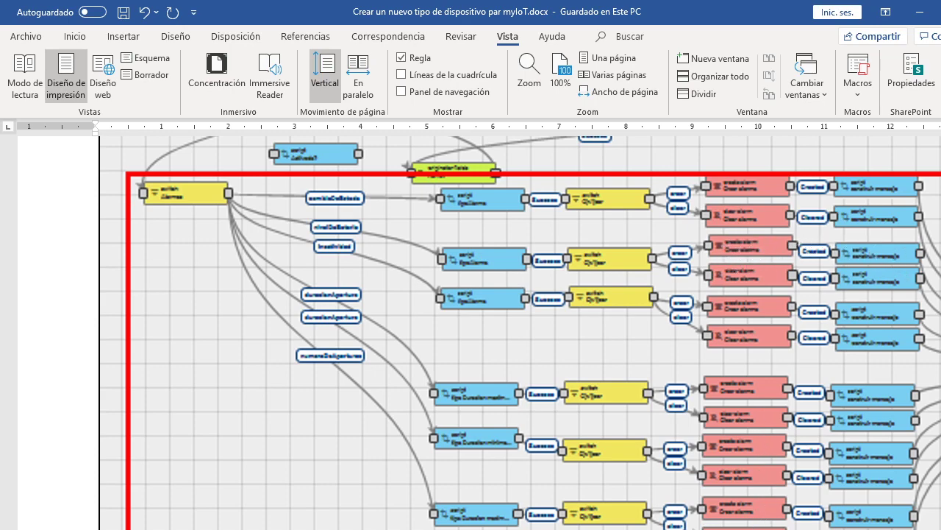
scroll(737, 247, "right", 5)
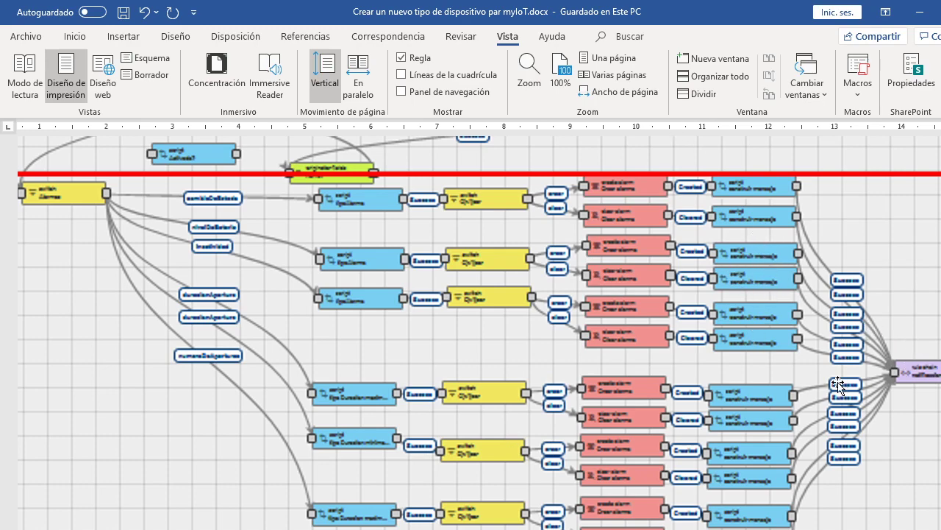
scroll(838, 384, "up", 5)
scroll(836, 382, "down", 5)
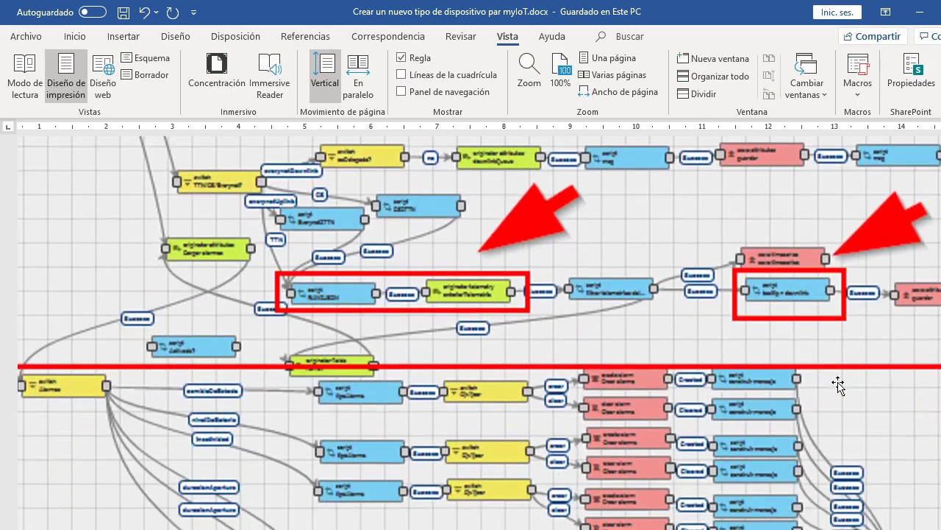
scroll(673, 358, "down", 5)
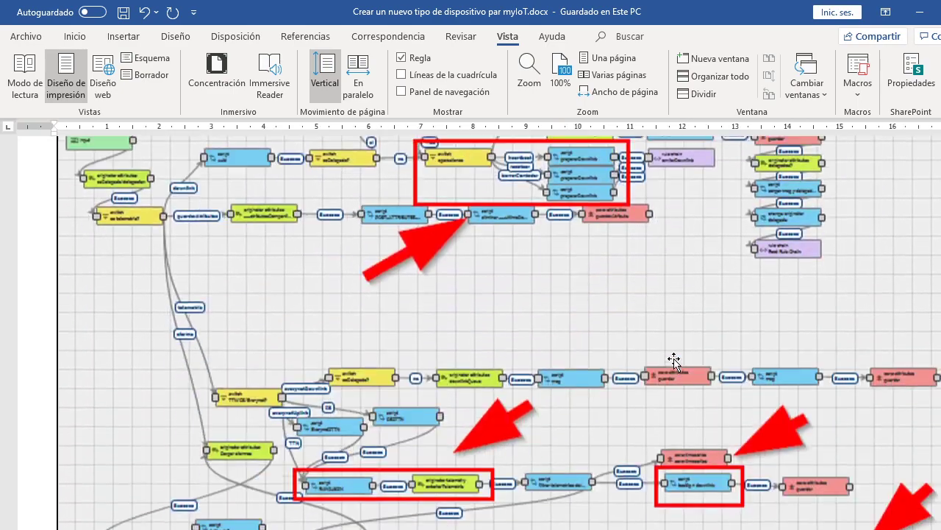
Read section 3.5.3.1 on the RAW2JSON script and compare its BatV telemetry name with the manifiesto_lht65.ods spreadsheet
scroll(678, 355, "down", 5)
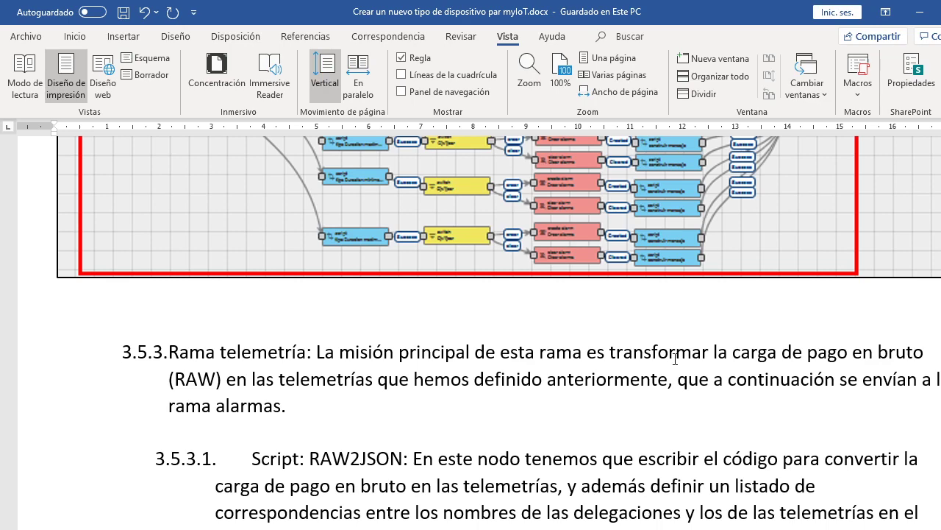
scroll(675, 359, "down", 7)
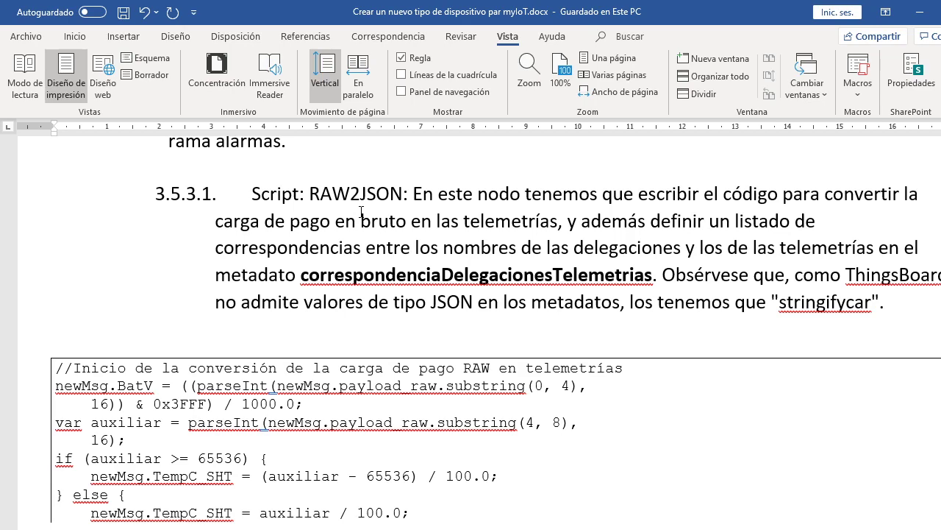
scroll(361, 212, "down", 5)
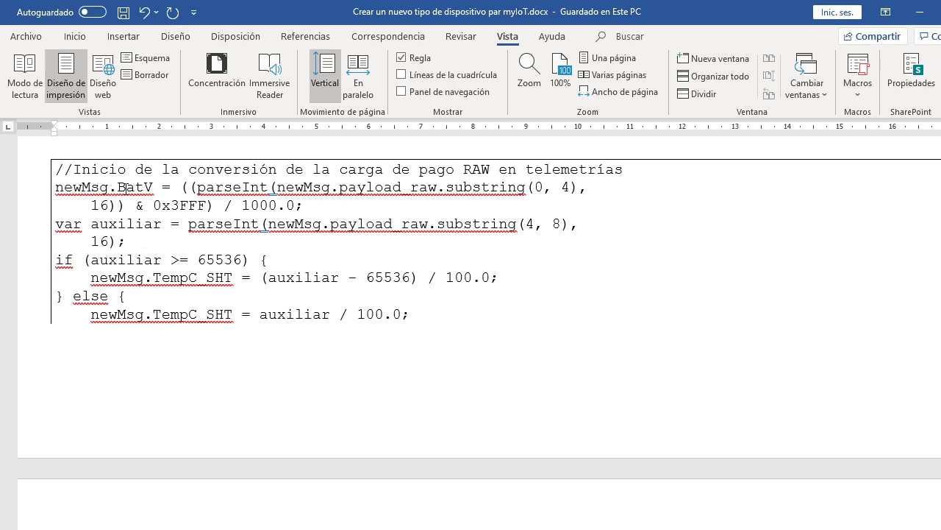
left_click_drag(118, 189, 155, 186)
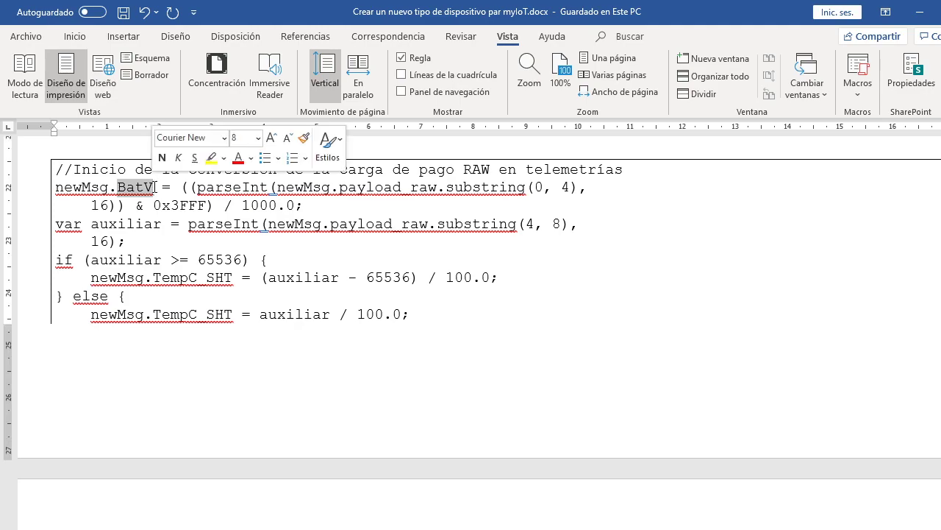
key("alt+Tab")
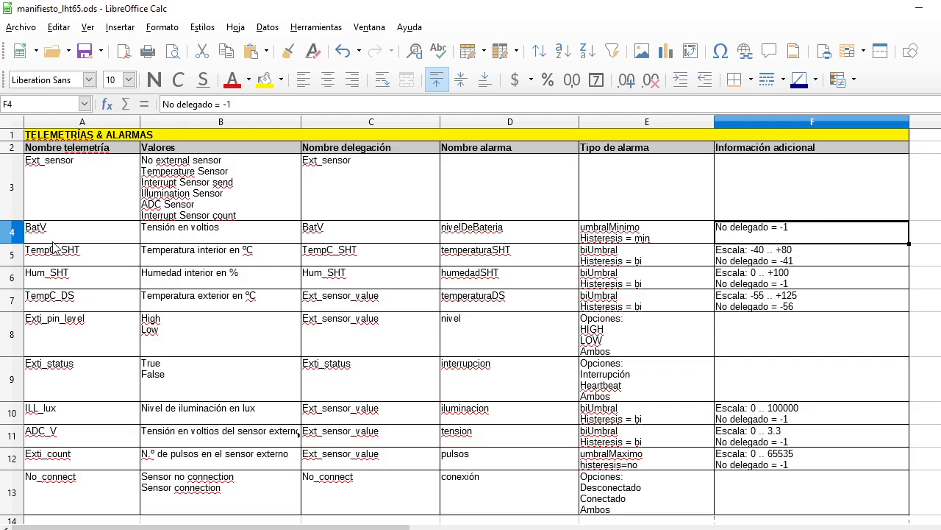
key("alt+Tab")
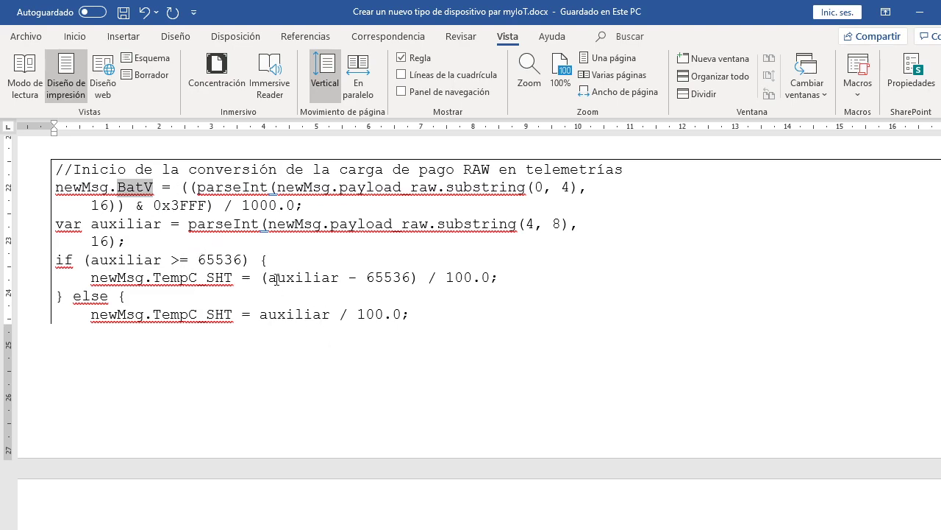
Examine the RAW2JSON code's sensor switch cases and compare the Ext_sensor name and values with the manifiesto_lht65.ods spreadsheet
scroll(252, 303, "down", 10)
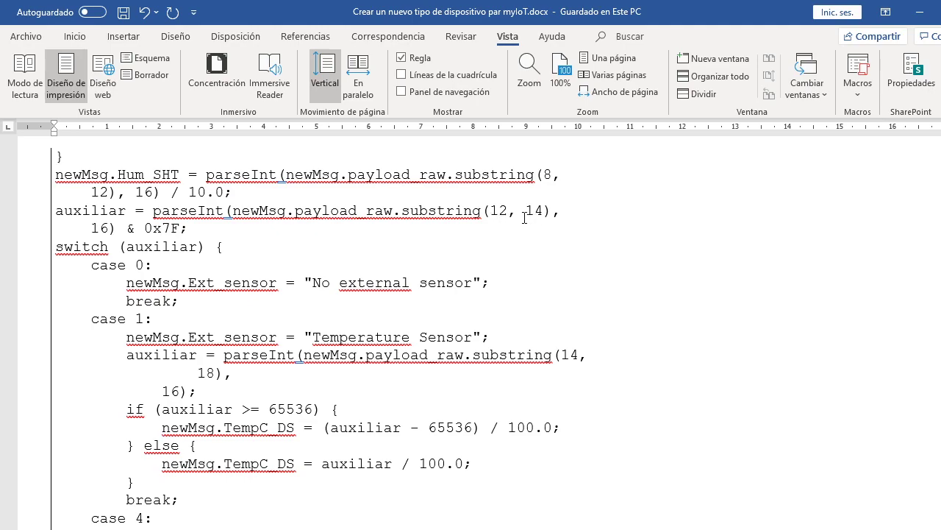
scroll(169, 270, "down", 7)
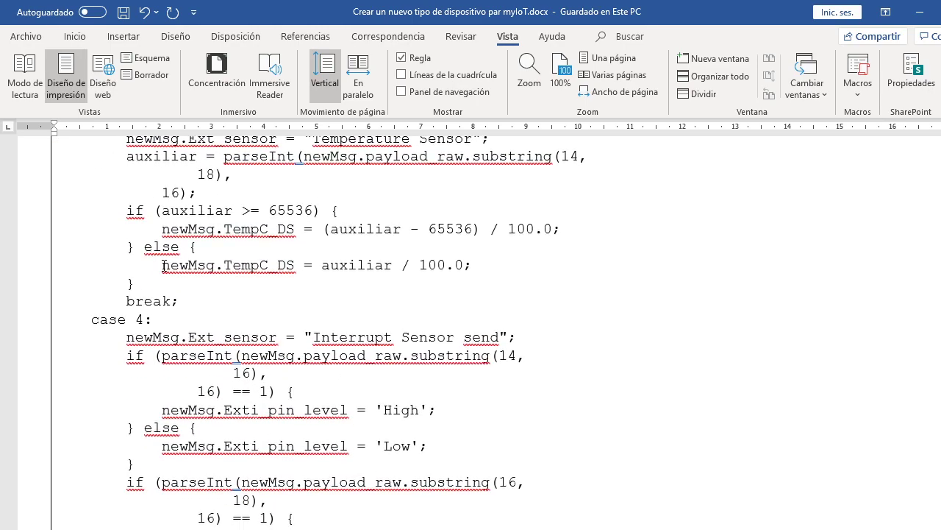
scroll(164, 267, "up", 5)
scroll(164, 266, "up", 3)
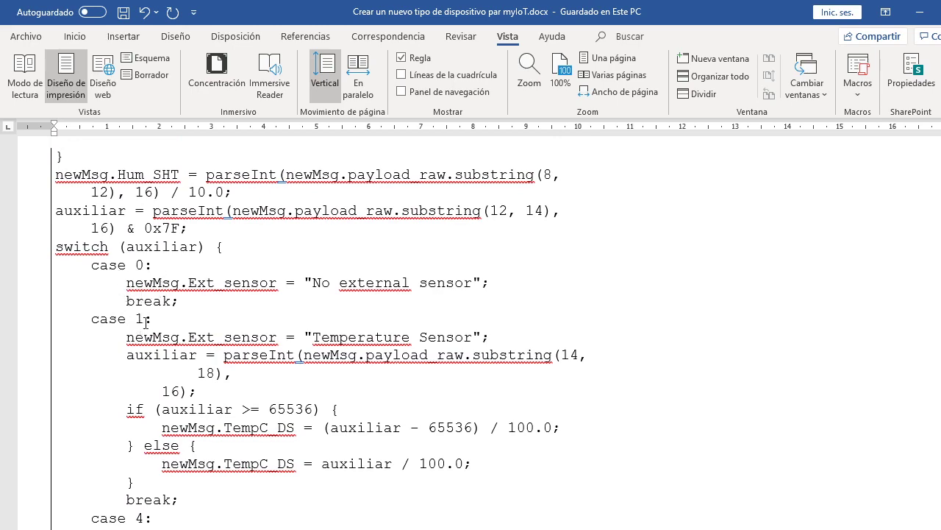
left_click_drag(190, 282, 269, 287)
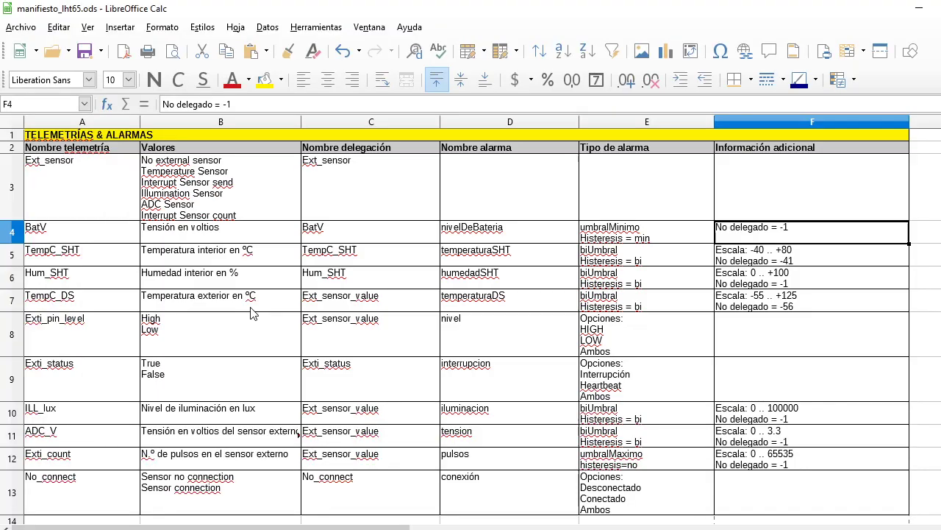
key("alt+Tab")
key("alt+Tab")
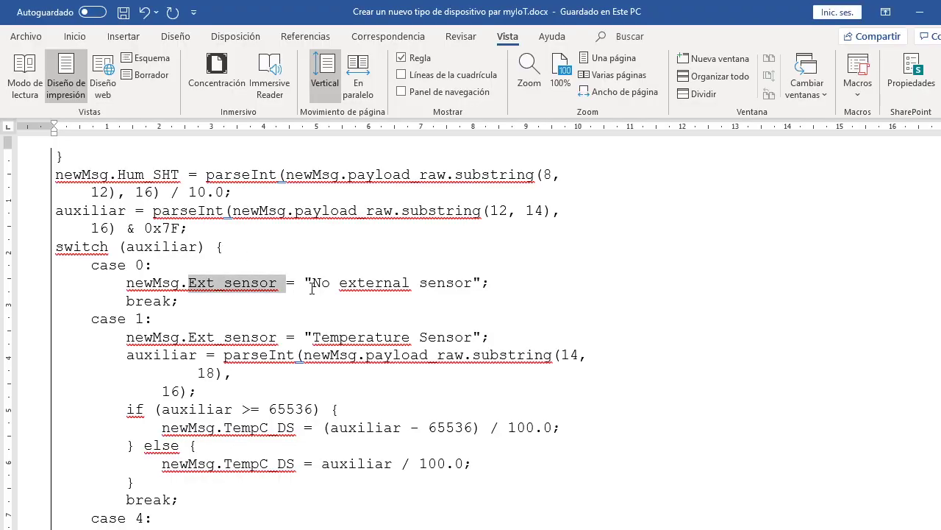
key("alt+Tab")
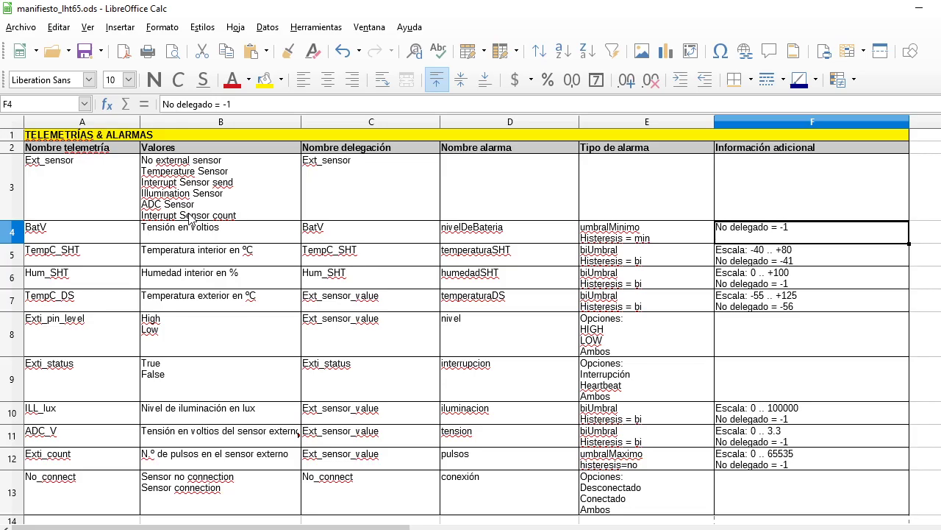
key("alt+Tab")
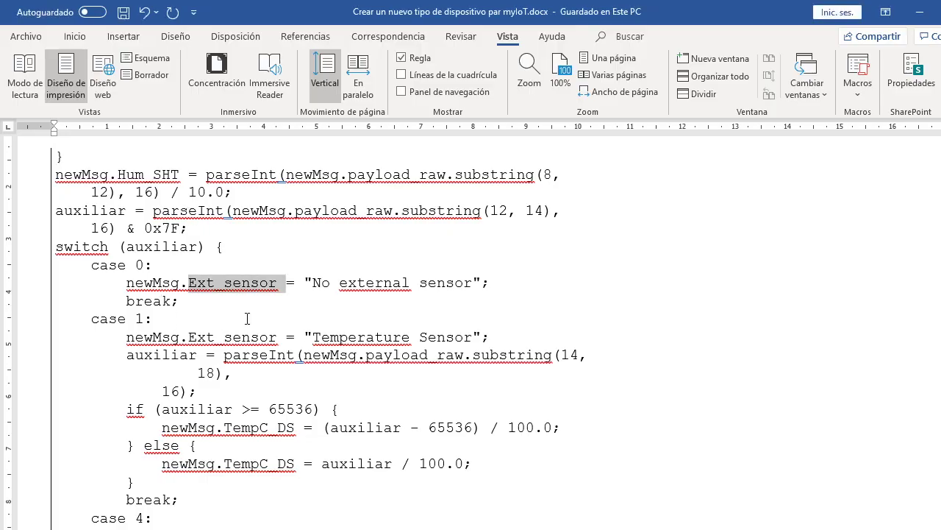
Review the remaining sensor cases and the correspondenciaDelegacionesTelemetrias metadata, checking the Ext_sensor_value mapping against the manifiesto_lht65.ods spreadsheet
scroll(248, 318, "down", 7)
scroll(248, 319, "down", 10)
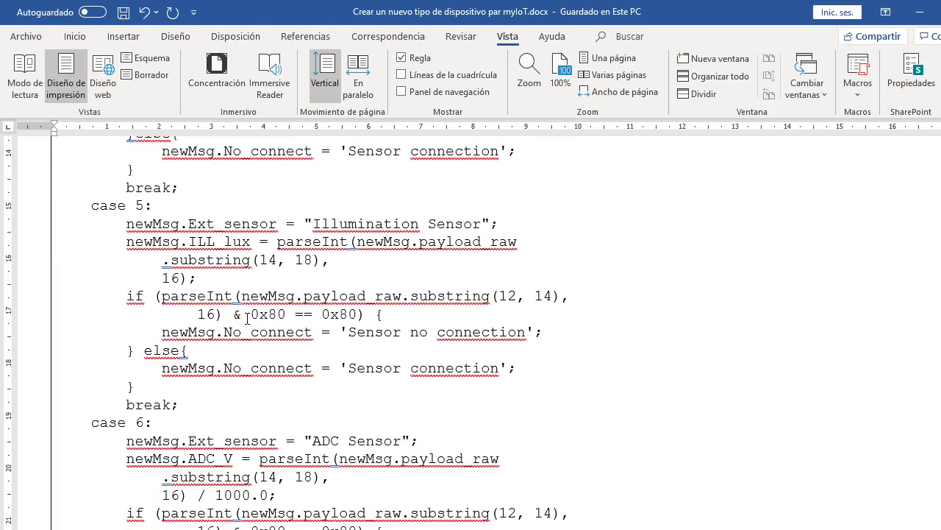
scroll(247, 318, "down", 3)
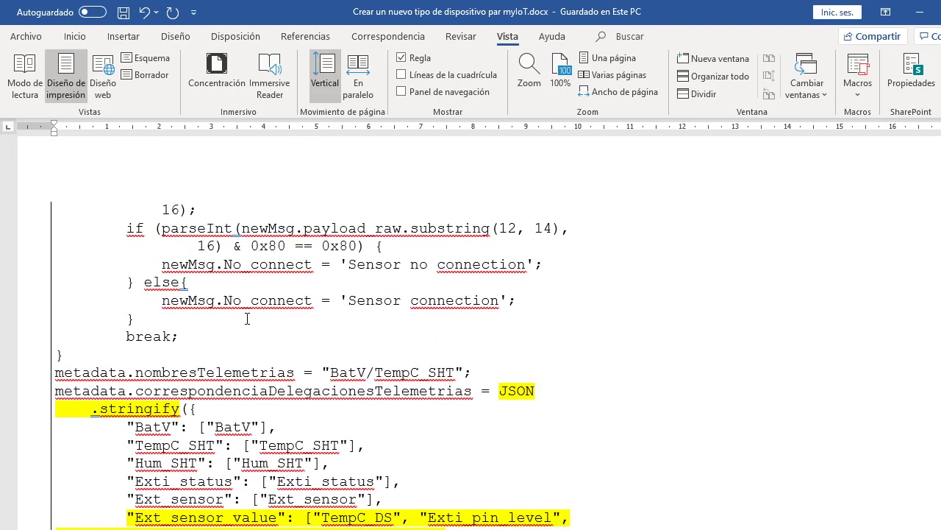
scroll(248, 318, "up", 4)
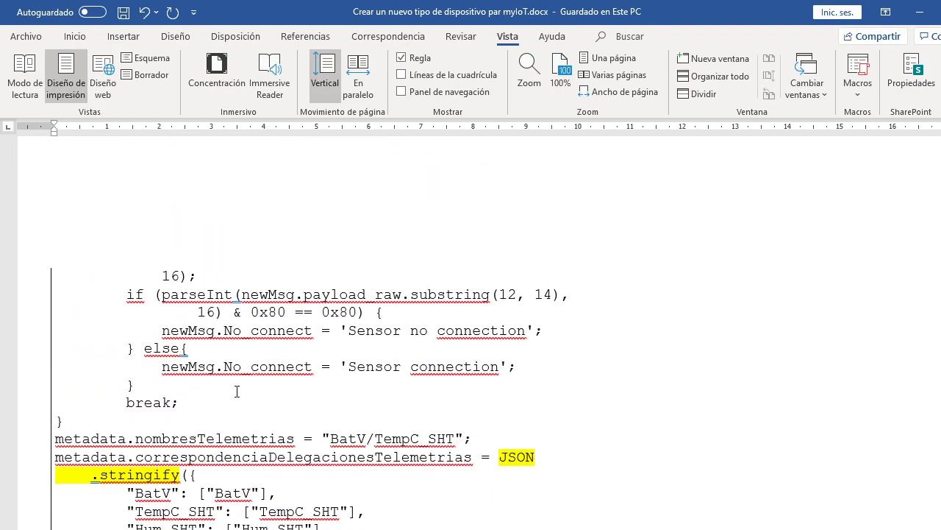
scroll(210, 360, "down", 3)
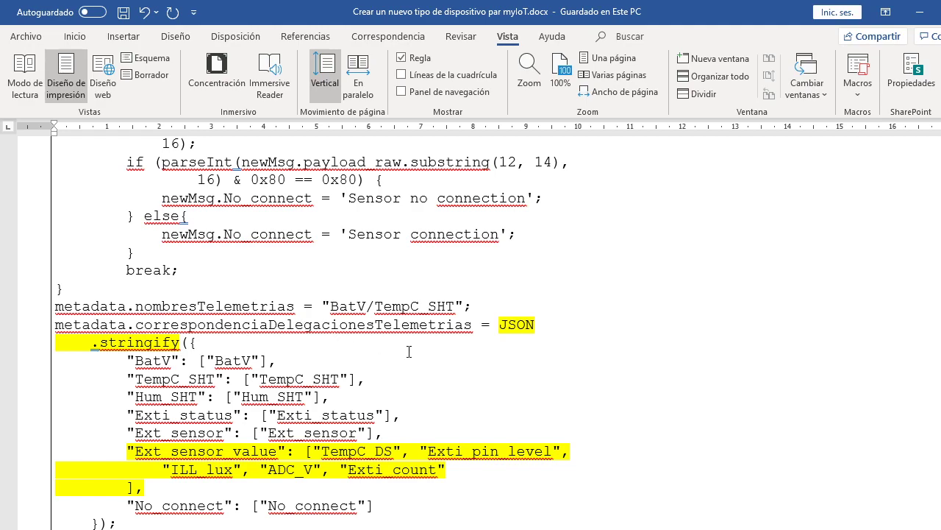
key("alt+Tab")
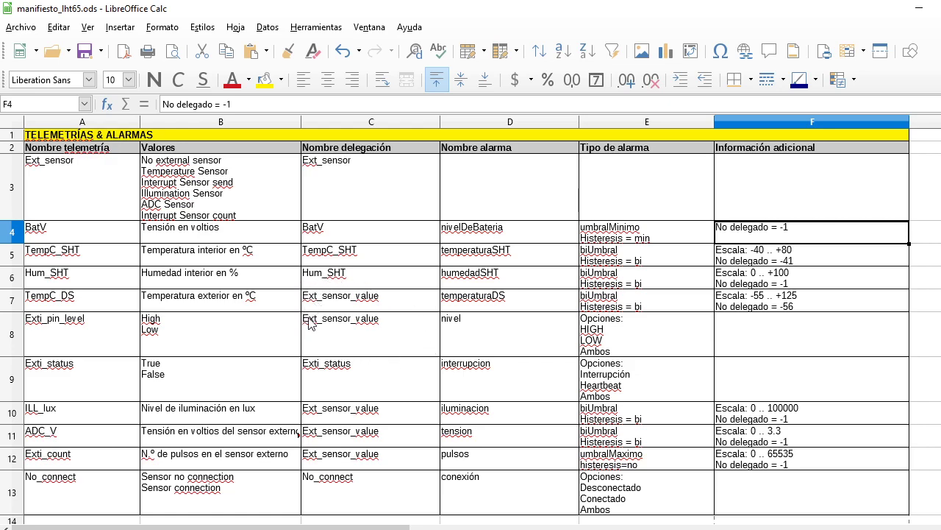
key("alt+Tab")
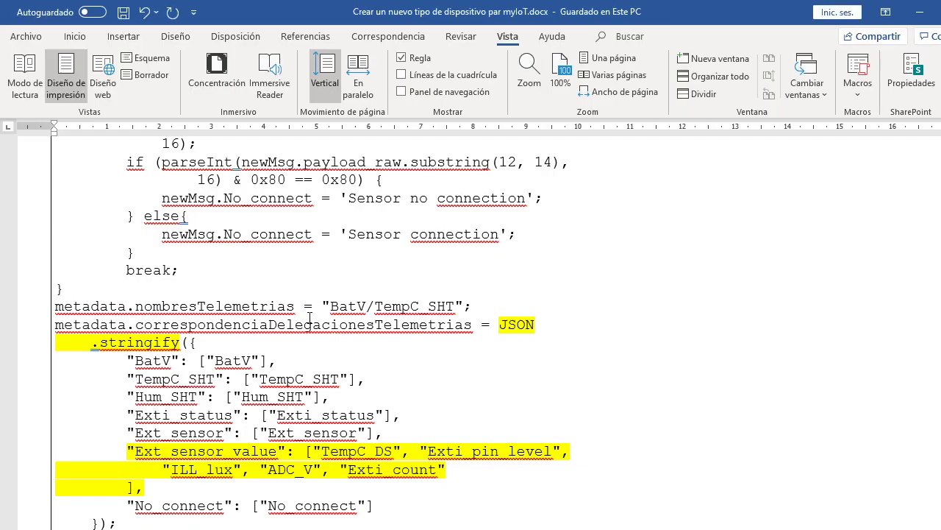